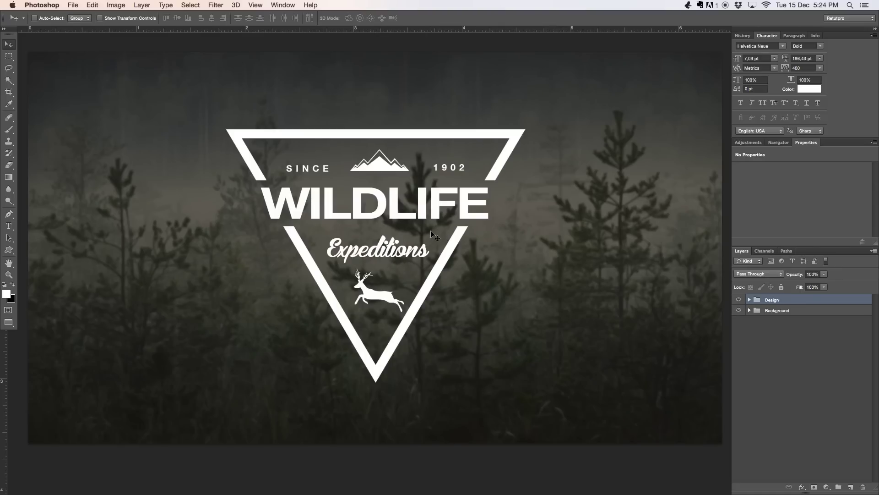
- Hide the Design group, Color Fill 1, Curves 1 and the photo's Gaussian Blur filter
{"action": "left_click", "coordinate": [739, 300]}
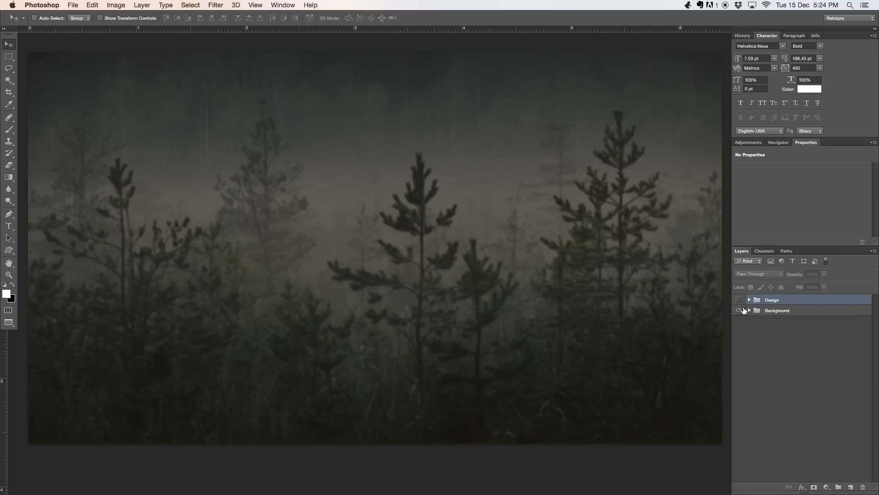
{"action": "left_click", "coordinate": [746, 310]}
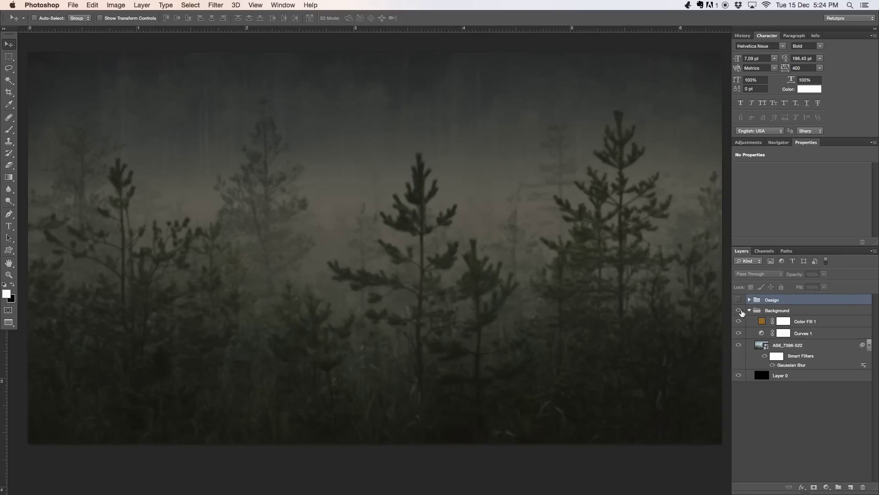
{"action": "left_click_drag", "start_coordinate": [739, 321], "coordinate": [738, 332]}
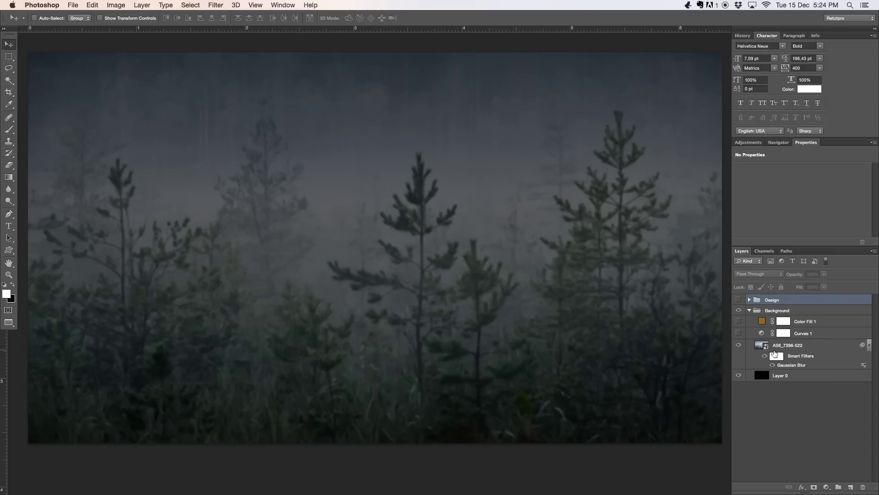
{"action": "left_click", "coordinate": [774, 355]}
{"action": "left_click", "coordinate": [765, 356]}
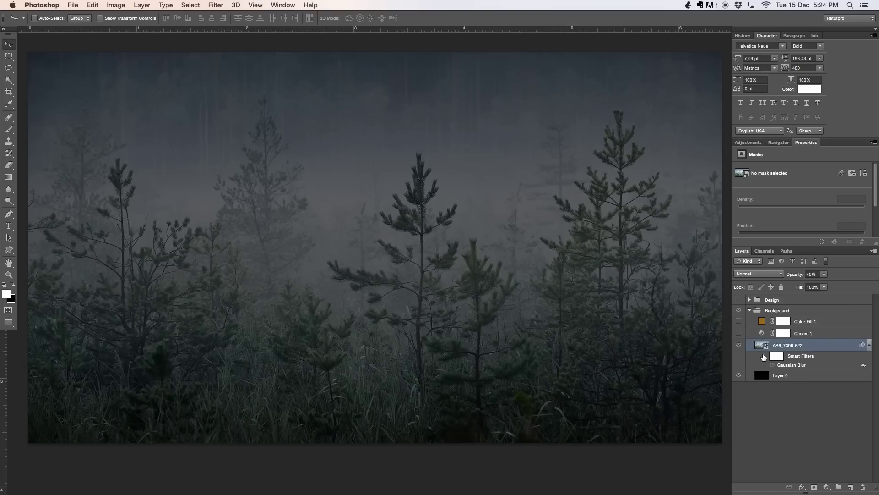
- View the original AS6_7396-522.jpeg in Preview, then close its window
{"action": "key", "text": "super+Tab"}
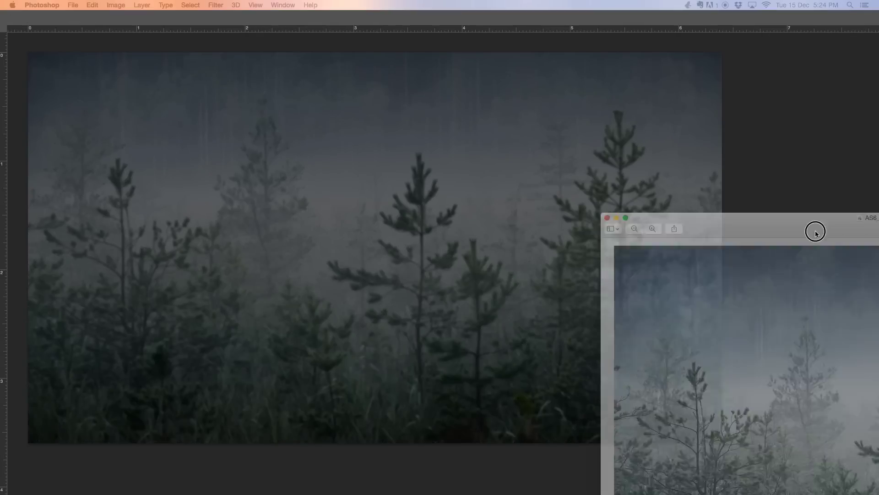
{"action": "left_click_drag", "start_coordinate": [752, 213], "coordinate": [339, 14]}
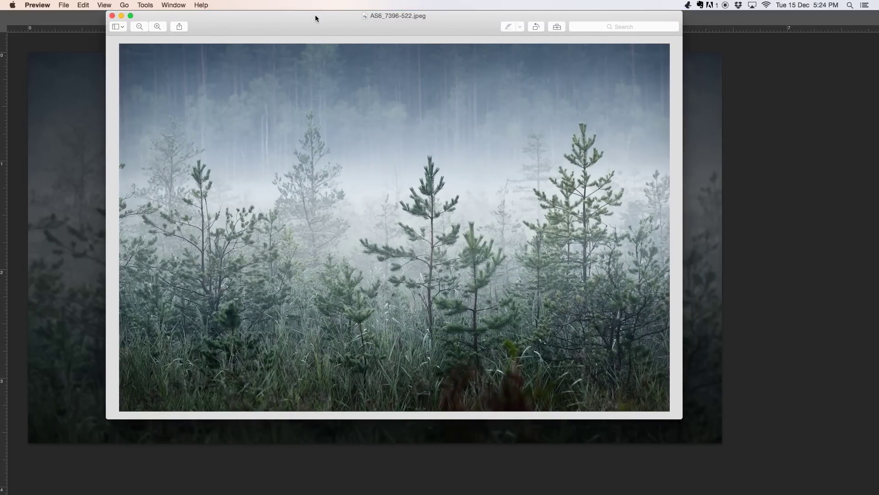
{"action": "left_click", "coordinate": [113, 16]}
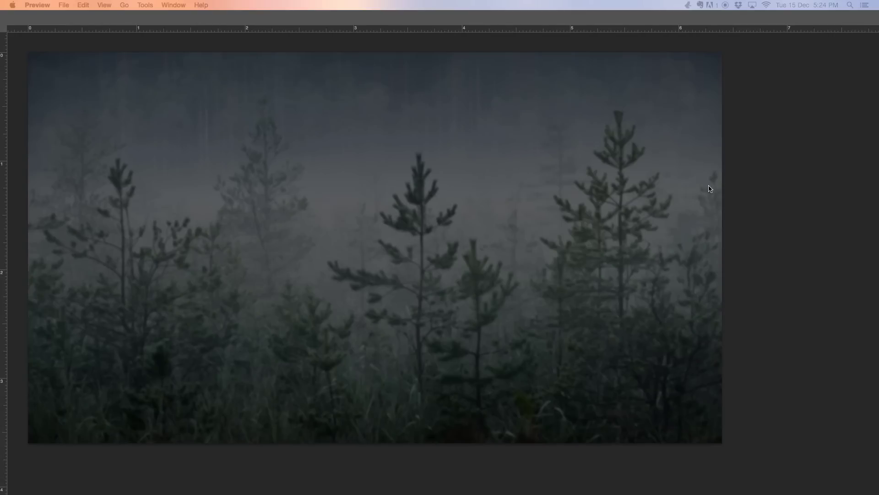
- Toggle the forest photo, Layer 0 and blur visibility to compare against the black layer
{"action": "left_click", "coordinate": [795, 241]}
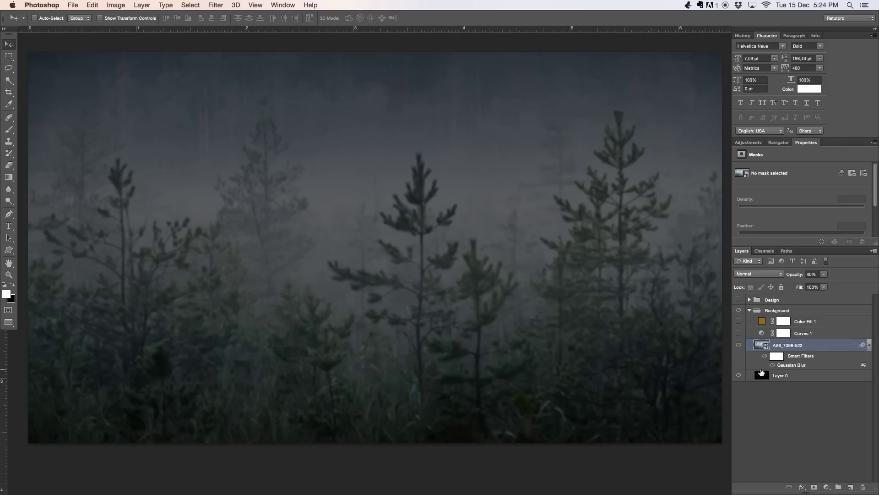
{"action": "left_click", "coordinate": [768, 375]}
{"action": "left_click", "coordinate": [738, 344]}
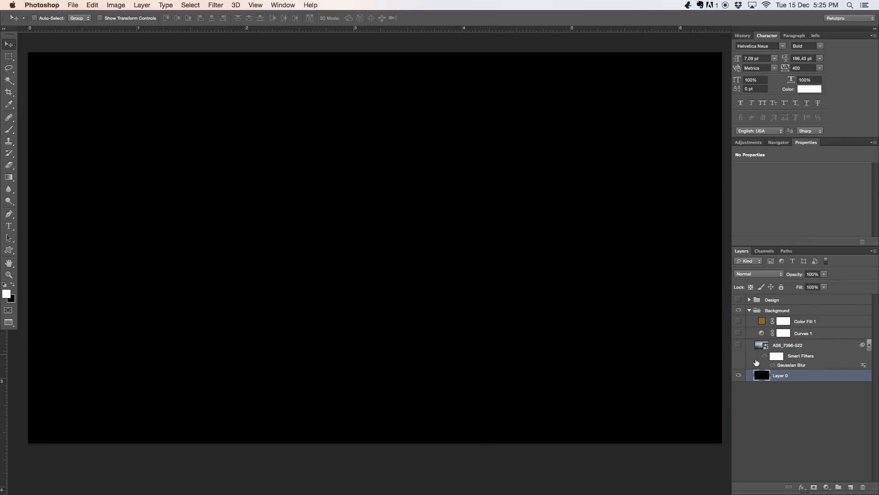
{"action": "left_click", "coordinate": [739, 375]}
{"action": "left_click", "coordinate": [738, 375]}
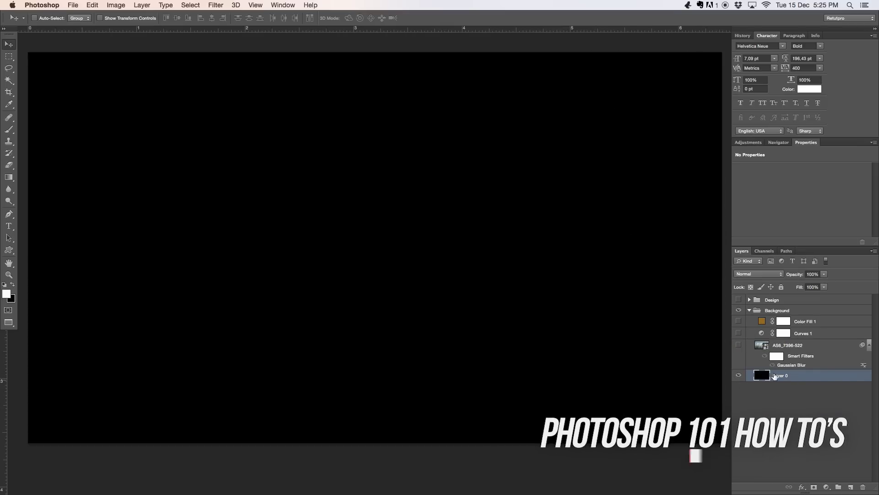
{"action": "left_click", "coordinate": [756, 347]}
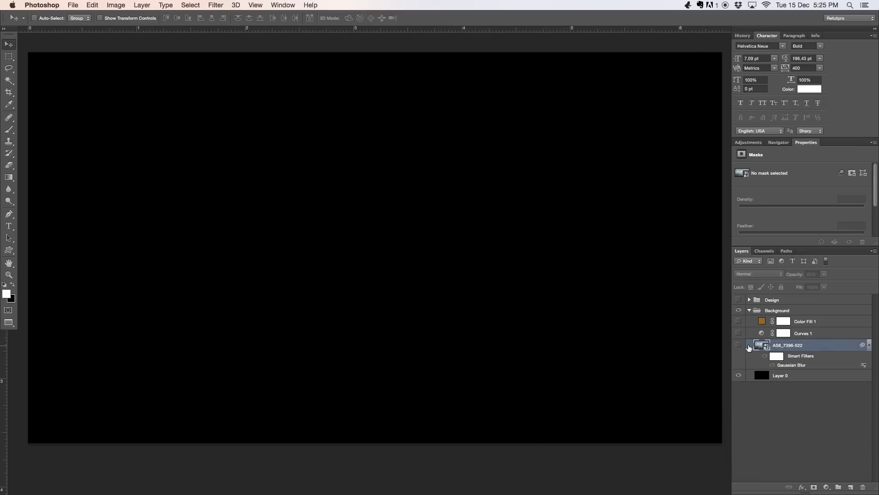
{"action": "left_click", "coordinate": [739, 345]}
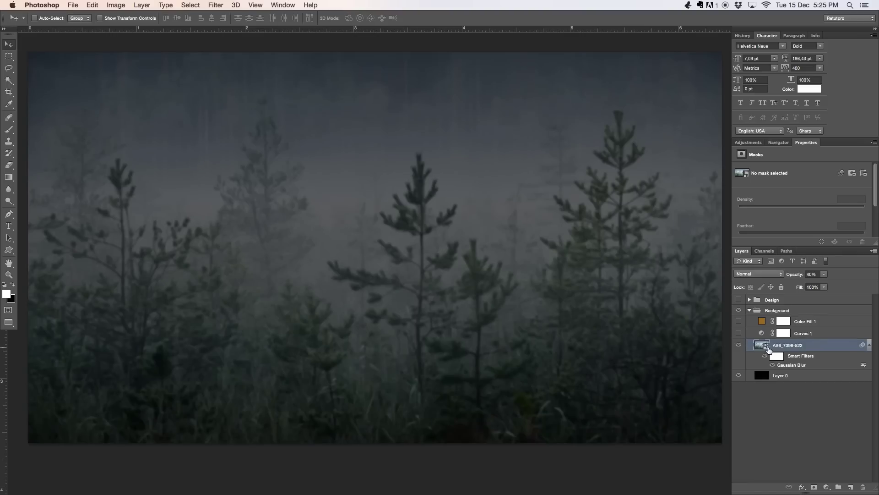
{"action": "left_click", "coordinate": [766, 355]}
- Set the forest photo layer's opacity to 40% and show the Wildlife badge again
{"action": "left_click_drag", "start_coordinate": [796, 273], "coordinate": [828, 280]}
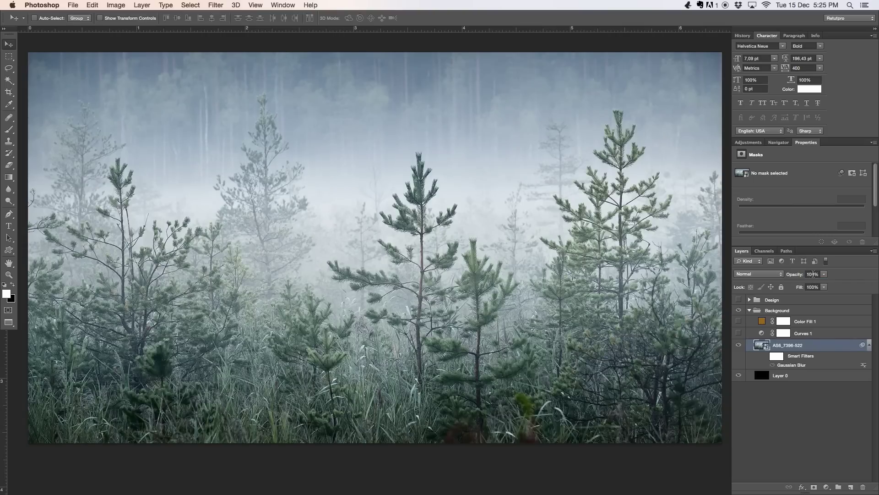
{"action": "left_click", "coordinate": [824, 283]}
{"action": "type", "text": "40"}
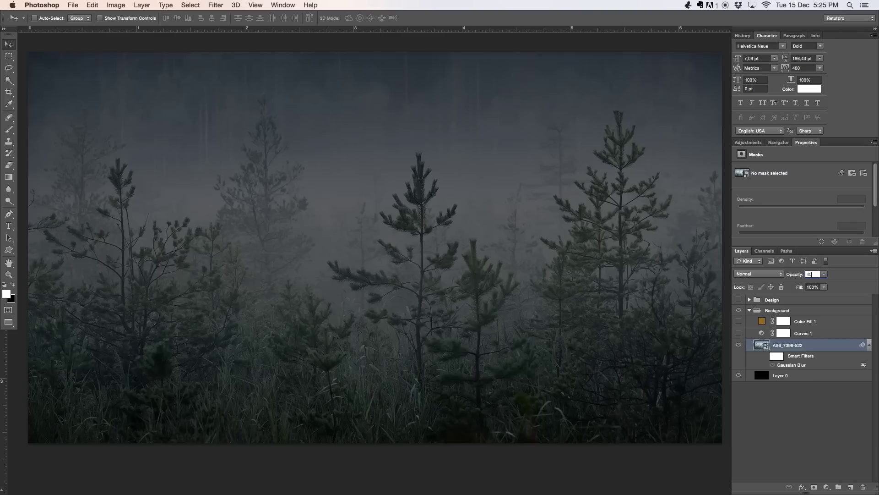
{"action": "left_click", "coordinate": [806, 377]}
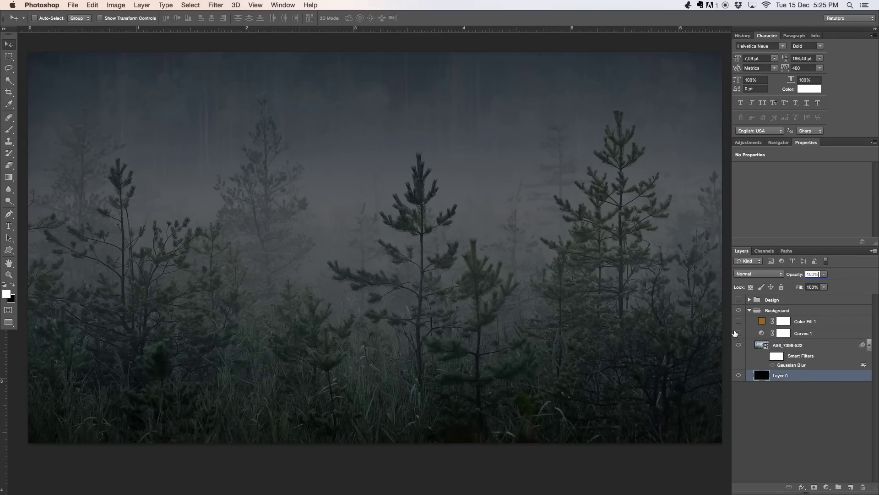
{"action": "left_click", "coordinate": [739, 300]}
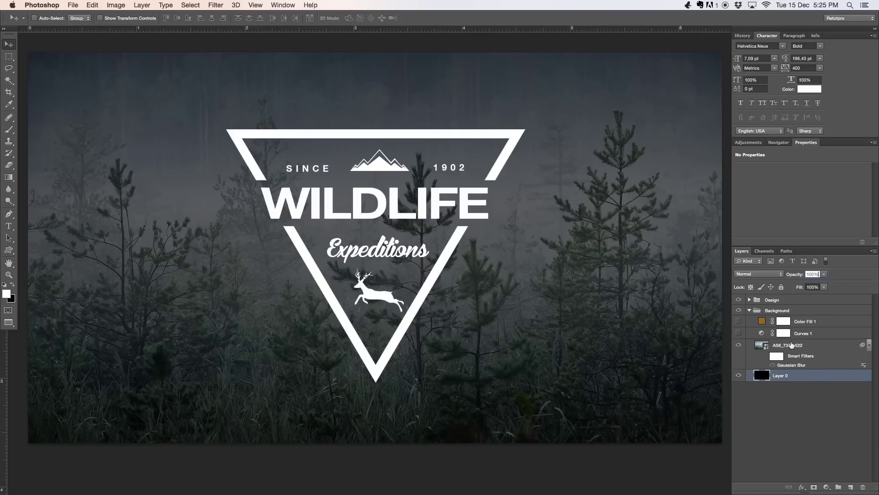
{"action": "left_click", "coordinate": [766, 358]}
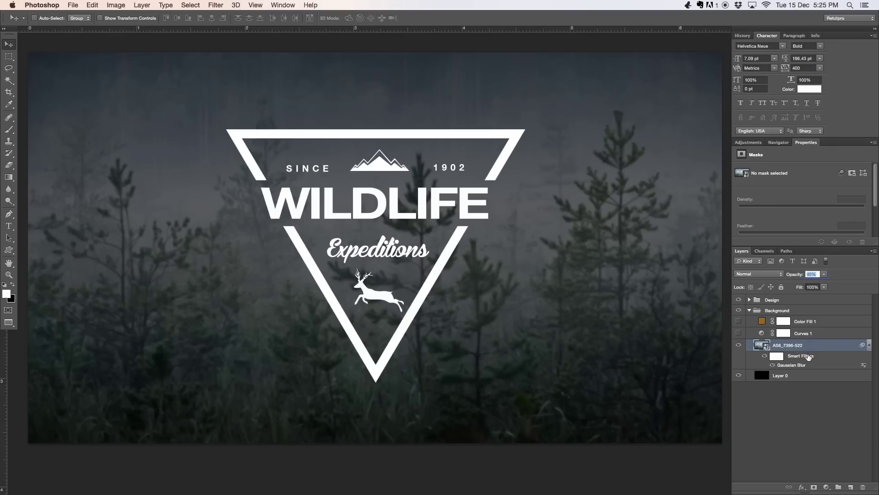
{"action": "double_click", "coordinate": [796, 365]}
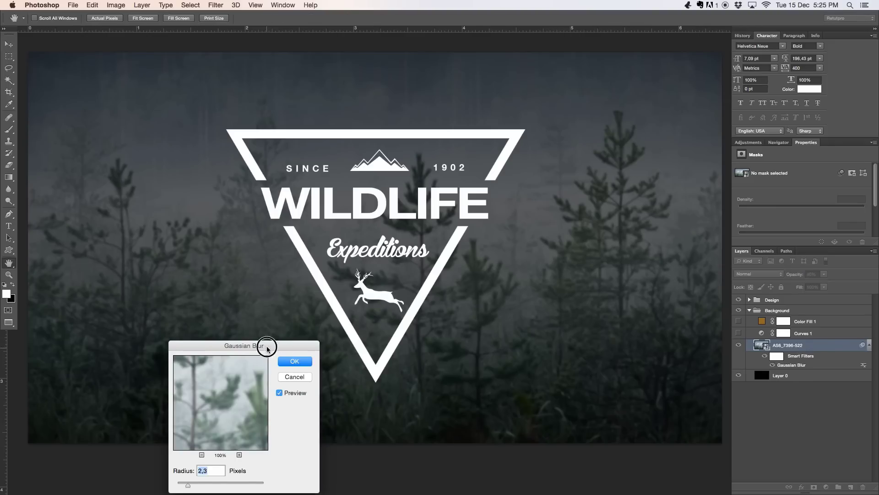
{"action": "left_click_drag", "start_coordinate": [270, 344], "coordinate": [589, 302]}
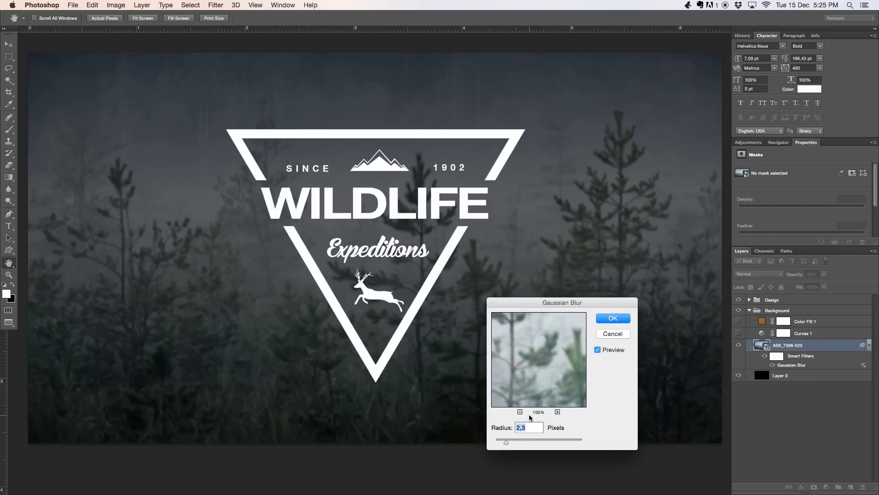
{"action": "left_click", "coordinate": [613, 318]}
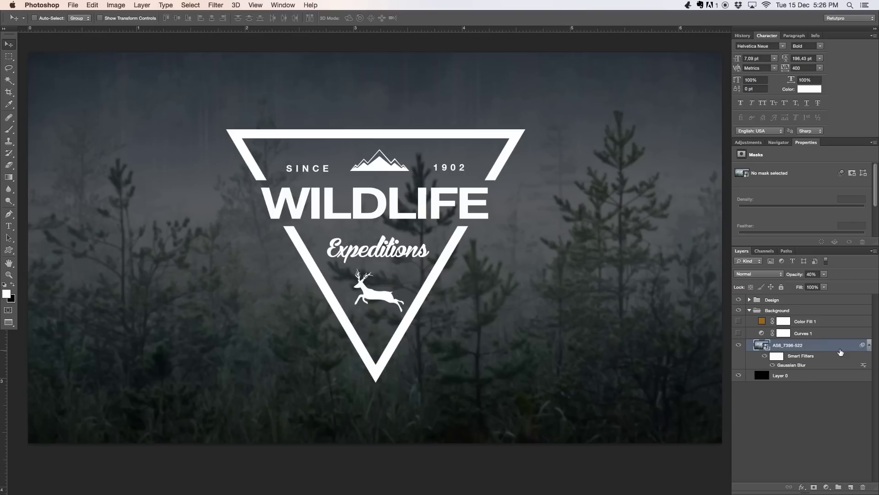
{"action": "left_click", "coordinate": [236, 5]}
{"action": "mouse_move", "coordinate": [221, 5]}
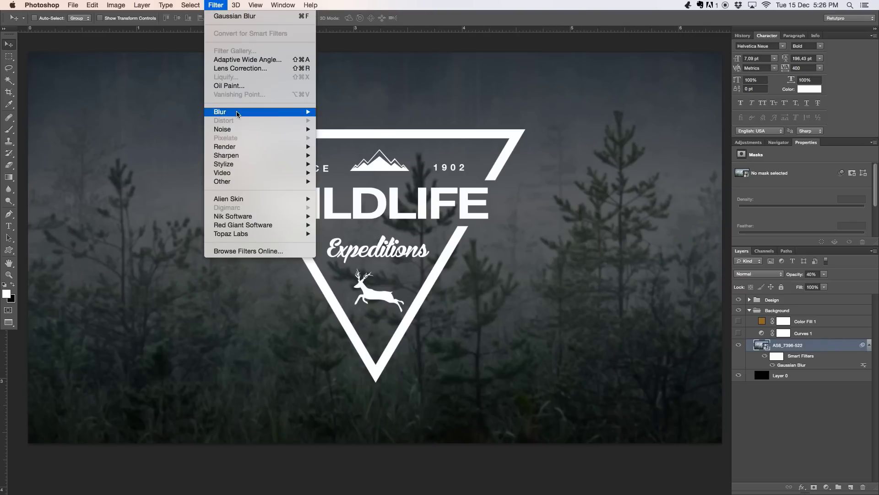
{"action": "mouse_move", "coordinate": [275, 111]}
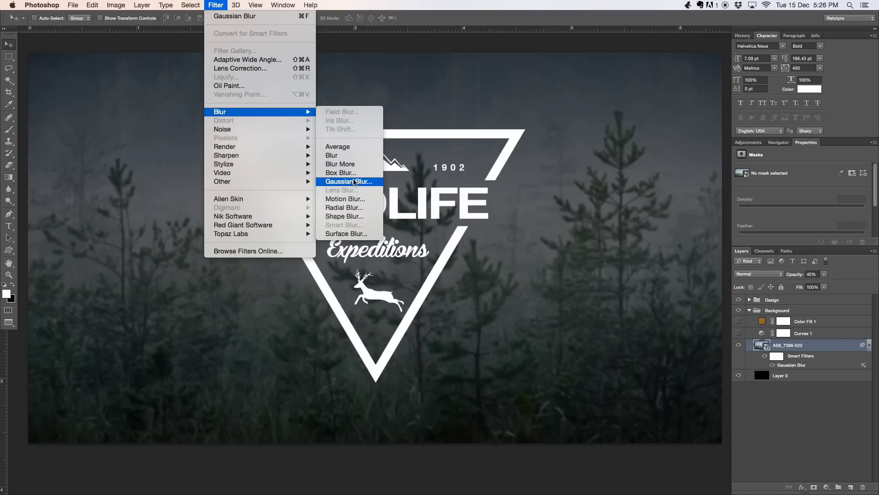
{"action": "left_click", "coordinate": [858, 333]}
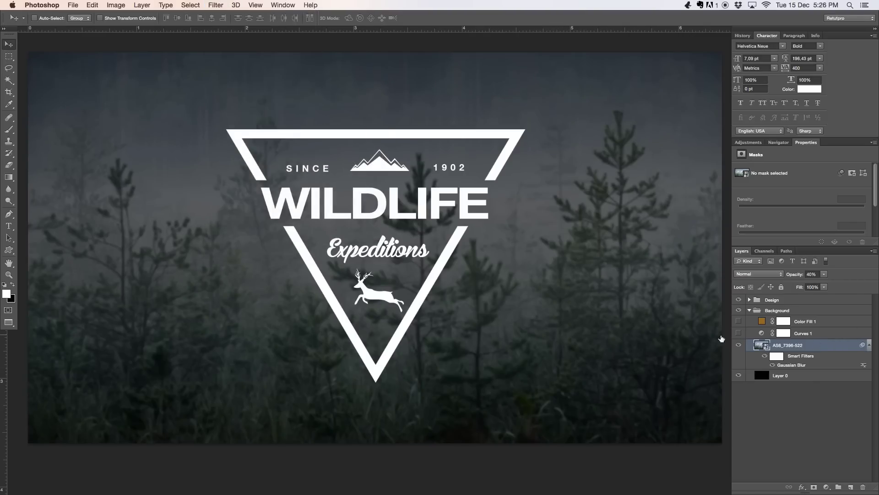
- Inspect Curves 1, then delete Curves 1 and Color Fill 1 and hide the Wildlife badge
{"action": "left_click", "coordinate": [739, 333]}
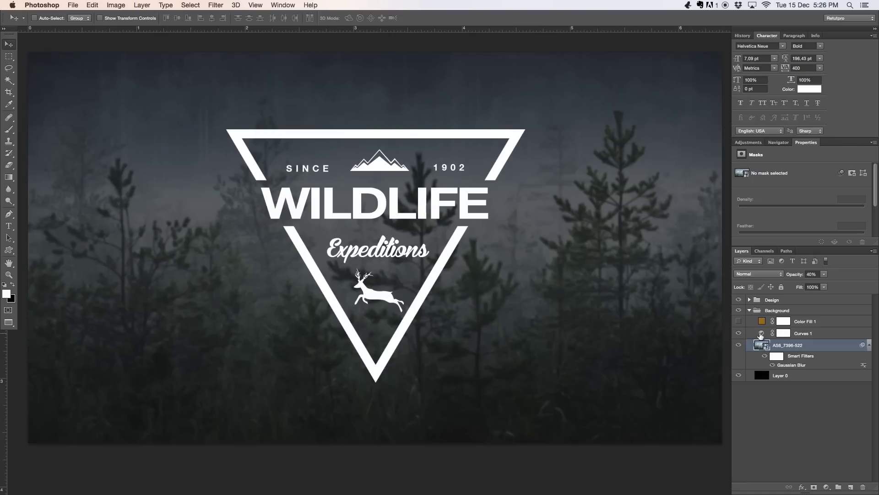
{"action": "left_click", "coordinate": [760, 335]}
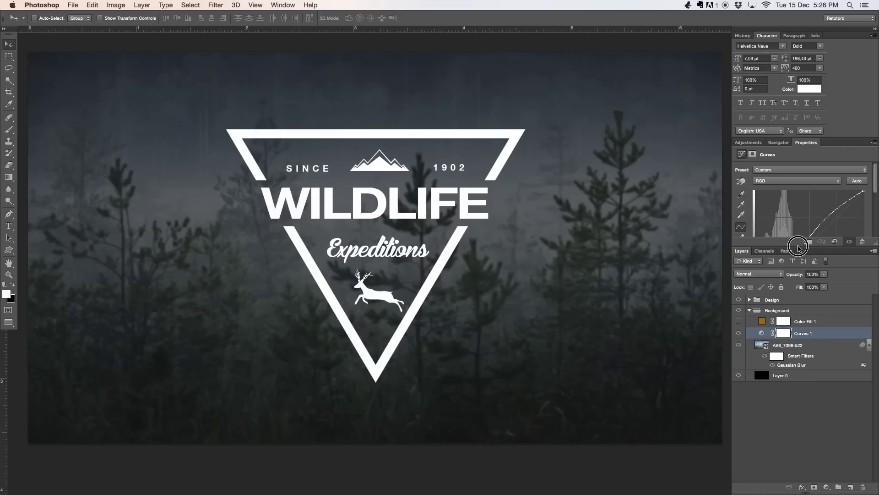
{"action": "left_click_drag", "start_coordinate": [798, 247], "coordinate": [798, 317]}
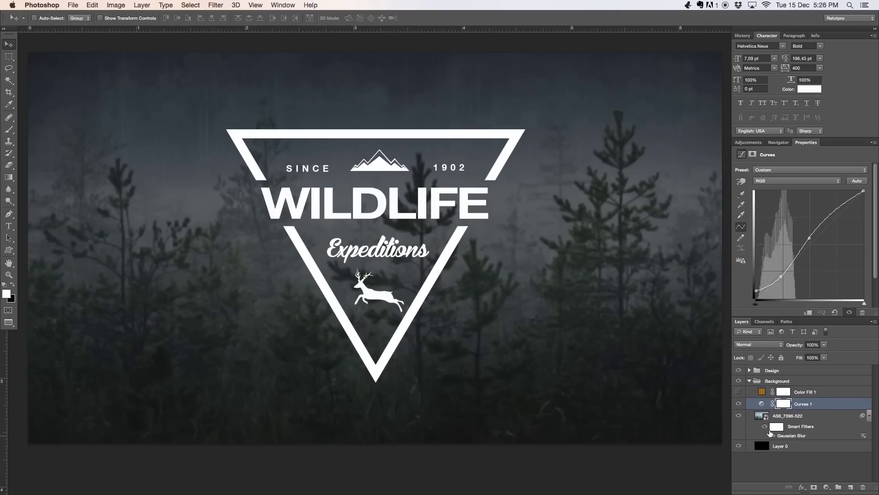
{"action": "key", "text": "Delete"}
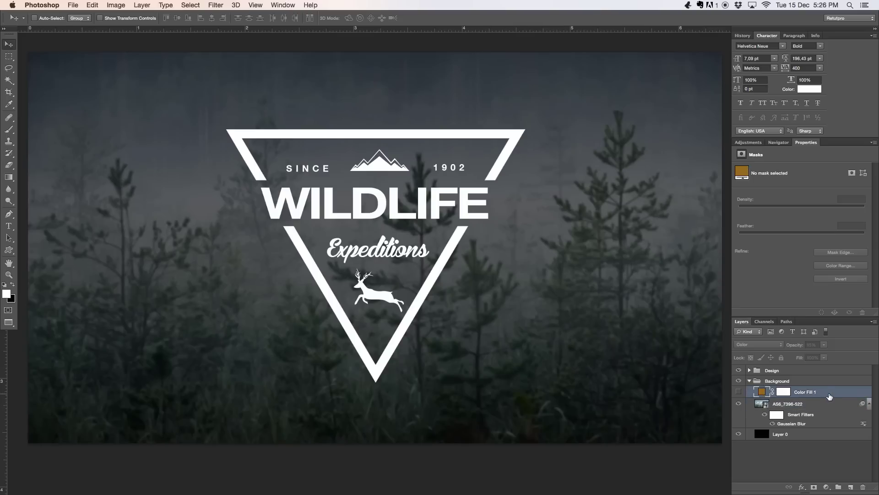
{"action": "key", "text": "Delete"}
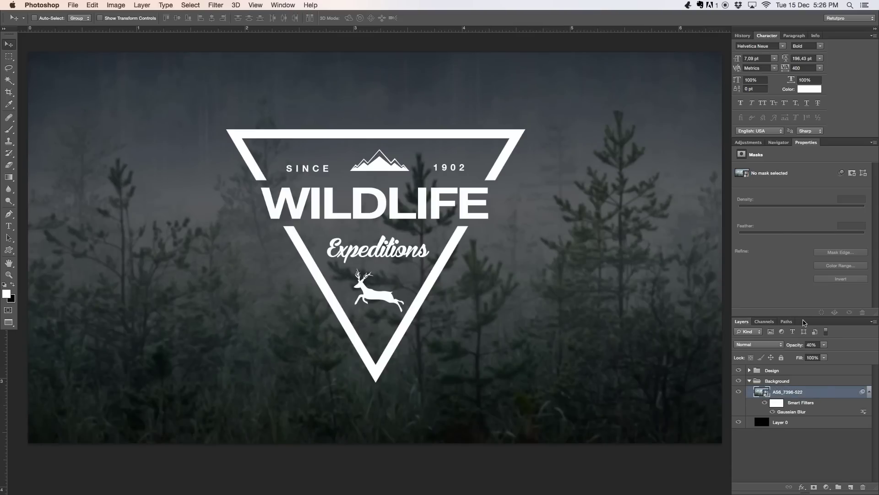
{"action": "left_click", "coordinate": [739, 370]}
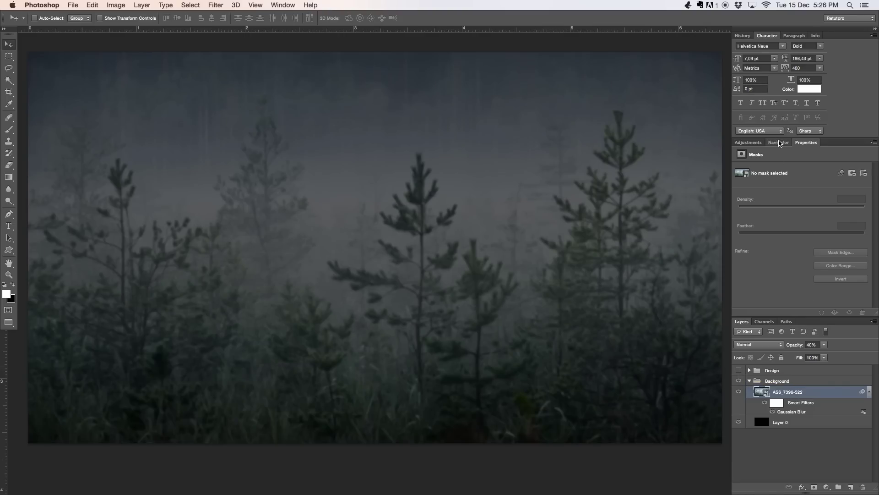
- Add a new Curves adjustment layer above the forest photo
{"action": "left_click", "coordinate": [748, 143]}
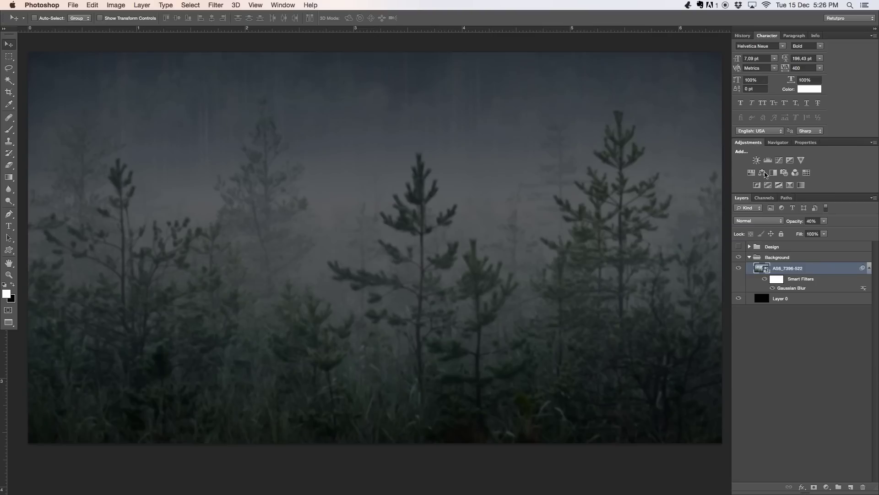
{"action": "left_click", "coordinate": [778, 161]}
{"action": "left_click", "coordinate": [779, 160]}
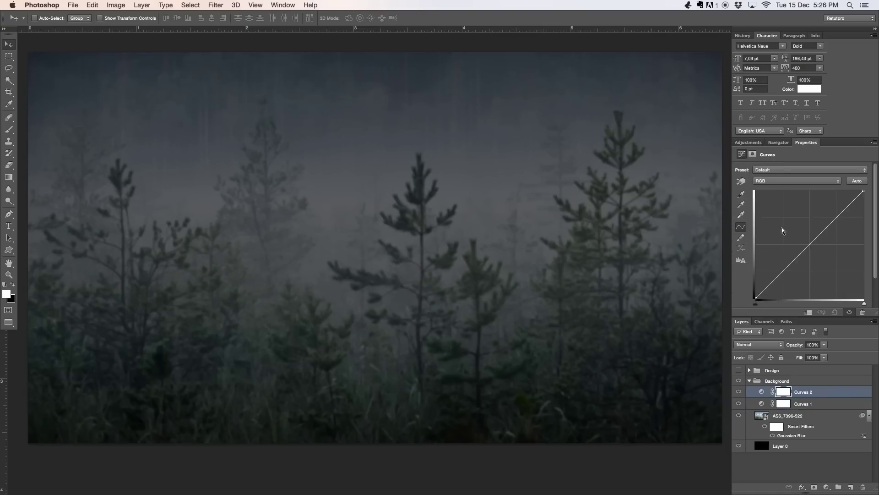
- Lift the curve's upper midtones and raise the black point, previewing it under the logo
{"action": "left_click", "coordinate": [783, 271]}
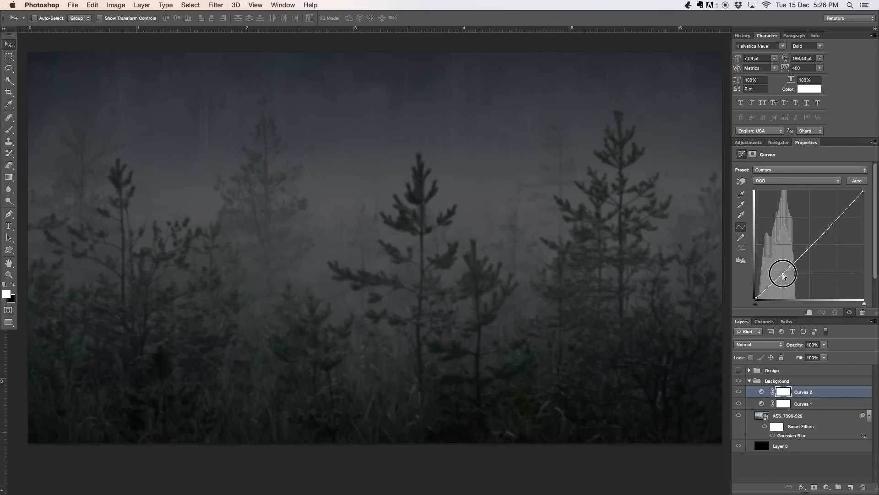
{"action": "left_click", "coordinate": [811, 245]}
{"action": "left_click_drag", "start_coordinate": [810, 244], "coordinate": [807, 244]}
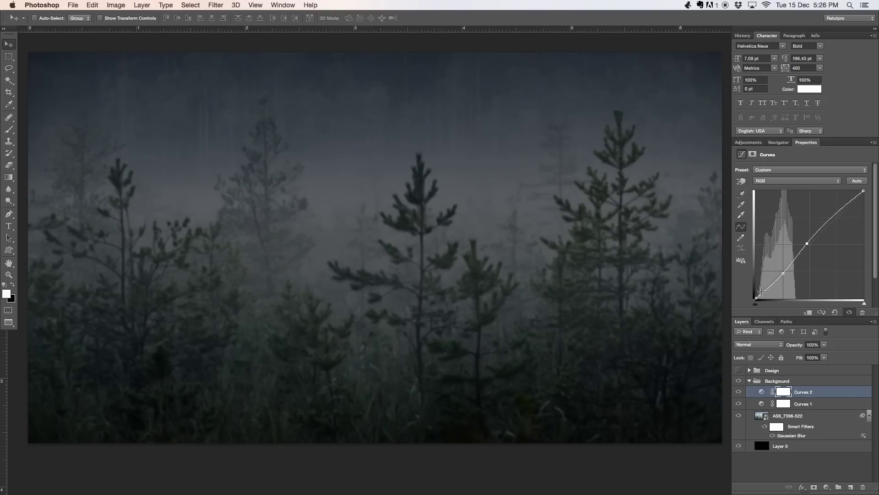
{"action": "mouse_move", "coordinate": [755, 297]}
{"action": "left_mouse_down"}
{"action": "mouse_move", "coordinate": [751, 279]}
{"action": "mouse_move", "coordinate": [750, 291]}
{"action": "left_mouse_up"}
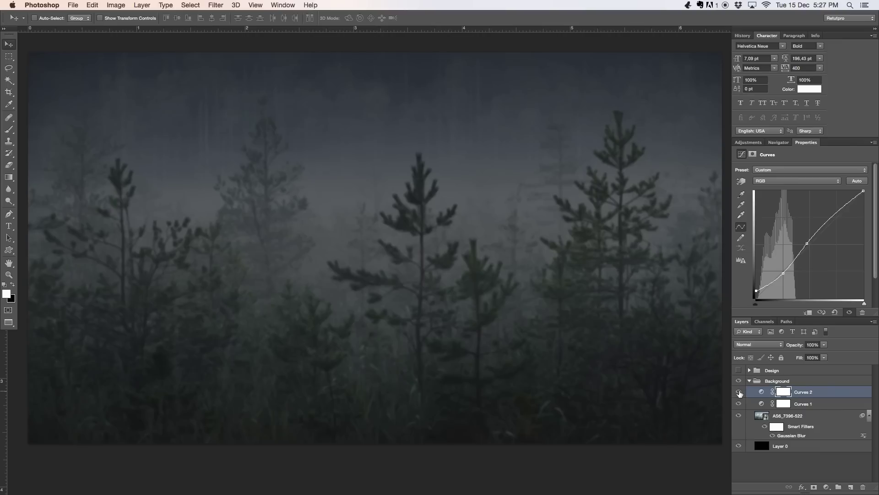
{"action": "left_click", "coordinate": [738, 370]}
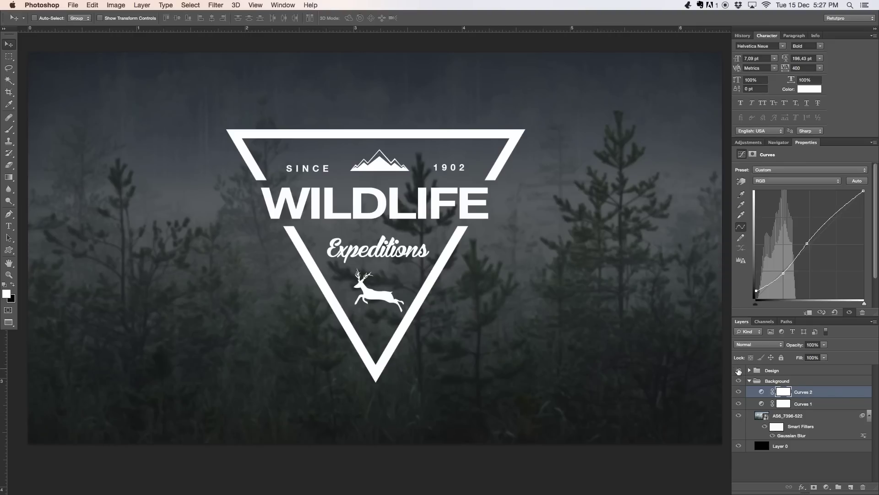
{"action": "left_click", "coordinate": [739, 370]}
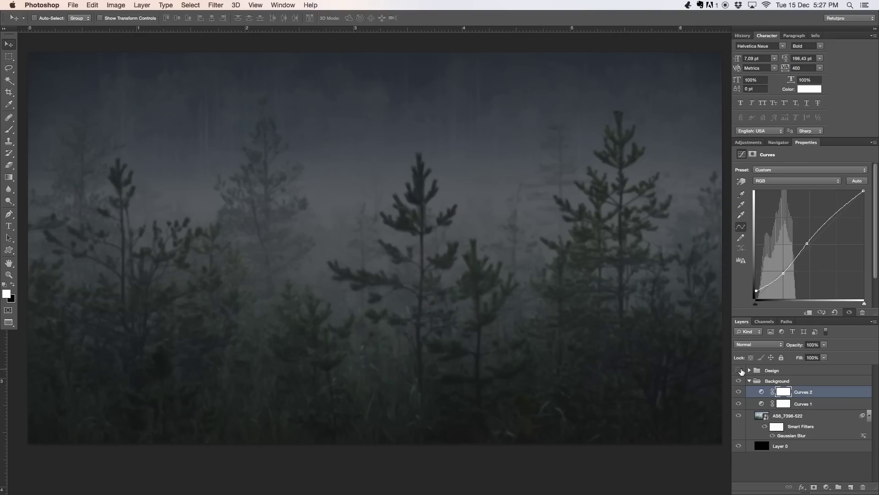
- Add a Solid Color fill layer and pick dark brown #834e15 in the Color Picker
{"action": "left_click", "coordinate": [826, 487]}
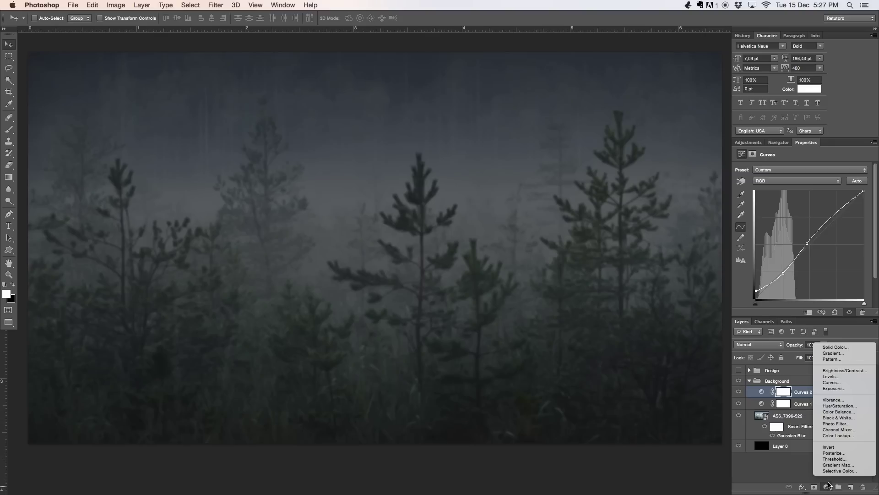
{"action": "left_click", "coordinate": [843, 348]}
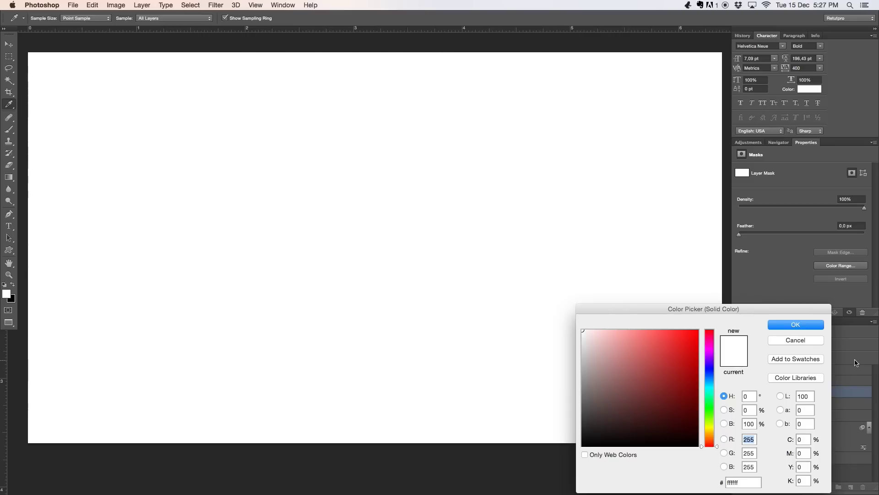
{"action": "left_click_drag", "start_coordinate": [742, 317], "coordinate": [567, 126]}
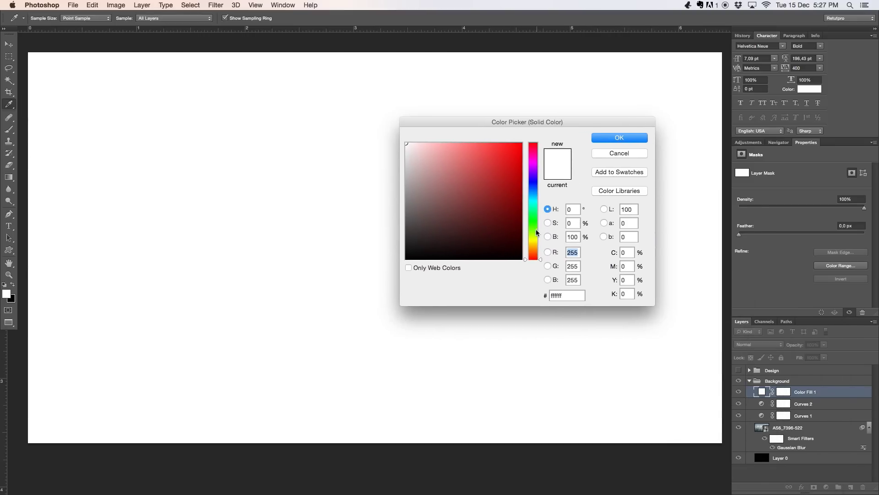
{"action": "left_click_drag", "start_coordinate": [534, 247], "coordinate": [534, 249]}
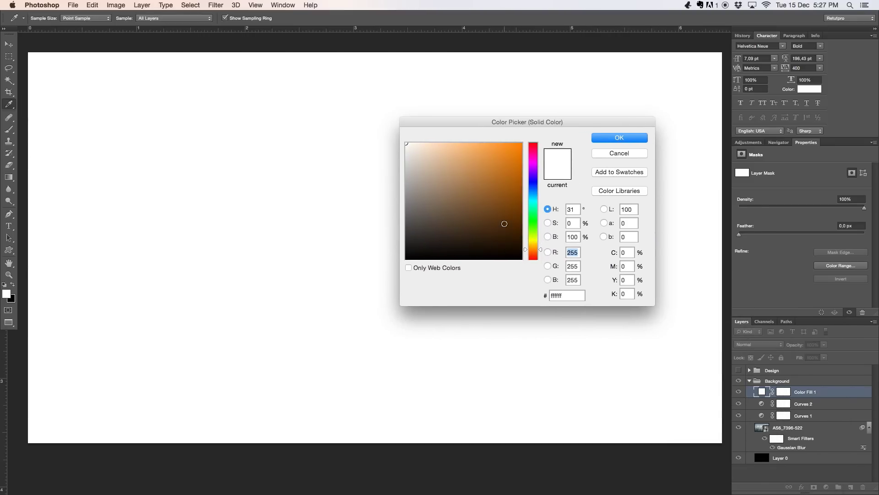
{"action": "left_click_drag", "start_coordinate": [502, 219], "coordinate": [504, 200]}
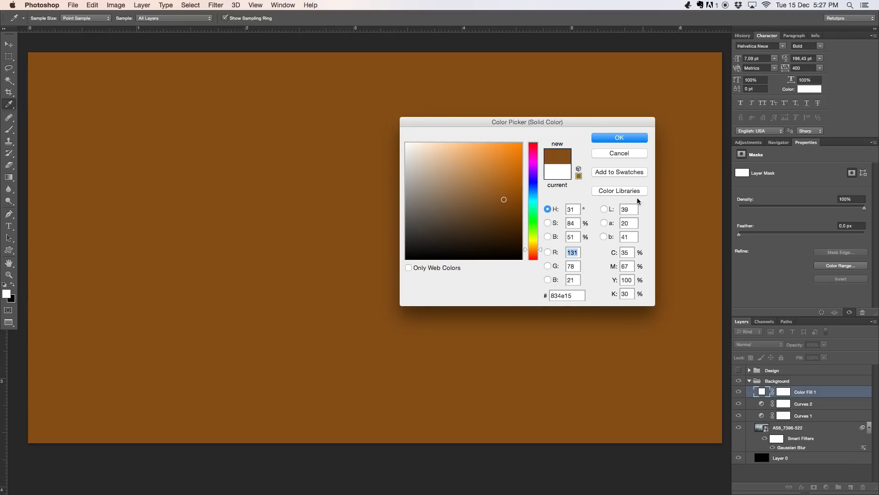
- Confirm the brown fill and blend it in Color mode at 12% opacity
{"action": "left_click", "coordinate": [616, 136]}
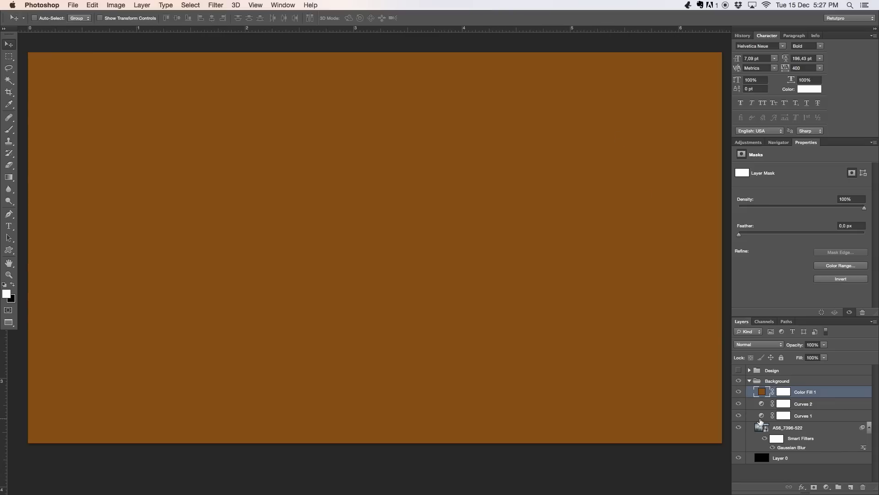
{"action": "left_click", "coordinate": [767, 344]}
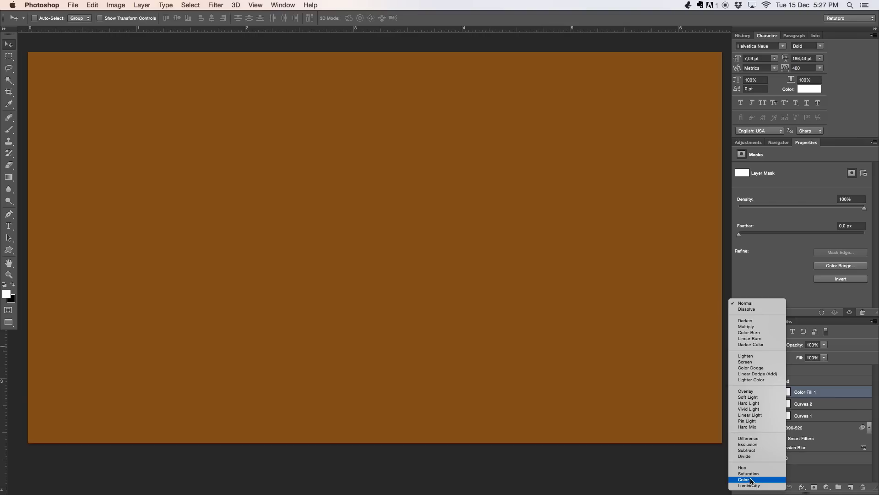
{"action": "left_click", "coordinate": [749, 480]}
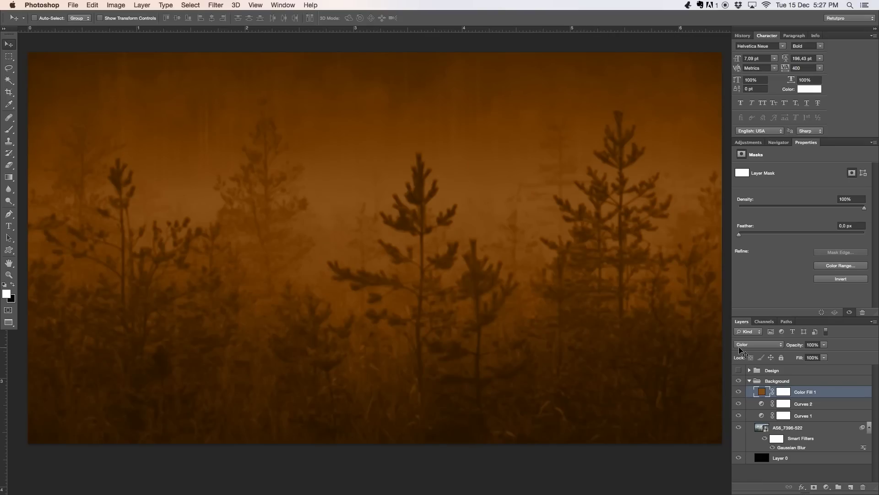
{"action": "left_click_drag", "start_coordinate": [804, 347], "coordinate": [705, 419]}
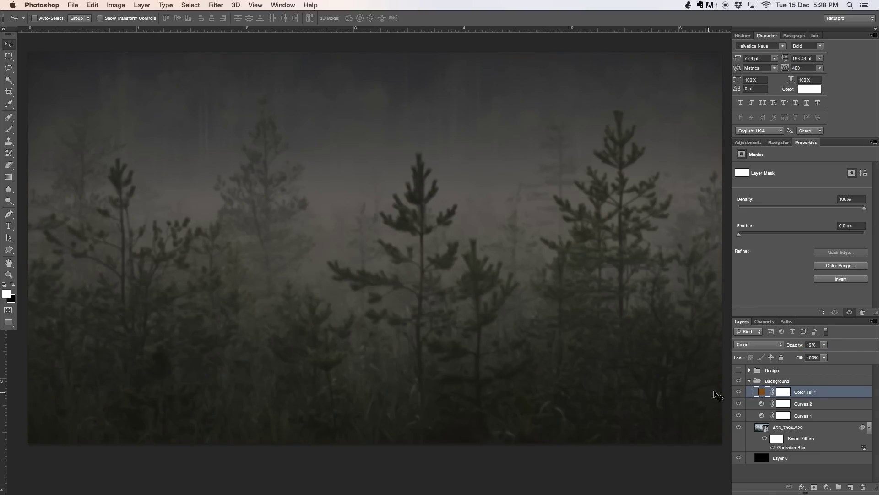
- Toggle the logo and brown tint on and off to compare, leaving the logo visible
{"action": "left_click", "coordinate": [737, 370]}
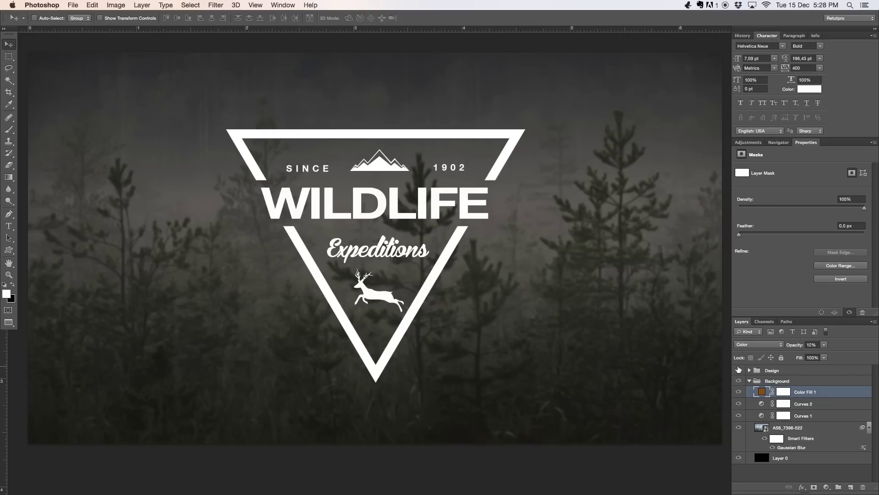
{"action": "left_click", "coordinate": [738, 370]}
{"action": "left_click", "coordinate": [738, 391]}
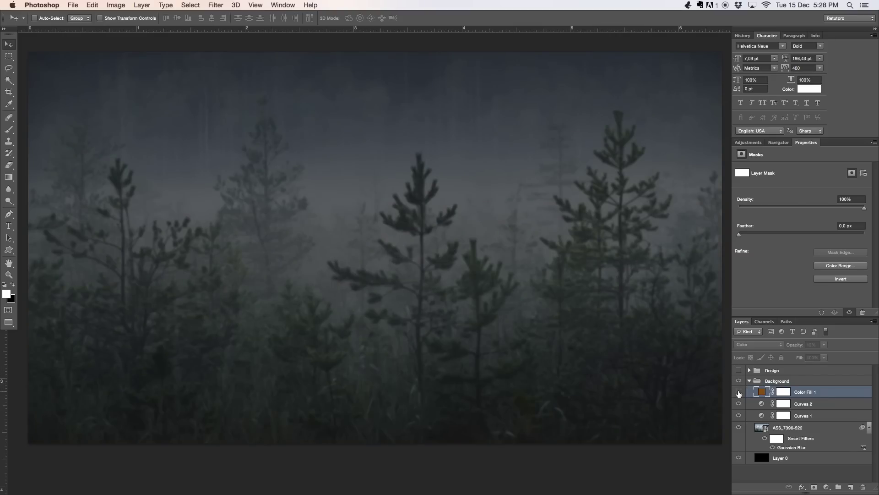
{"action": "left_click", "coordinate": [738, 392]}
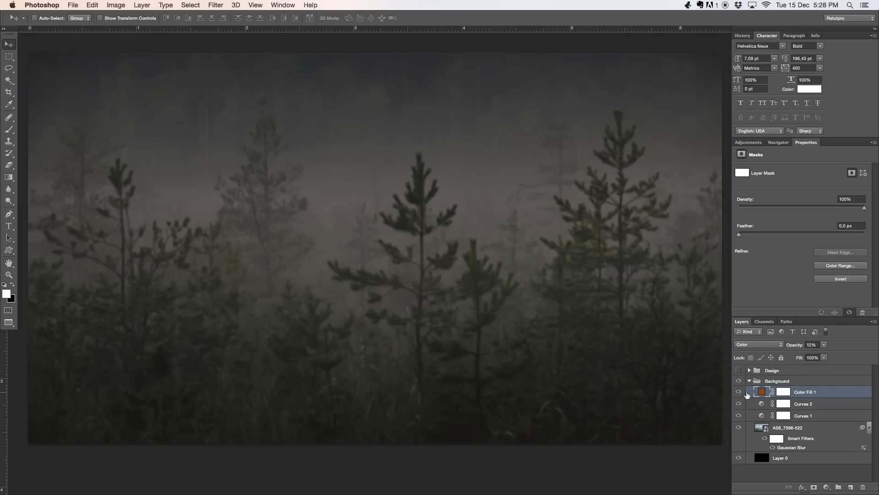
{"action": "left_click", "coordinate": [739, 370]}
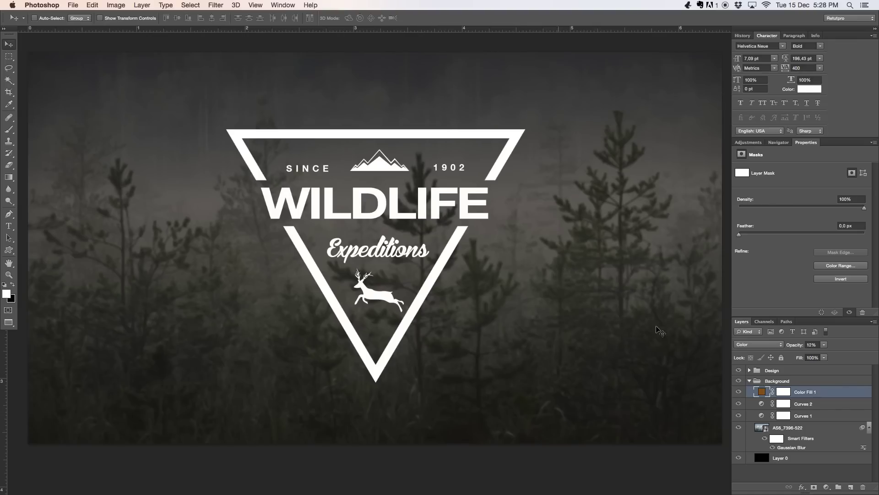
- Collapse the Background group, hide the logo, and add a horizontal guide at 5 in
{"action": "left_click", "coordinate": [749, 381]}
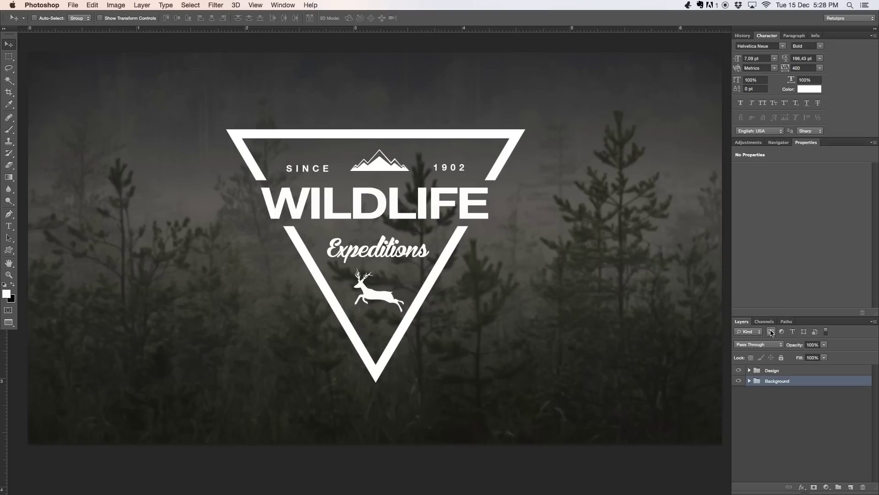
{"action": "left_click", "coordinate": [739, 370]}
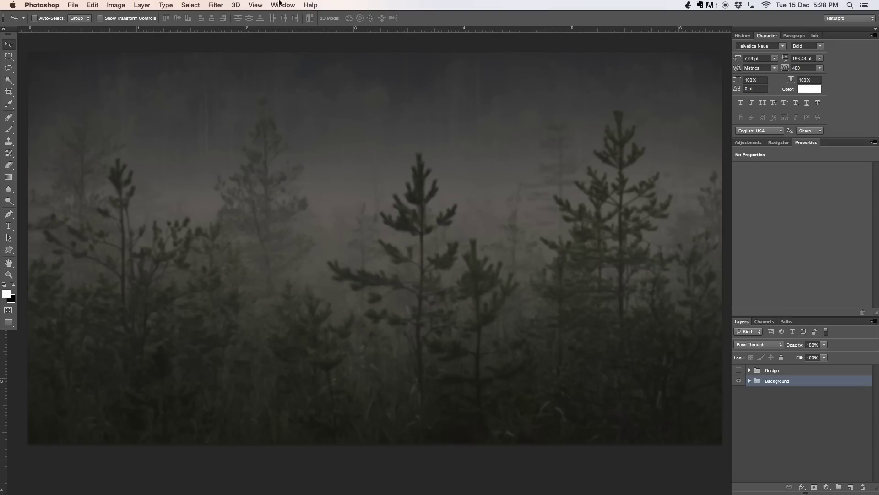
{"action": "left_click", "coordinate": [256, 5]}
{"action": "left_click", "coordinate": [278, 235]}
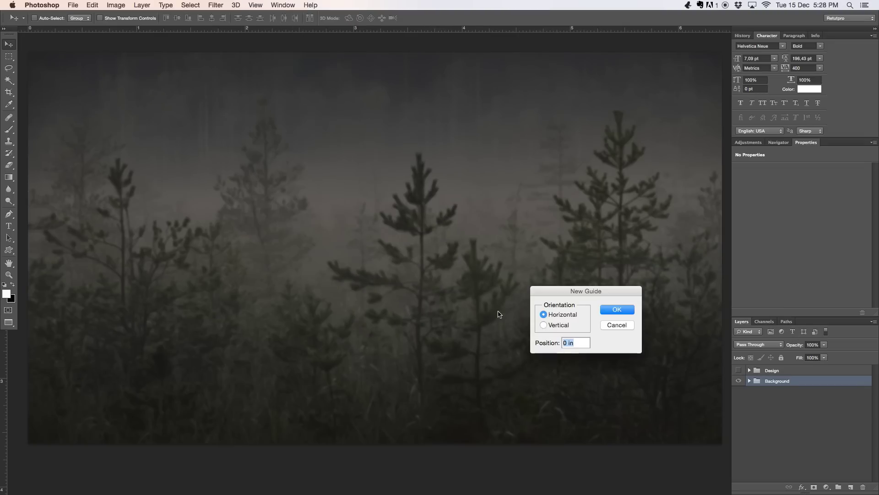
{"action": "type", "text": "50"}
{"action": "key", "text": "Return"}
- Add a vertical guide at 50% of the canvas width
{"action": "left_click", "coordinate": [215, 4]}
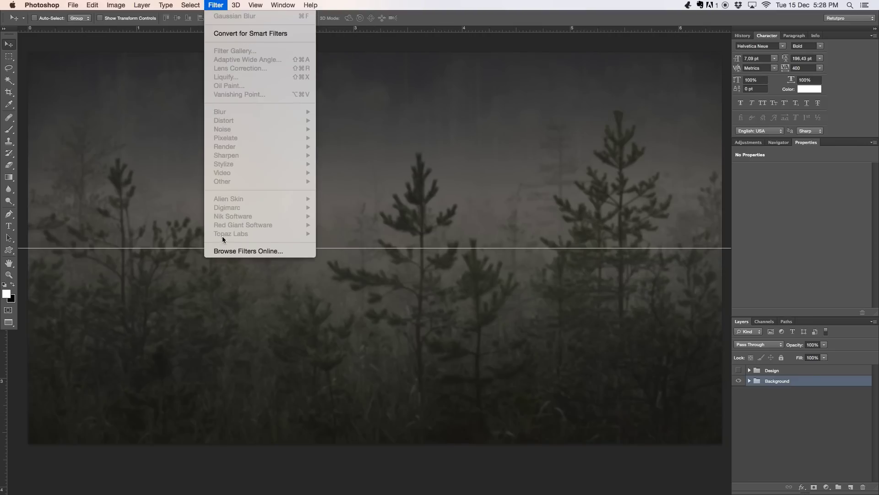
{"action": "mouse_move", "coordinate": [255, 5]}
{"action": "left_click", "coordinate": [279, 234]}
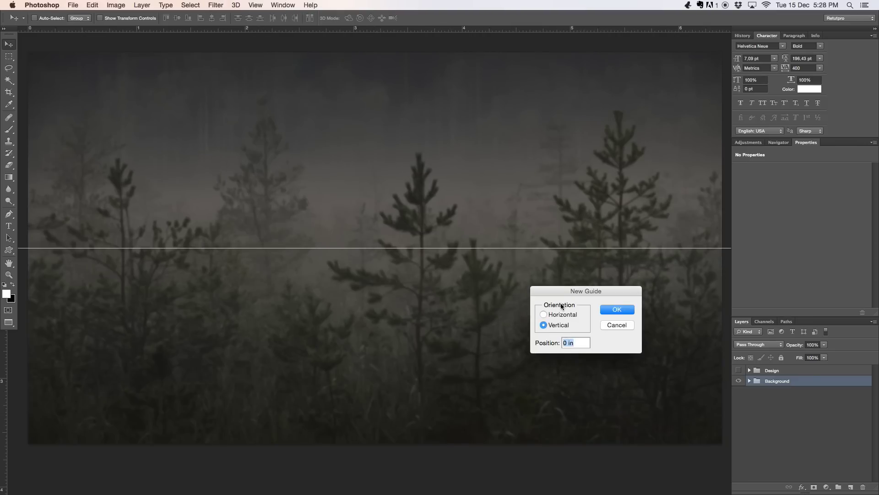
{"action": "type", "text": "50%"}
{"action": "left_click", "coordinate": [611, 309]}
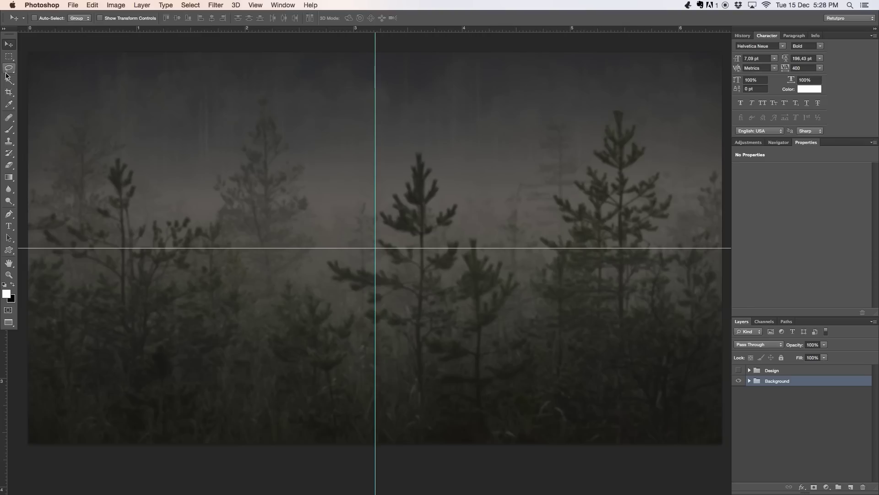
- Draw a paragraph text box across the upper middle and type WILDLIFE
{"action": "left_click", "coordinate": [9, 226]}
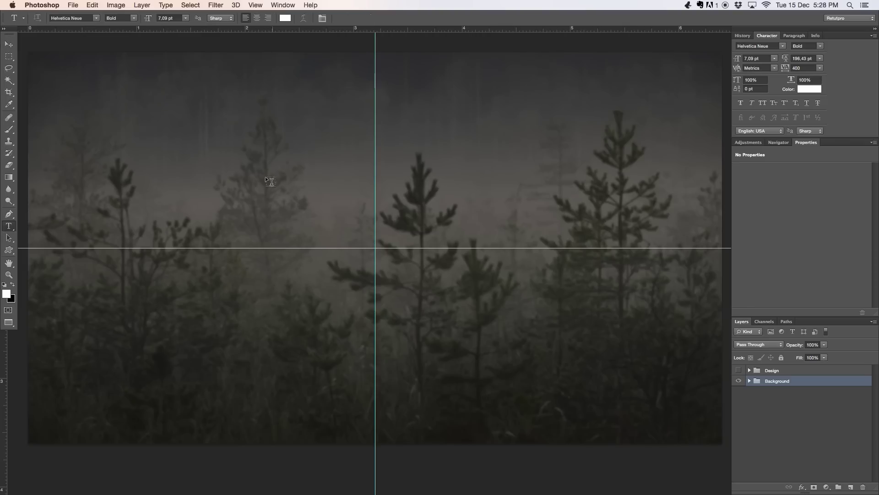
{"action": "left_click_drag", "start_coordinate": [221, 153], "coordinate": [621, 268]}
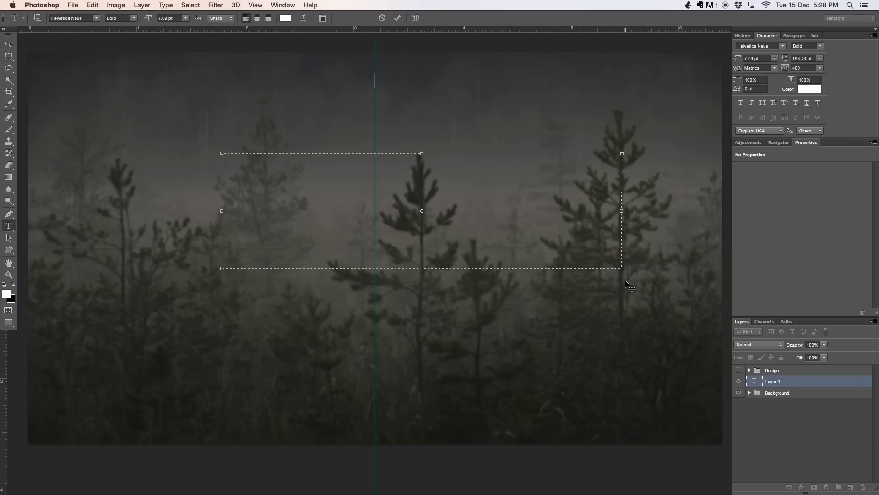
{"action": "type", "text": "WILDLIFE"}
- Set WILDLIFE to Helvetica Neue Bold at 35 pt
{"action": "left_click_drag", "start_coordinate": [315, 152], "coordinate": [202, 164]}
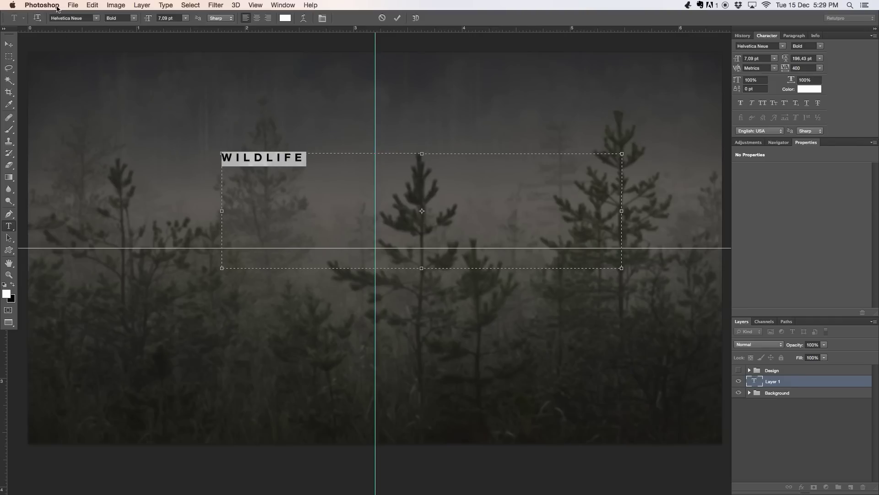
{"action": "left_click", "coordinate": [97, 19]}
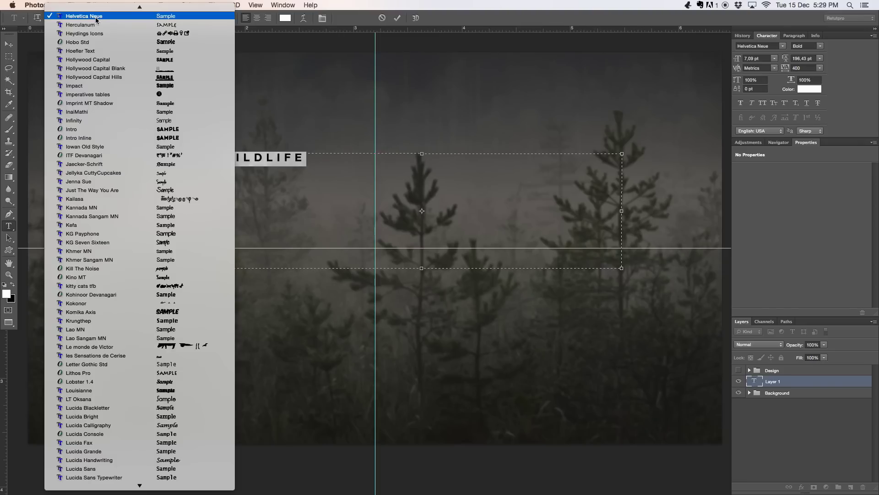
{"action": "left_click", "coordinate": [95, 17]}
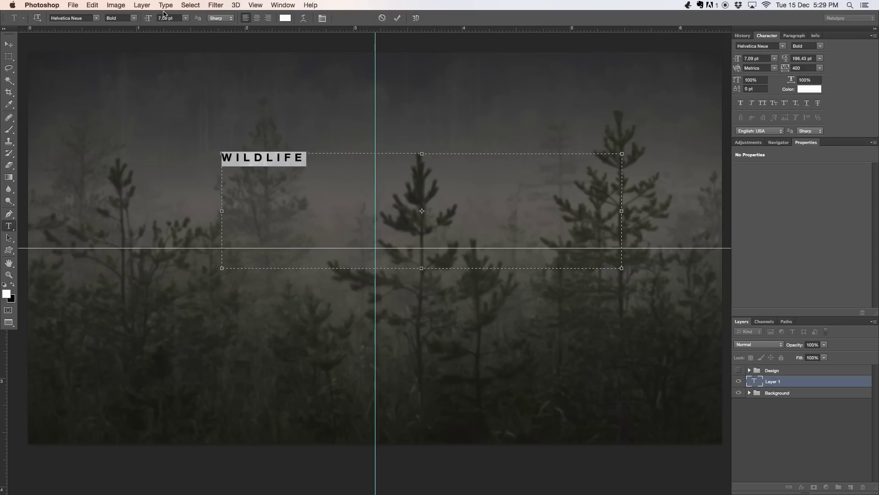
{"action": "left_click", "coordinate": [135, 18]}
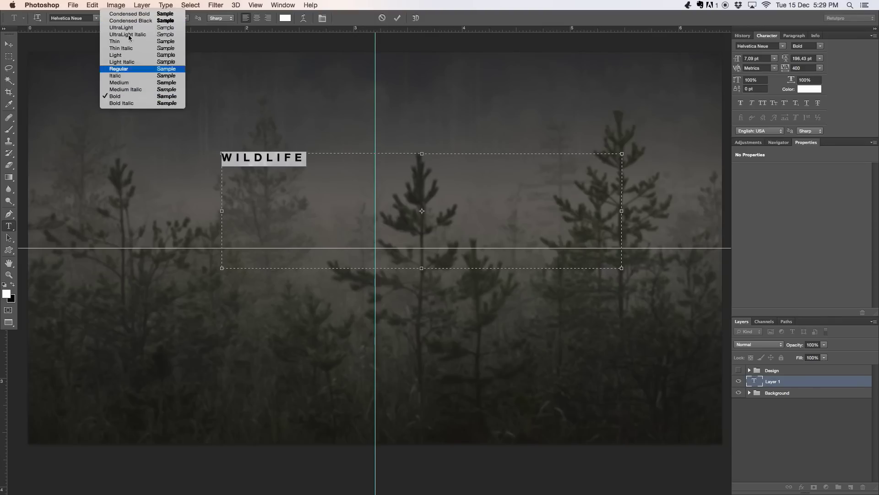
{"action": "left_click", "coordinate": [120, 96]}
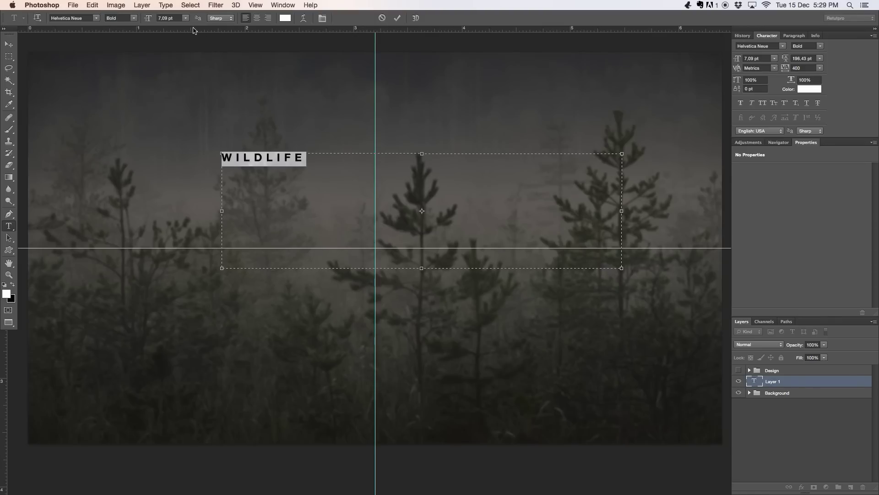
{"action": "left_click", "coordinate": [152, 17]}
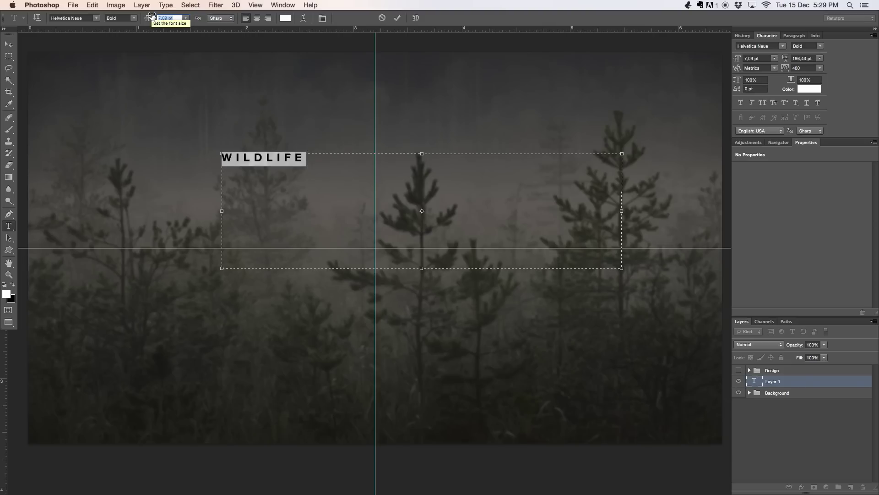
{"action": "type", "text": "35"}
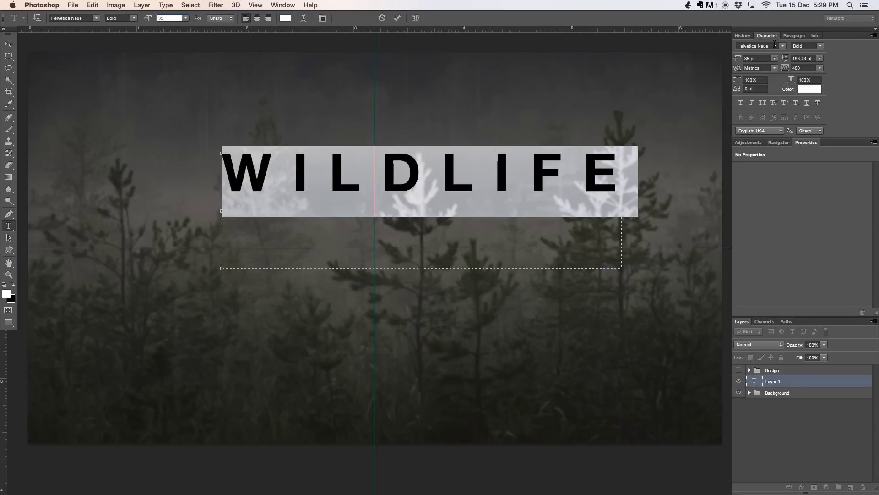
- Set WILDLIFE's tracking to -50 in the Character panel
{"action": "left_click", "coordinate": [283, 5]}
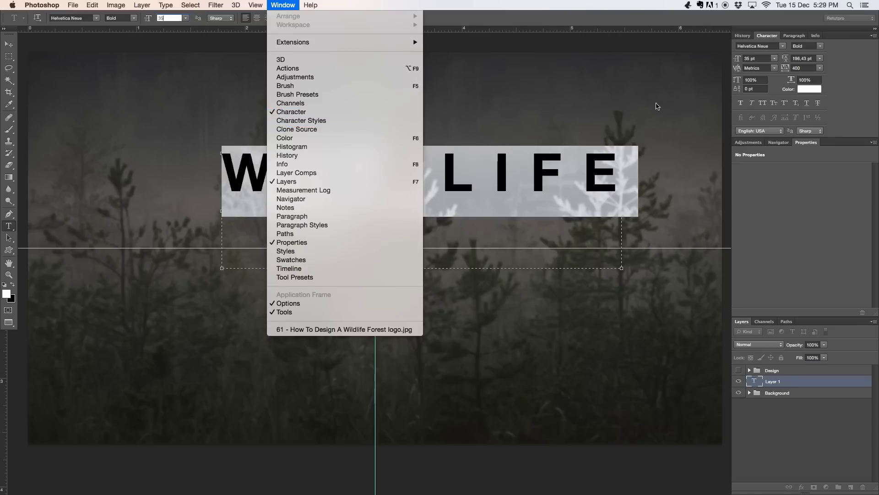
{"action": "key", "text": "Escape"}
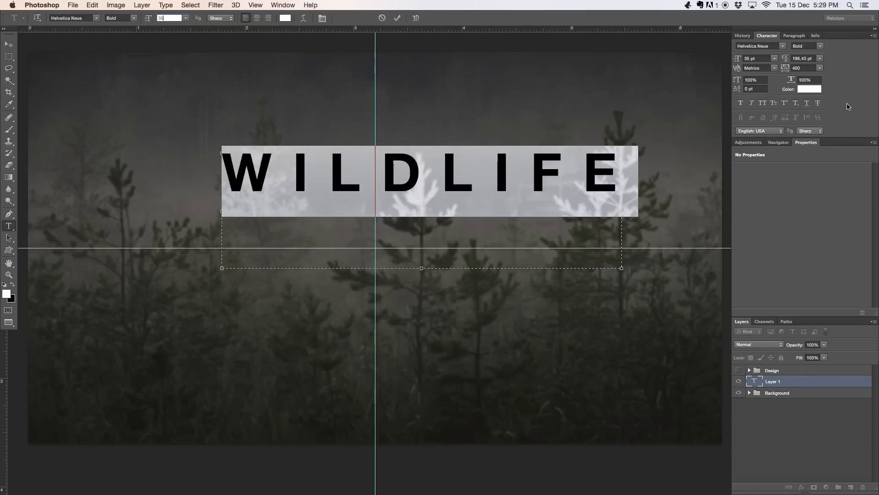
{"action": "left_click", "coordinate": [804, 67]}
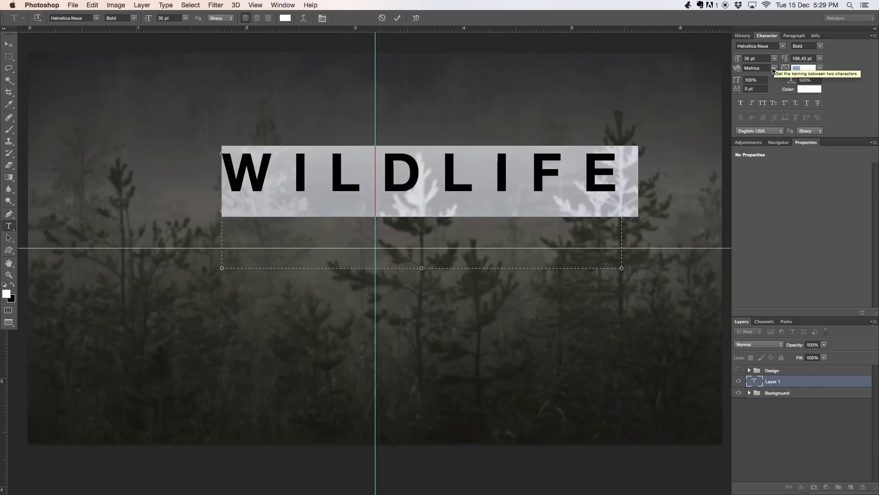
{"action": "type", "text": "0"}
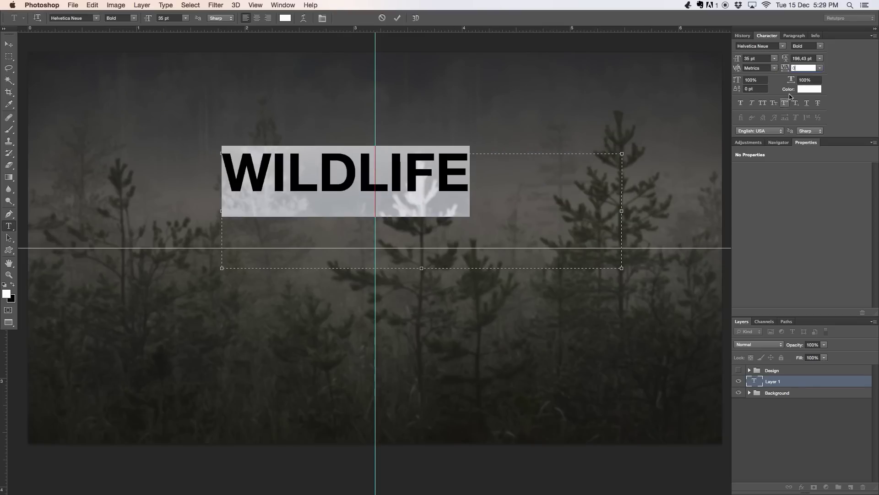
{"action": "left_click_drag", "start_coordinate": [787, 69], "coordinate": [797, 68]}
{"action": "type", "text": "-50"}
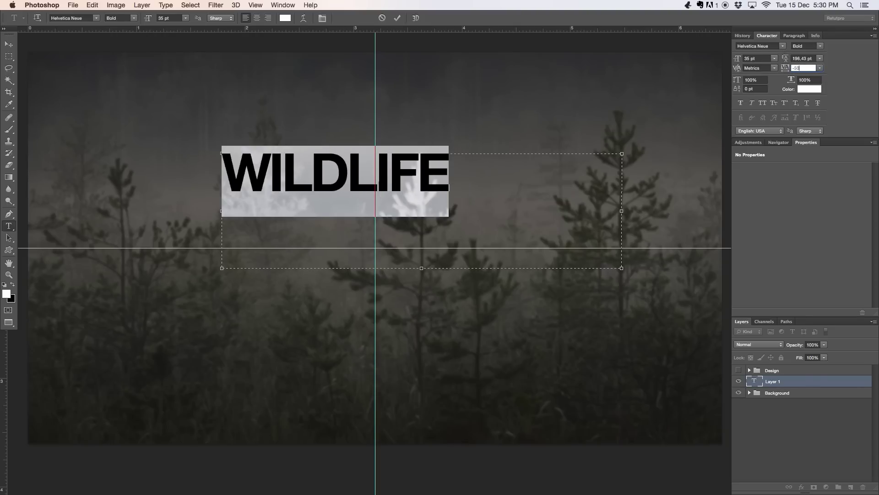
{"action": "left_click", "coordinate": [455, 187]}
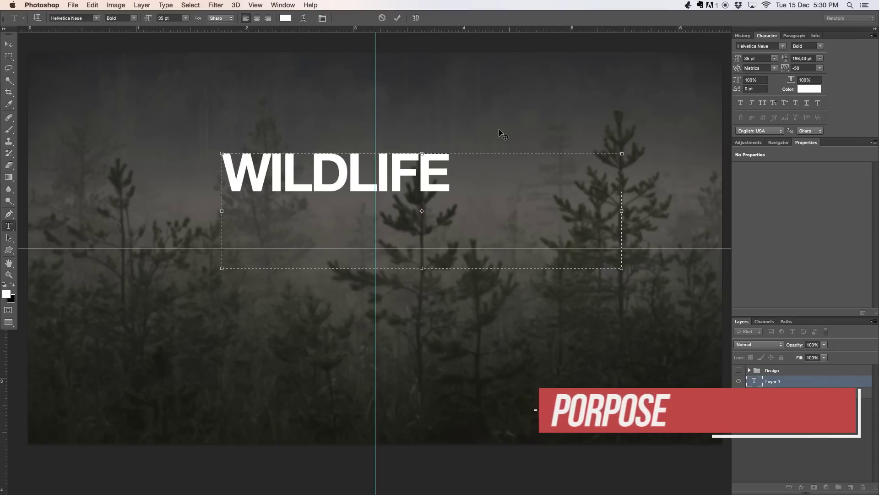
- Scale WILDLIFE's letters to 82%, commit the text, and centre it on the vertical guide
{"action": "left_click", "coordinate": [501, 178]}
{"action": "left_click_drag", "start_coordinate": [501, 178], "coordinate": [157, 163]}
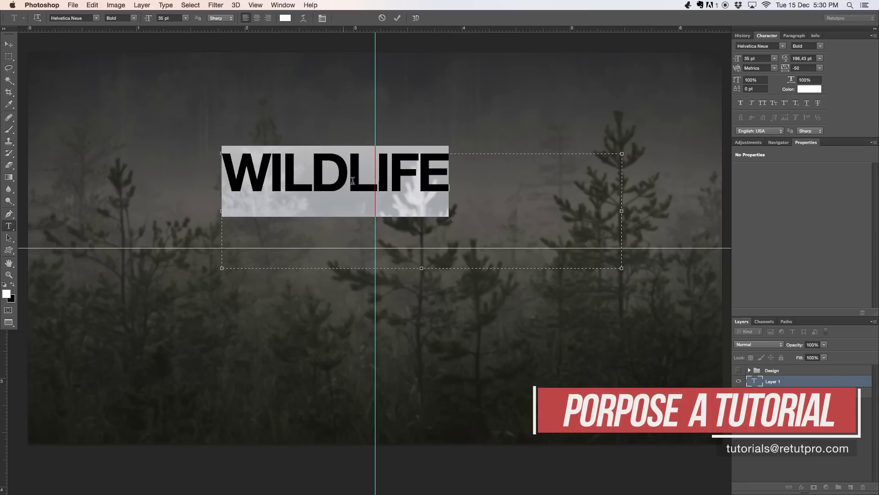
{"action": "left_click", "coordinate": [738, 80]}
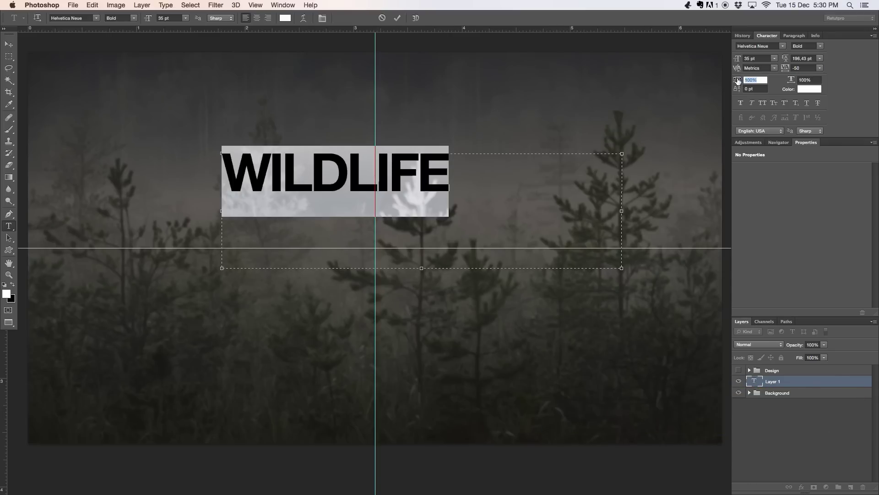
{"action": "left_click_drag", "start_coordinate": [738, 81], "coordinate": [729, 78]}
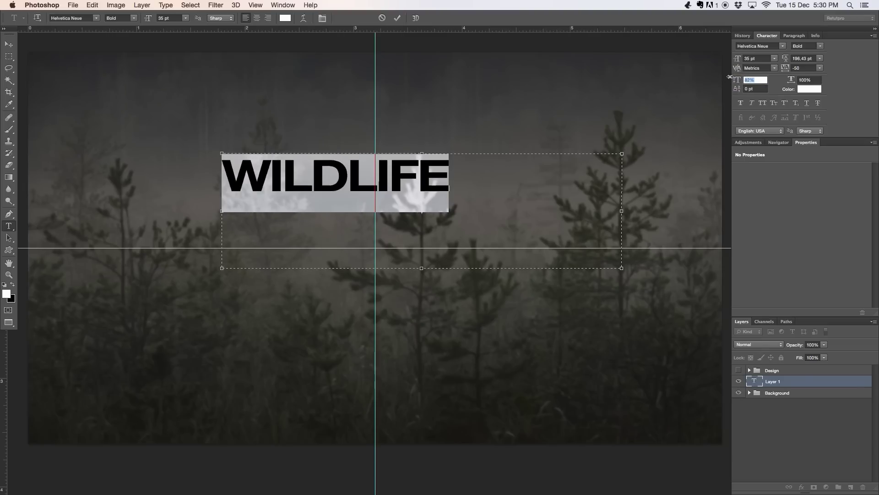
{"action": "left_click", "coordinate": [397, 18]}
{"action": "left_click", "coordinate": [7, 44]}
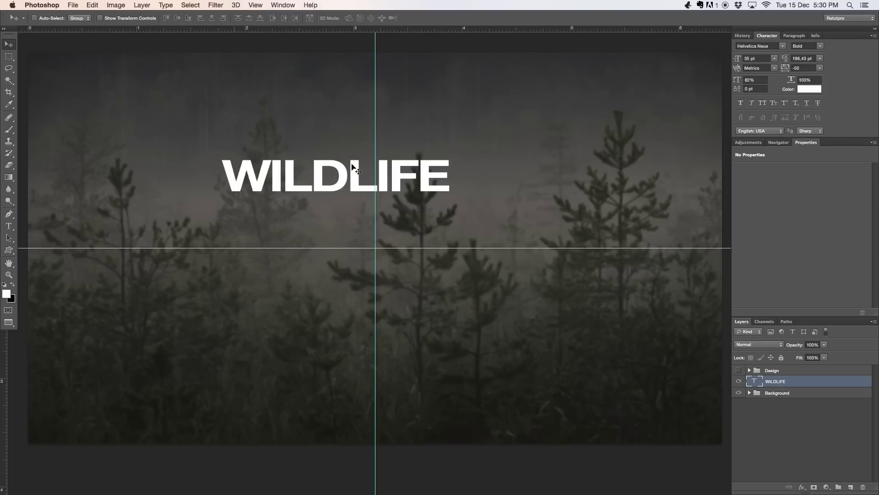
{"action": "left_click_drag", "start_coordinate": [350, 176], "coordinate": [399, 196]}
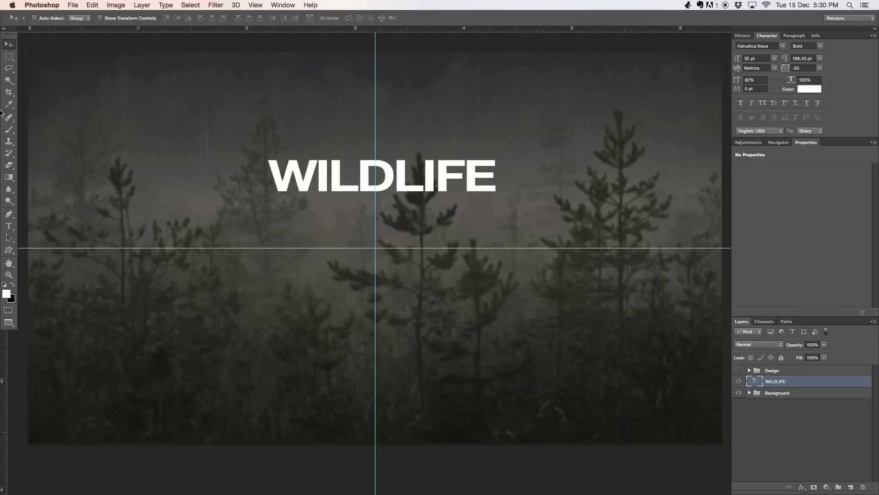
- Add a text box below WILDLIFE containing the word 'Expedition'
{"action": "left_click", "coordinate": [9, 225]}
{"action": "left_click_drag", "start_coordinate": [222, 241], "coordinate": [598, 358]}
{"action": "type", "text": "W"}
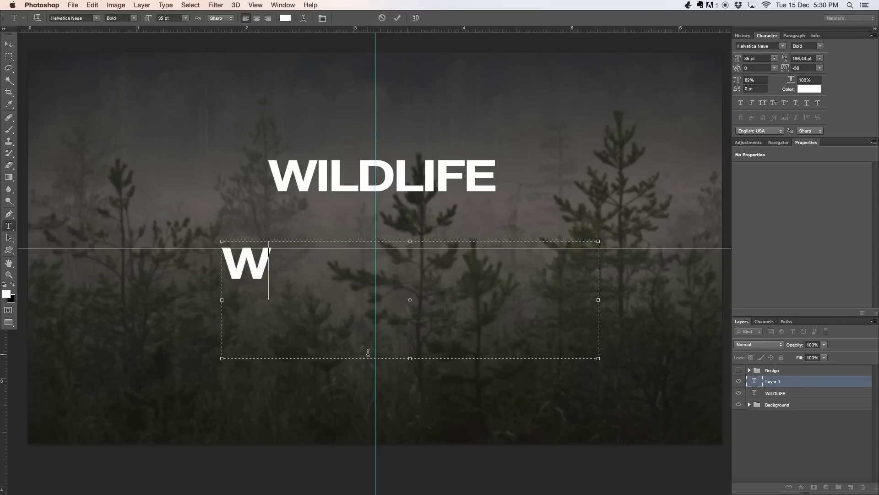
{"action": "key", "text": "BackSpace"}
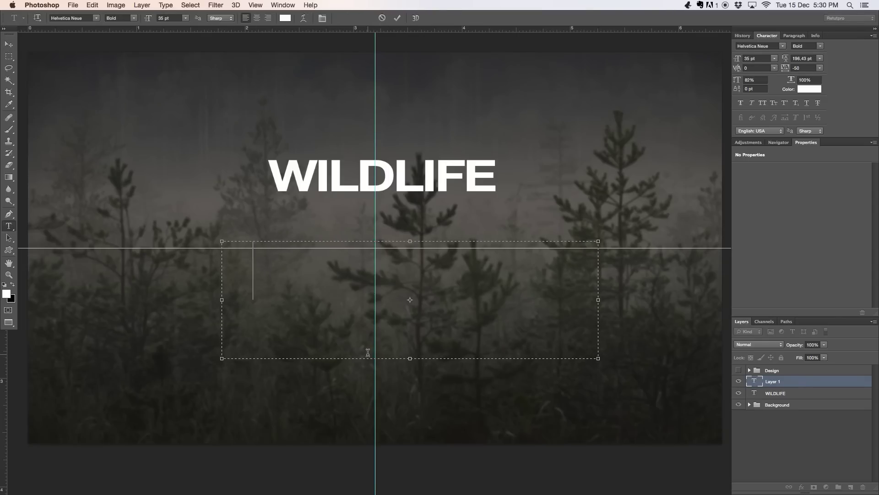
{"action": "type", "text": "Expedition"}
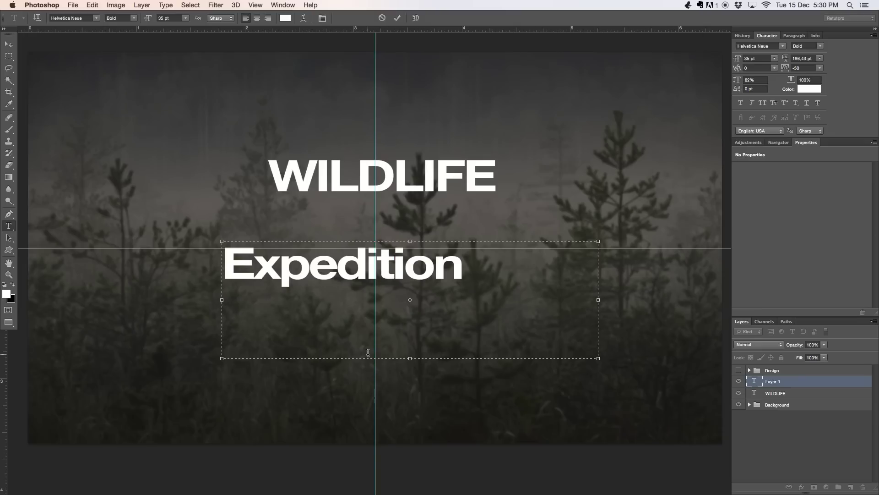
- Set 'Expedition' in the Bira PERSONAL USE ONLY script font
{"action": "left_click_drag", "start_coordinate": [481, 277], "coordinate": [173, 290]}
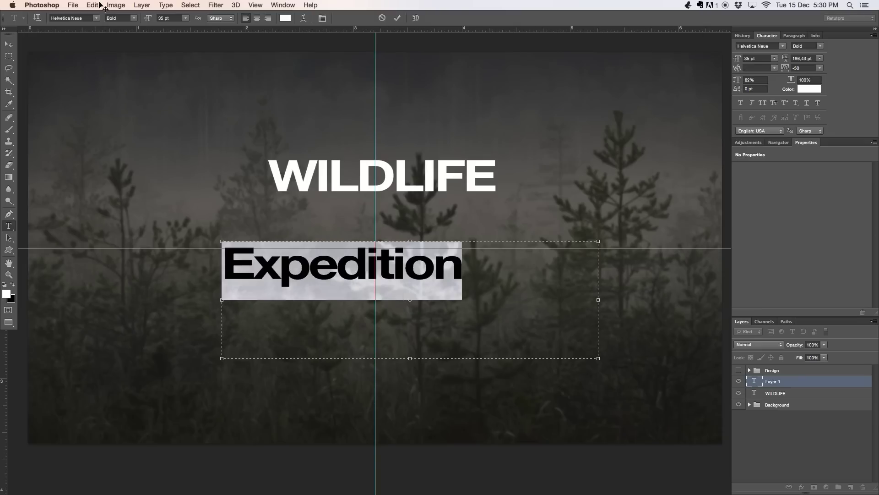
{"action": "left_click", "coordinate": [98, 18]}
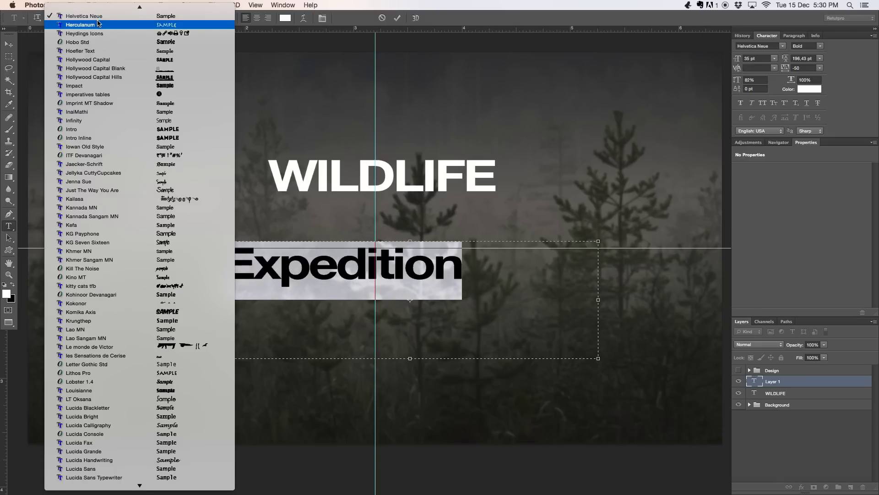
{"action": "scroll", "coordinate": [99, 29], "scroll_direction": "up", "scroll_amount": 15}
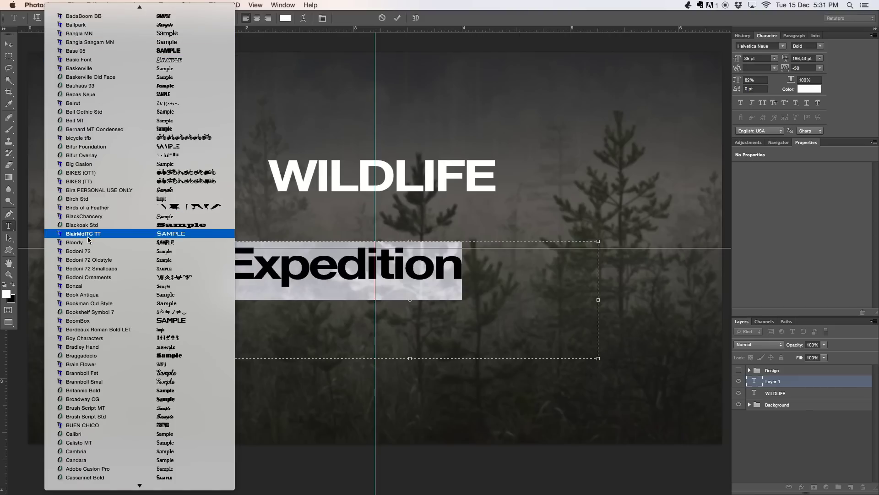
{"action": "scroll", "coordinate": [87, 237], "scroll_direction": "up", "scroll_amount": 5}
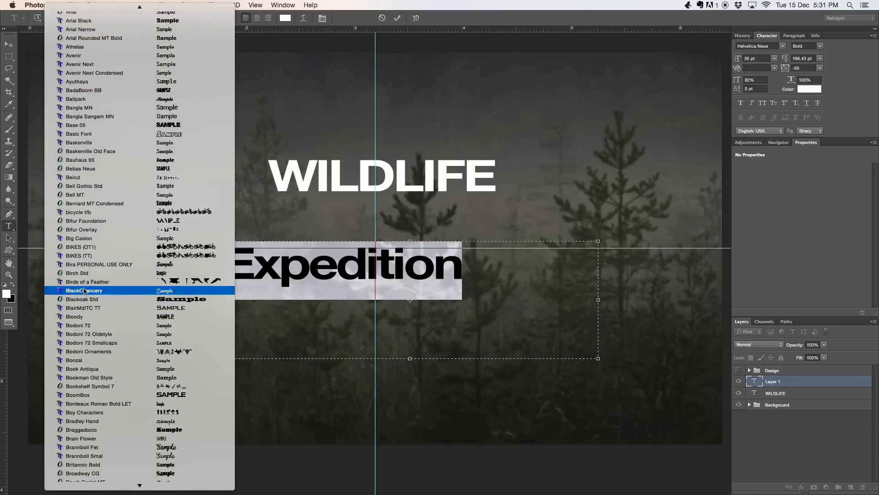
{"action": "scroll", "coordinate": [91, 286], "scroll_direction": "down", "scroll_amount": 10}
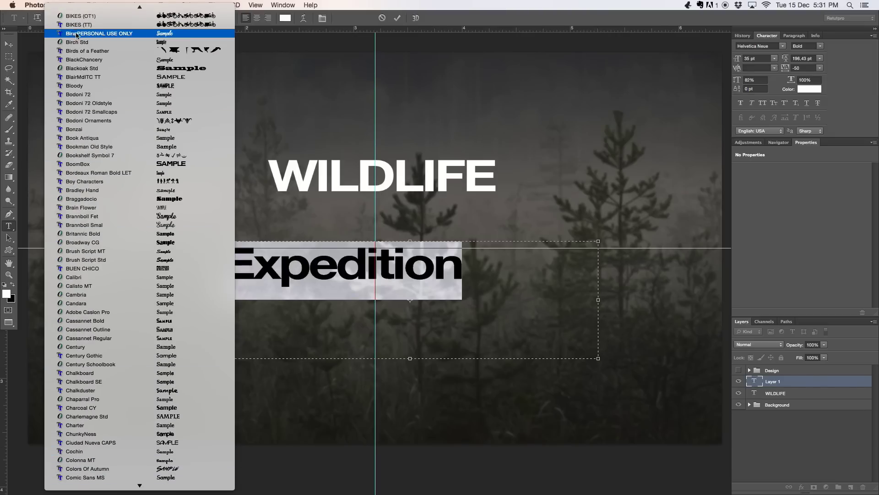
{"action": "left_click", "coordinate": [97, 35]}
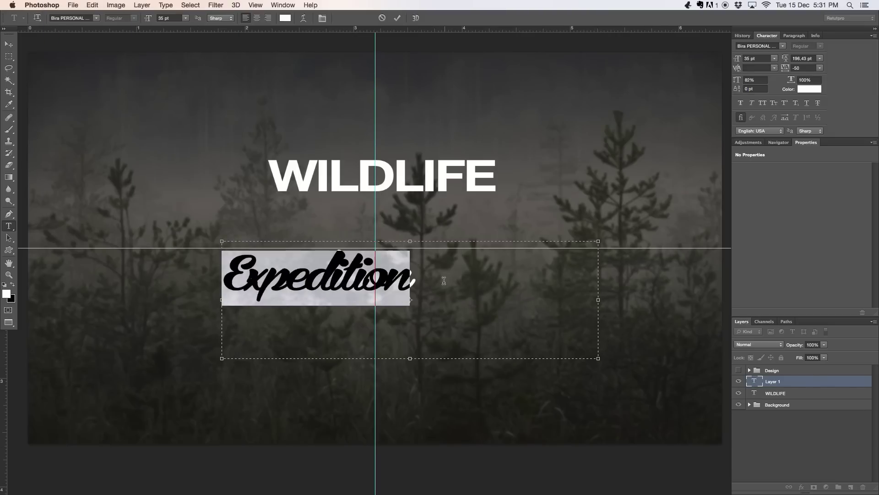
- Give Expedition 15 pt size, 0 tracking and 100% vertical scale, then commit it
{"action": "double_click", "coordinate": [263, 255]}
{"action": "left_click", "coordinate": [185, 18]}
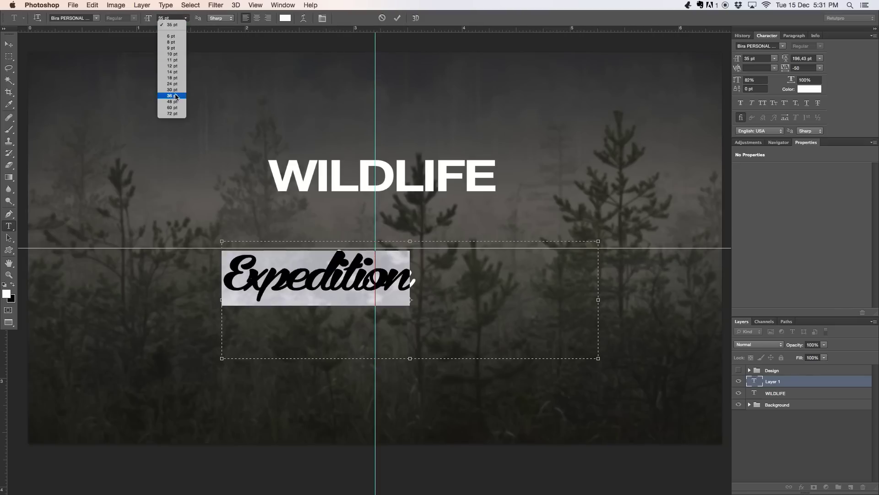
{"action": "left_click", "coordinate": [176, 73]}
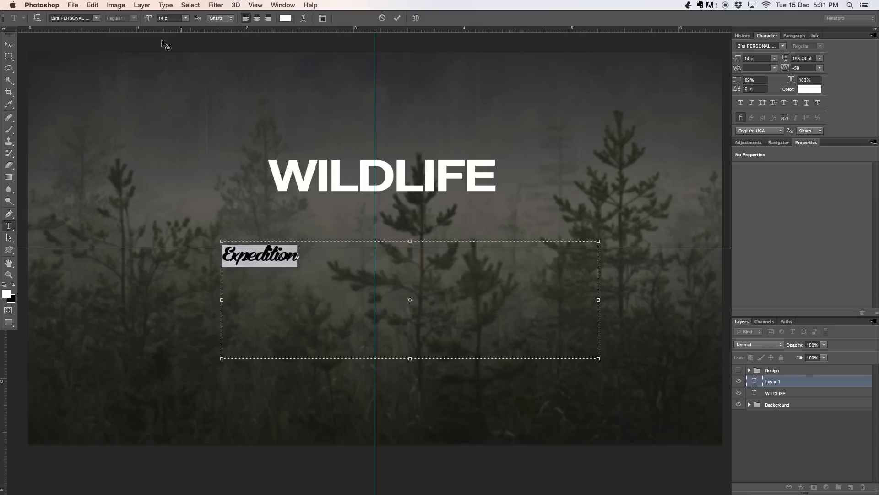
{"action": "left_click", "coordinate": [171, 18]}
{"action": "type", "text": "15"}
{"action": "key", "text": "Return"}
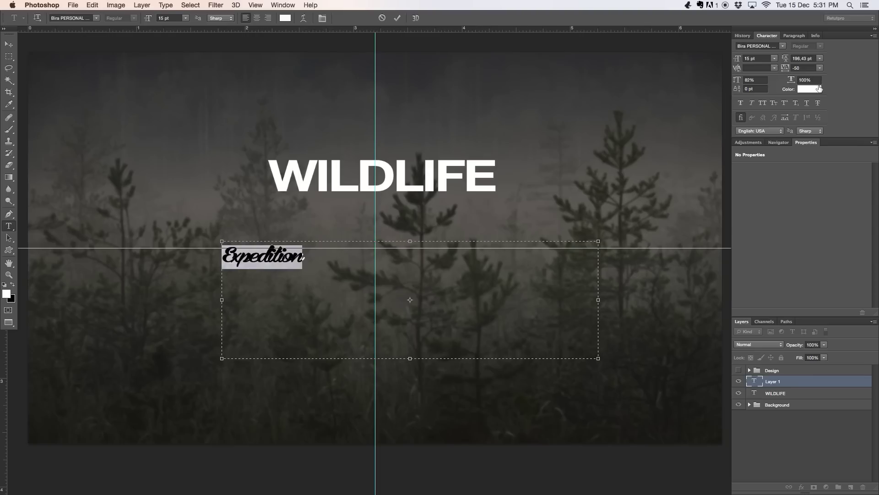
{"action": "left_click", "coordinate": [807, 68]}
{"action": "type", "text": "0"}
{"action": "key", "text": "Return"}
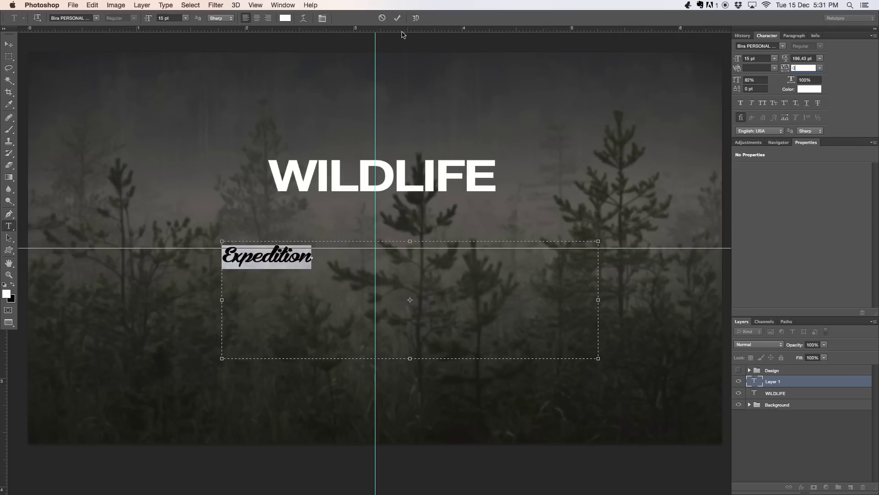
{"action": "key", "text": "Tab"}
{"action": "type", "text": "100"}
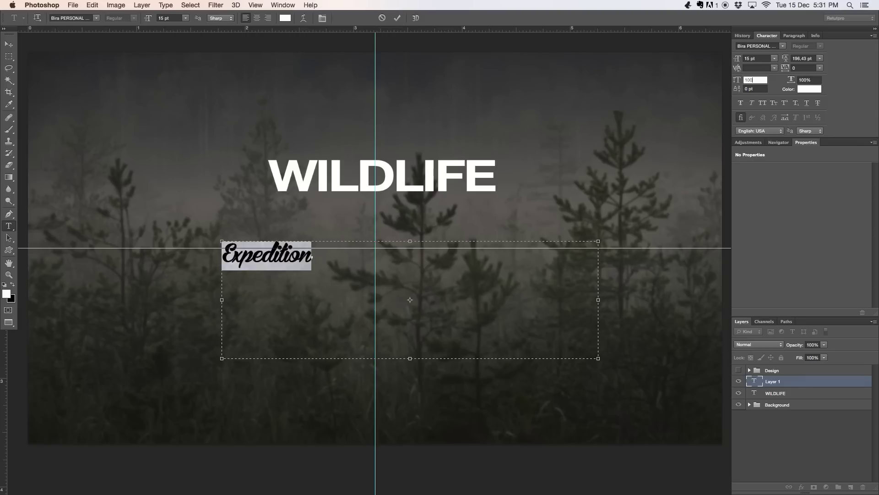
{"action": "left_click", "coordinate": [397, 18]}
- Add a horizontal guide snapped onto the existing guide line beneath WILDLIFE
{"action": "left_click", "coordinate": [9, 44]}
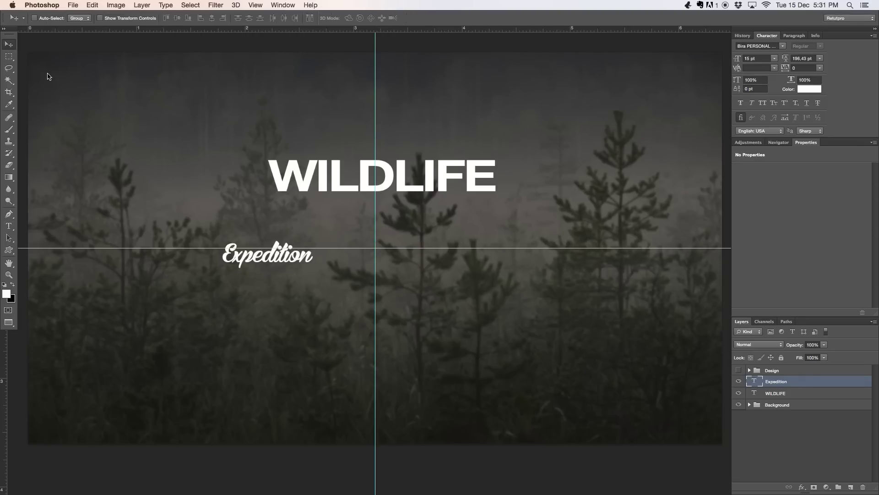
{"action": "left_click_drag", "start_coordinate": [267, 249], "coordinate": [437, 249]}
{"action": "left_click_drag", "start_coordinate": [302, 261], "coordinate": [412, 243]}
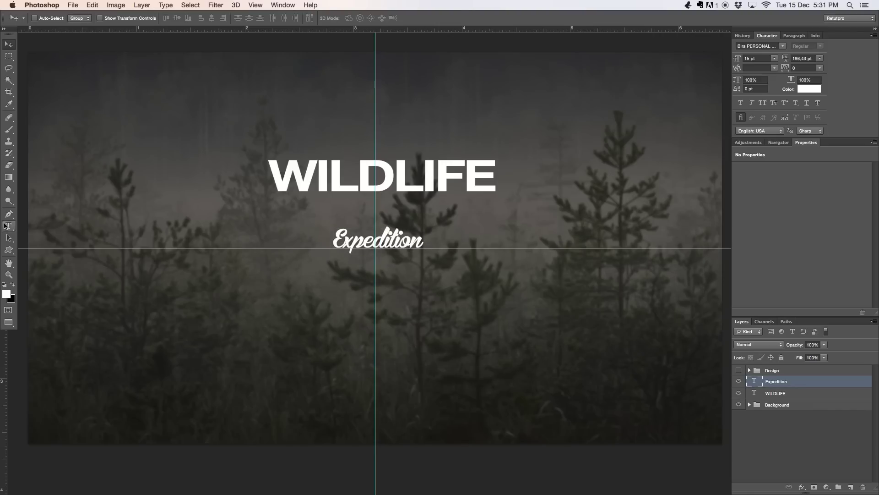
- Create a text box below Expedition and type the 'a' glyph in the Deers font
{"action": "left_click", "coordinate": [9, 225]}
{"action": "left_click", "coordinate": [189, 302]}
{"action": "left_click_drag", "start_coordinate": [189, 302], "coordinate": [479, 409]}
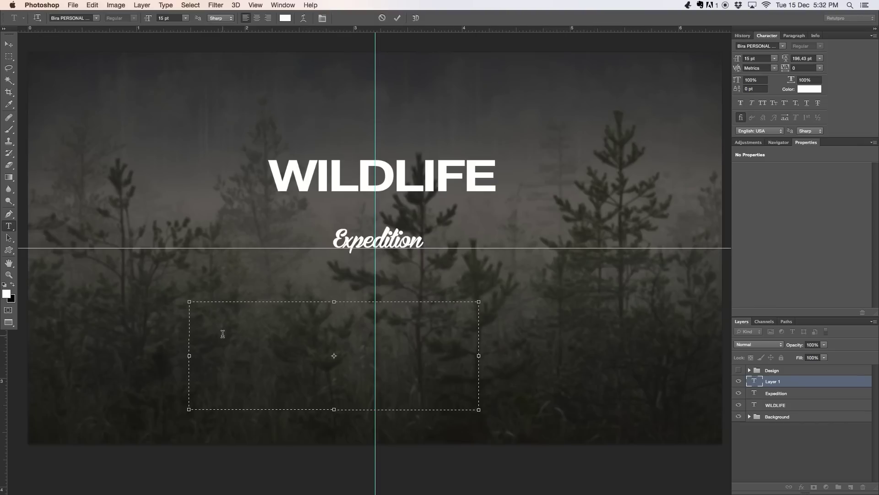
{"action": "left_click", "coordinate": [97, 18]}
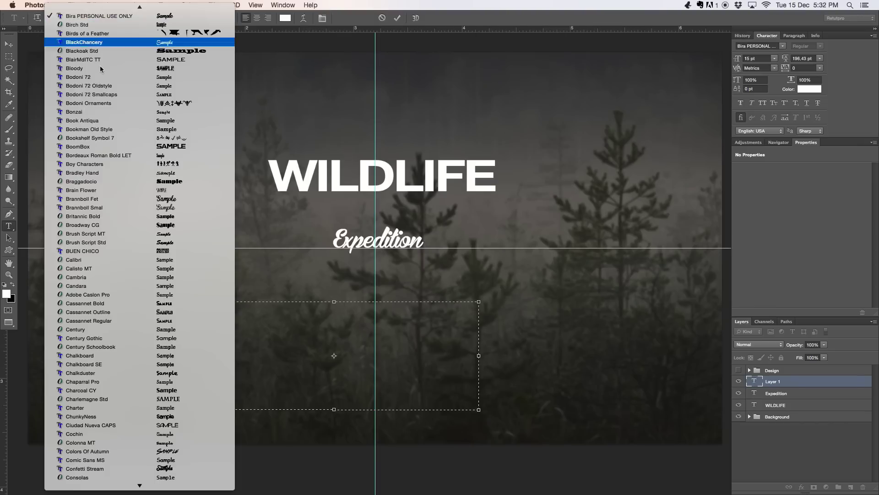
{"action": "scroll", "coordinate": [138, 458], "scroll_direction": "down", "scroll_amount": 20}
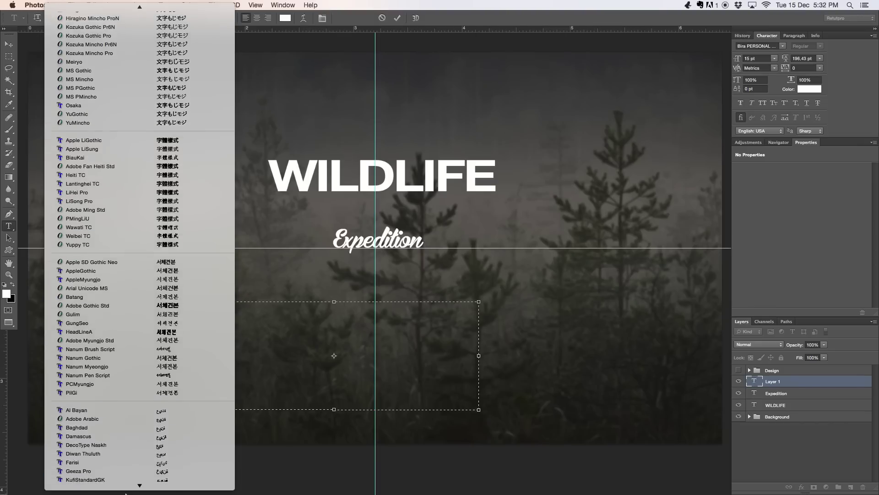
{"action": "scroll", "coordinate": [133, 3], "scroll_direction": "up", "scroll_amount": 20}
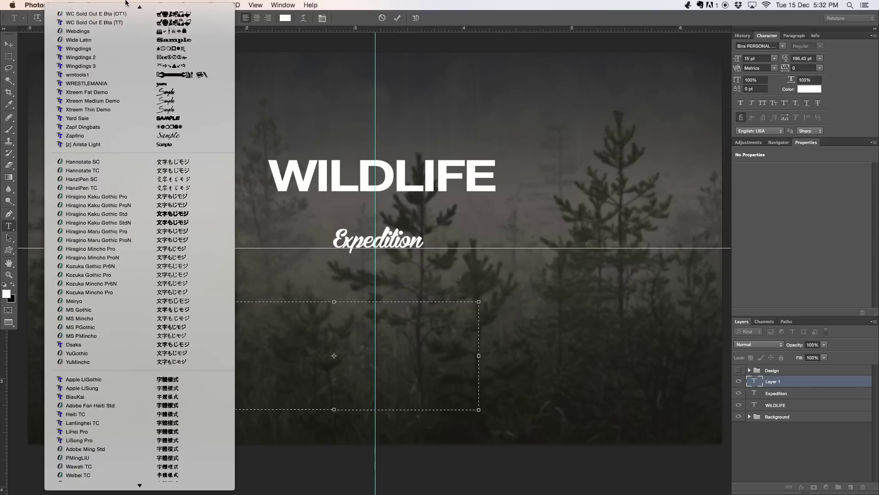
{"action": "scroll", "coordinate": [126, 2], "scroll_direction": "up", "scroll_amount": 15}
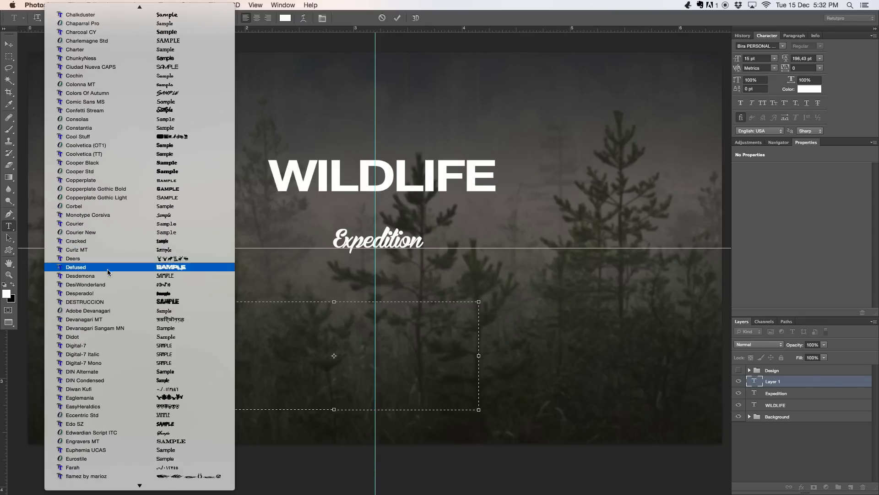
{"action": "left_click", "coordinate": [77, 260]}
{"action": "type", "text": "a"}
- Enlarge the deer glyph to 30 pt and move it under Expedition on the centre guide
{"action": "key", "text": "super+a"}
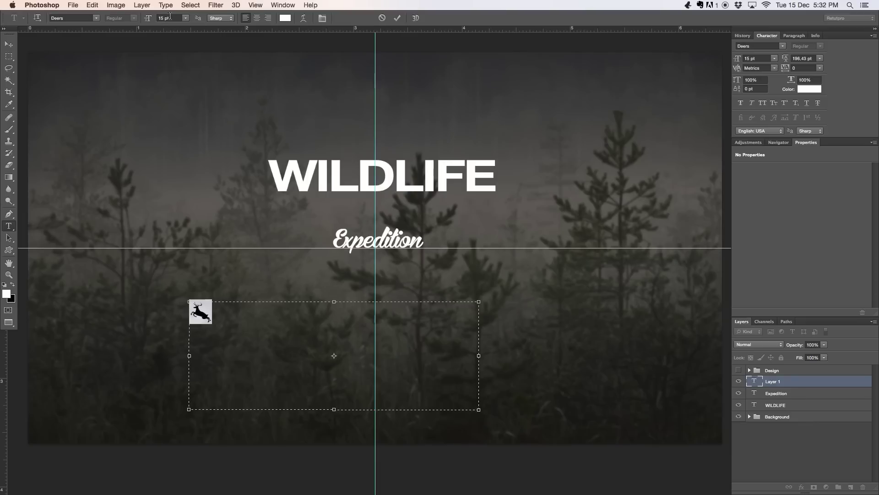
{"action": "left_click_drag", "start_coordinate": [151, 21], "coordinate": [157, 22]}
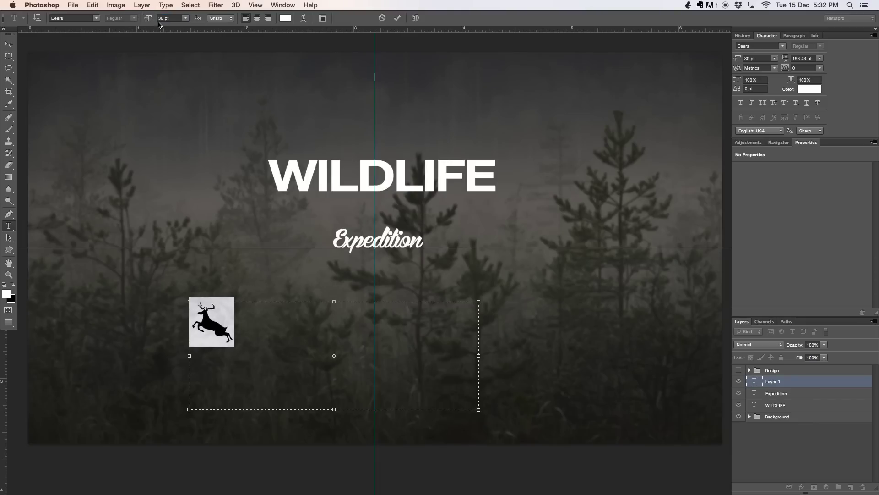
{"action": "left_click", "coordinate": [397, 18]}
{"action": "left_click", "coordinate": [9, 44]}
{"action": "left_click_drag", "start_coordinate": [231, 323], "coordinate": [372, 290]}
- Zoom in on the deer, zoom back out and recentre, then pick the Custom Shape Tool
{"action": "key", "text": "z"}
{"action": "left_click", "coordinate": [381, 290]}
{"action": "left_click", "coordinate": [380, 291]}
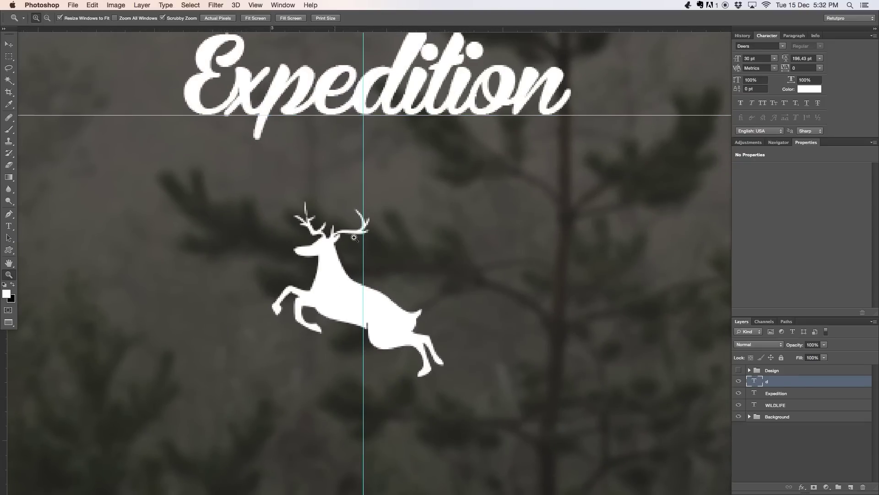
{"action": "left_click_drag", "start_coordinate": [350, 260], "coordinate": [423, 258]}
{"action": "left_click_drag", "start_coordinate": [369, 250], "coordinate": [386, 293]}
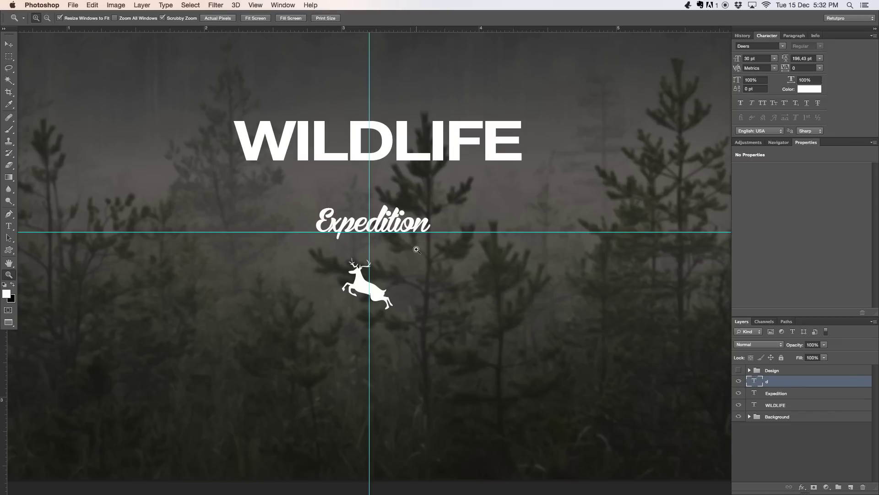
{"action": "left_click", "coordinate": [410, 260], "text": "alt"}
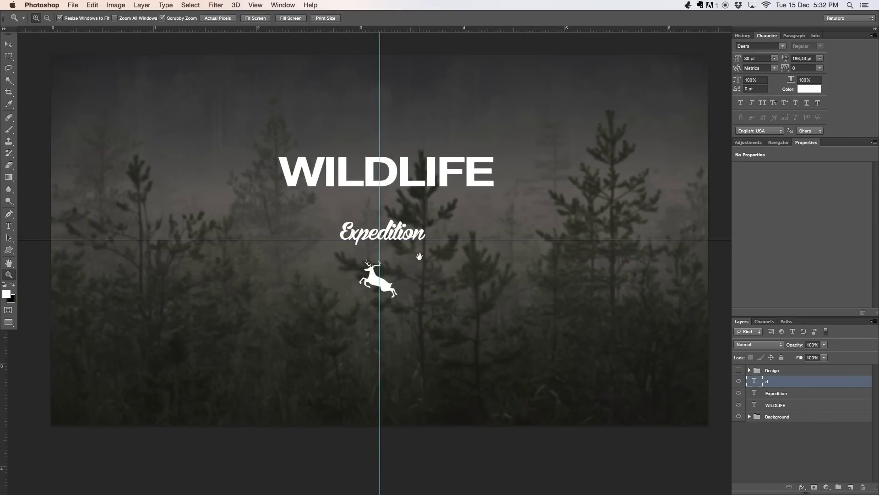
{"action": "left_click_drag", "start_coordinate": [421, 255], "coordinate": [418, 262]}
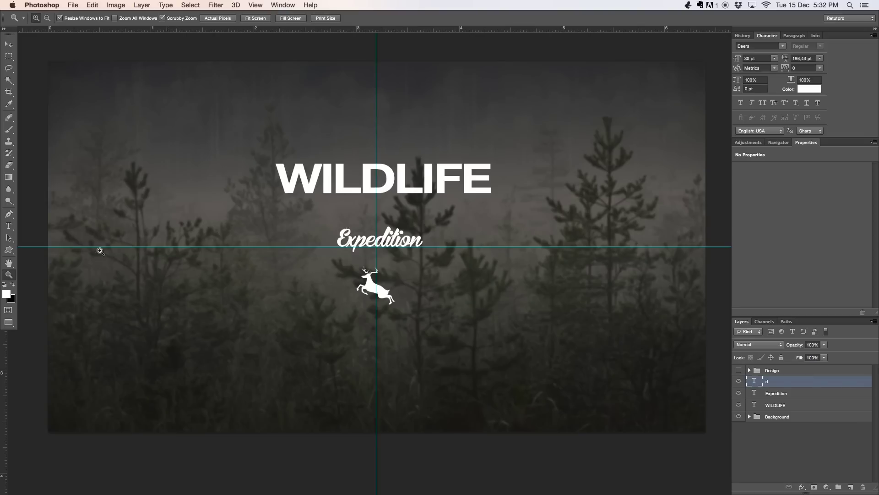
{"action": "left_click", "coordinate": [8, 252]}
{"action": "left_click_drag", "start_coordinate": [10, 251], "coordinate": [44, 290]}
- Draw a large triangle preset shape over the title, white with a 3 pt black stroke
{"action": "left_click", "coordinate": [348, 19]}
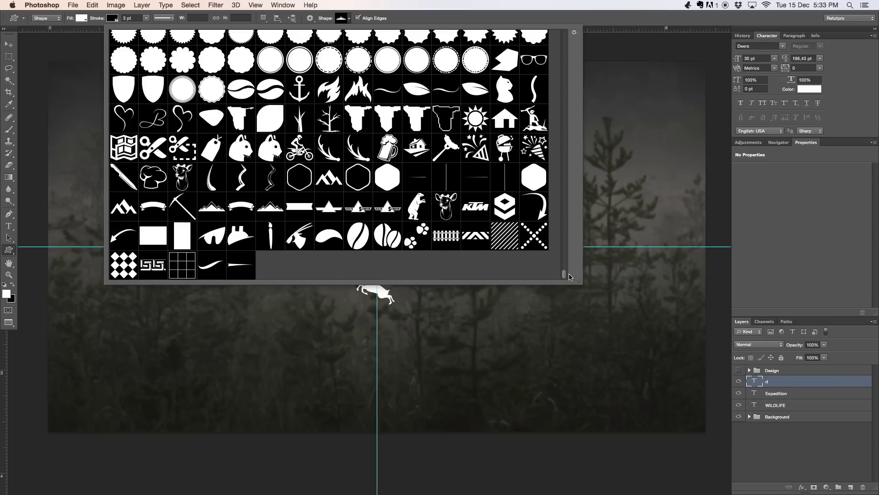
{"action": "left_click_drag", "start_coordinate": [566, 274], "coordinate": [564, 193]}
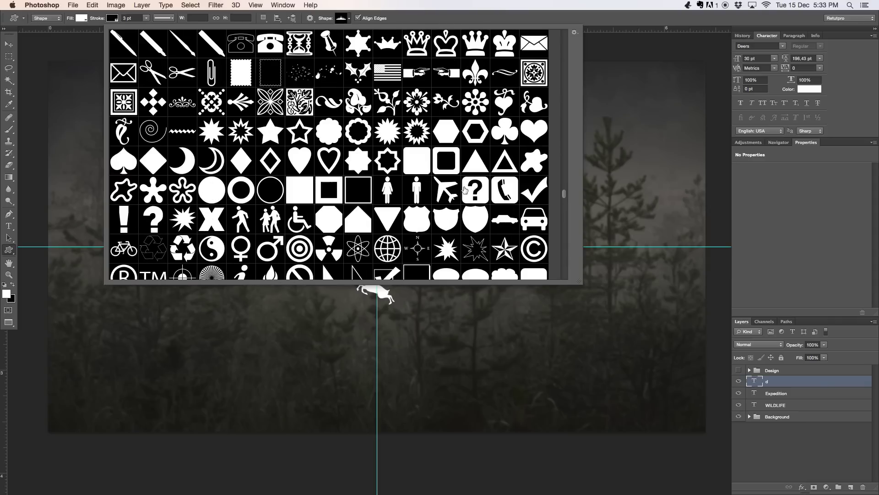
{"action": "double_click", "coordinate": [475, 165]}
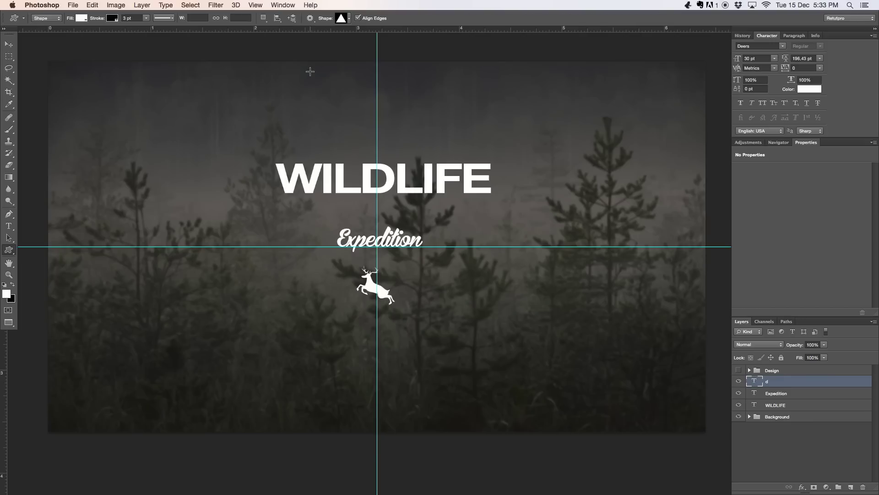
{"action": "left_click_drag", "start_coordinate": [241, 107], "coordinate": [612, 358]}
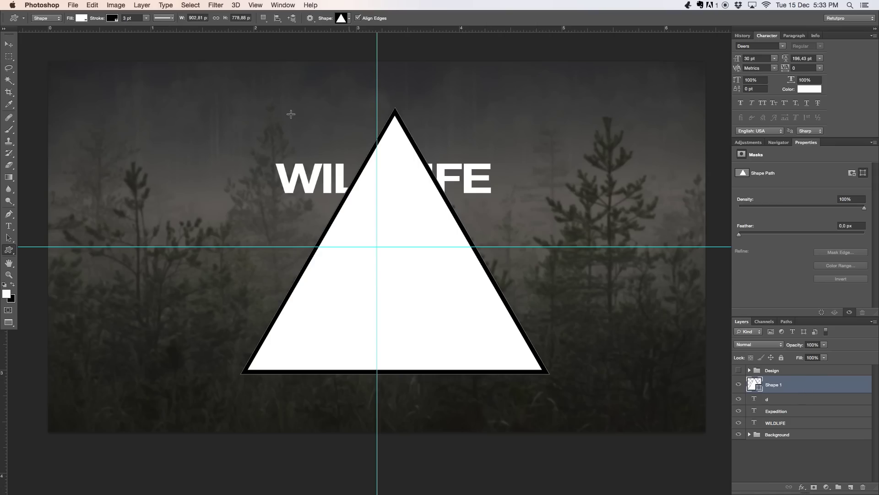
- Remove the triangle's fill and give it a white 6.05 pt outline
{"action": "left_click", "coordinate": [113, 19]}
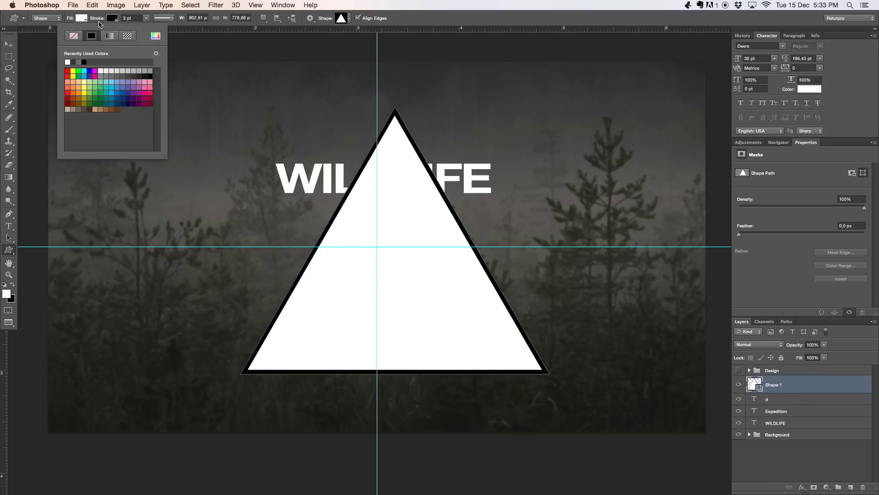
{"action": "left_click", "coordinate": [73, 36]}
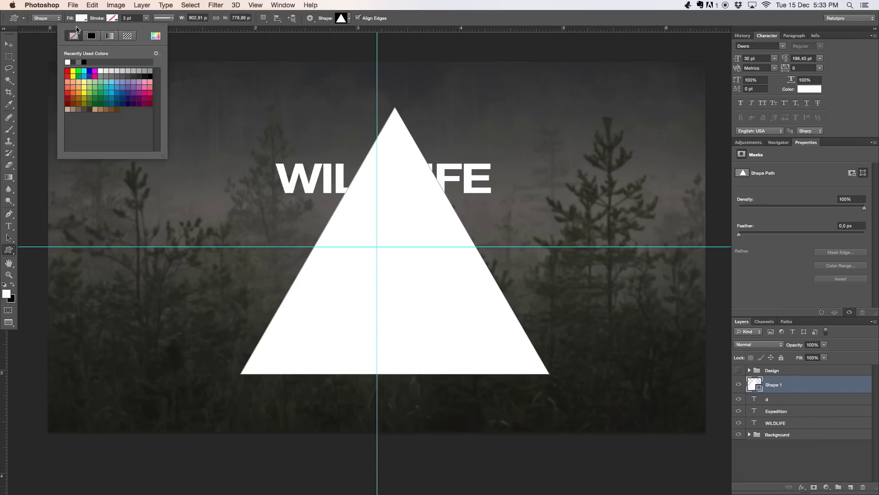
{"action": "left_click", "coordinate": [80, 19]}
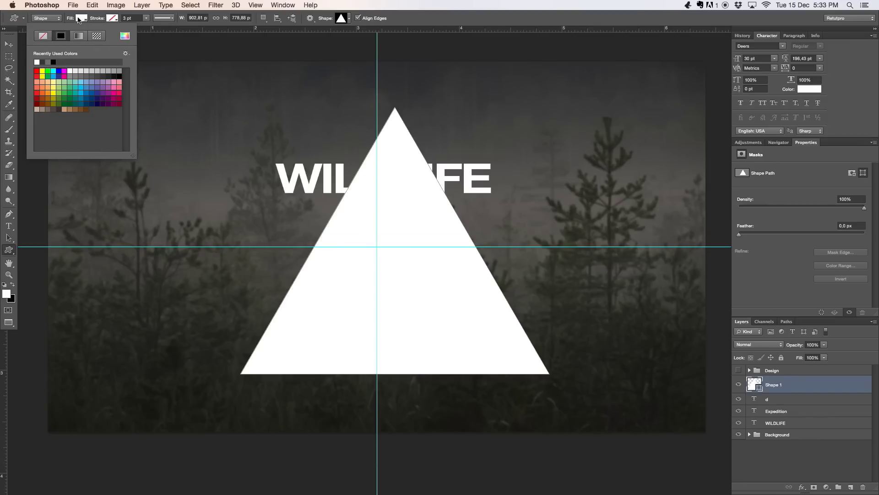
{"action": "left_click", "coordinate": [43, 36]}
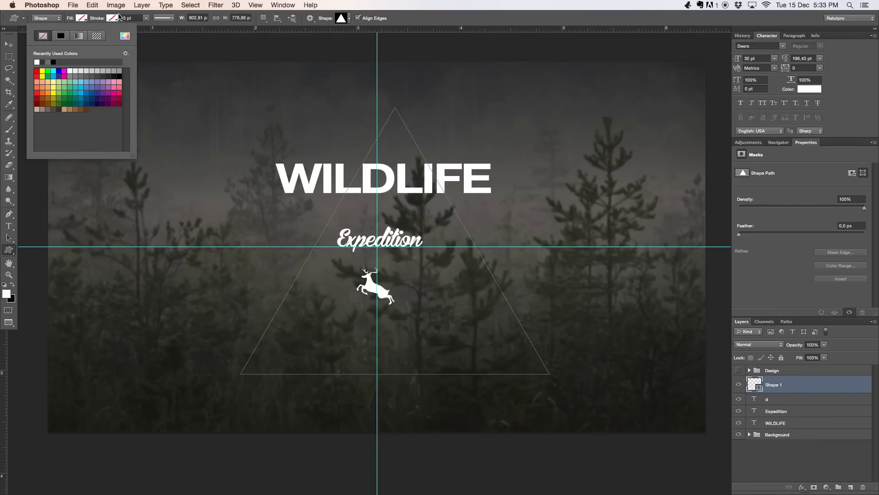
{"action": "left_click", "coordinate": [114, 18]}
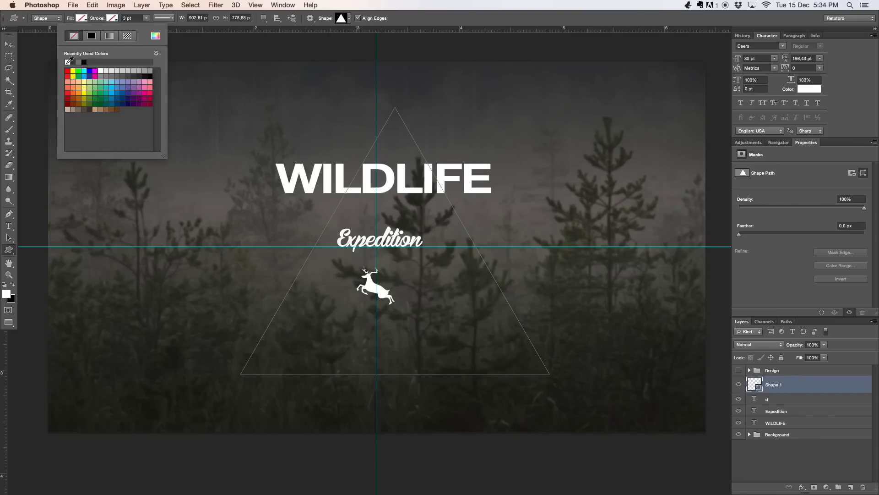
{"action": "left_click", "coordinate": [69, 61]}
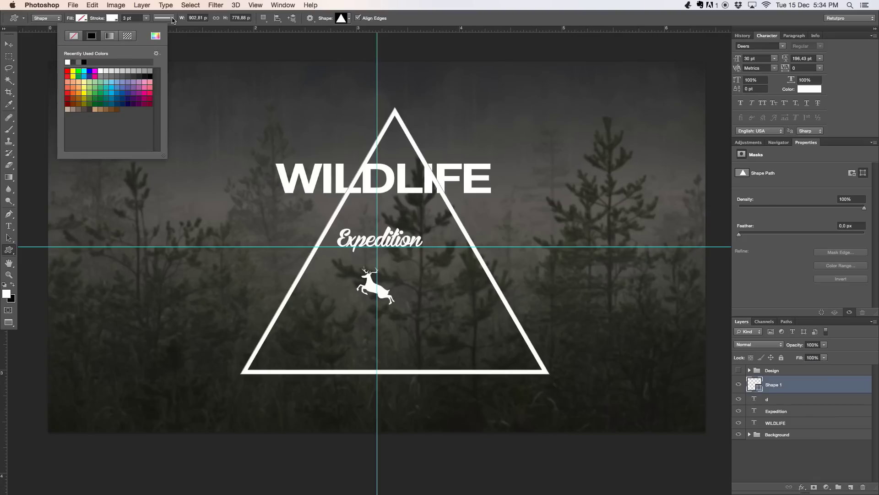
{"action": "left_click", "coordinate": [146, 19]}
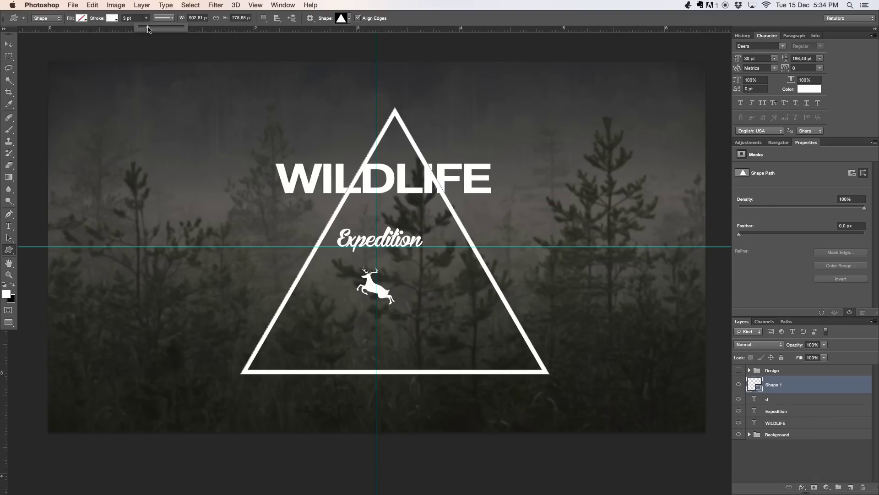
{"action": "left_click_drag", "start_coordinate": [147, 29], "coordinate": [150, 29]}
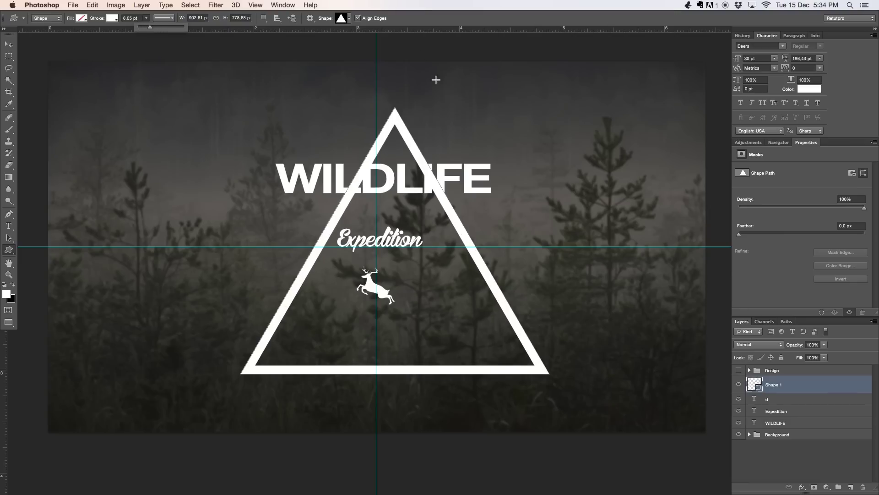
{"action": "left_click", "coordinate": [9, 44]}
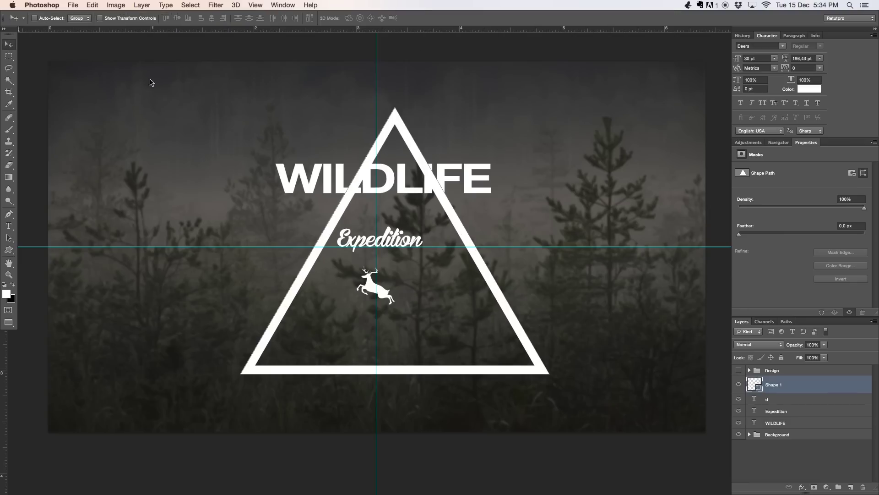
- Flip the triangle vertically and move the inverted triangle down around the title and deer
{"action": "left_click_drag", "start_coordinate": [434, 143], "coordinate": [430, 137]}
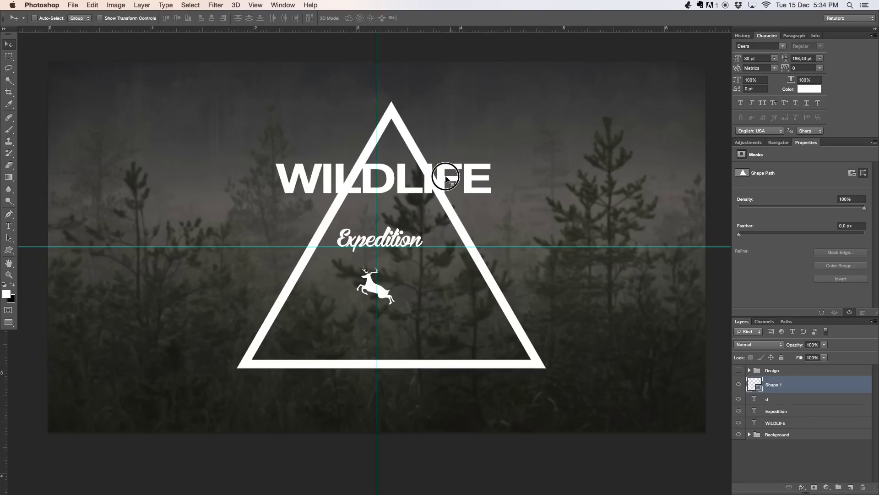
{"action": "left_click_drag", "start_coordinate": [455, 182], "coordinate": [449, 167]}
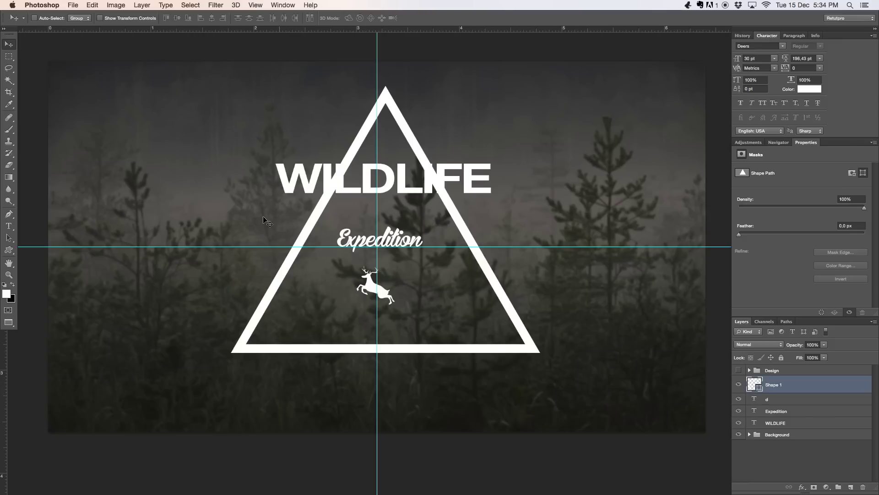
{"action": "left_click", "coordinate": [119, 5]}
{"action": "mouse_move", "coordinate": [93, 5]}
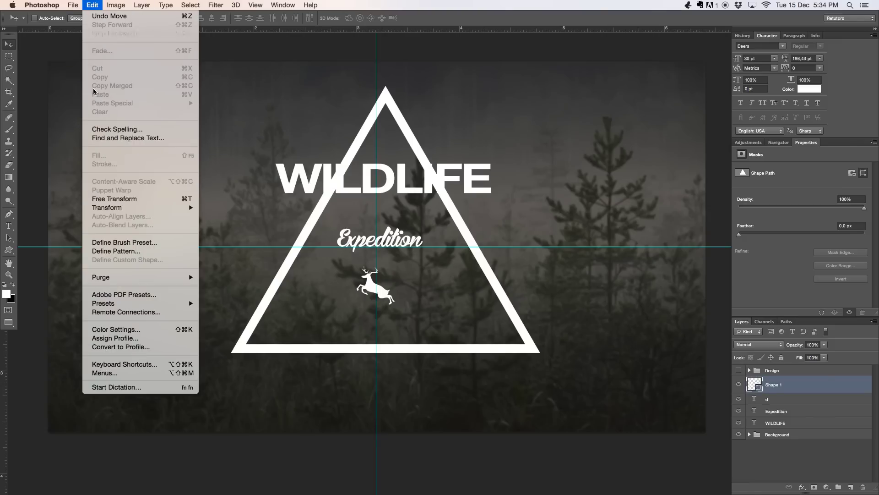
{"action": "mouse_move", "coordinate": [137, 208]}
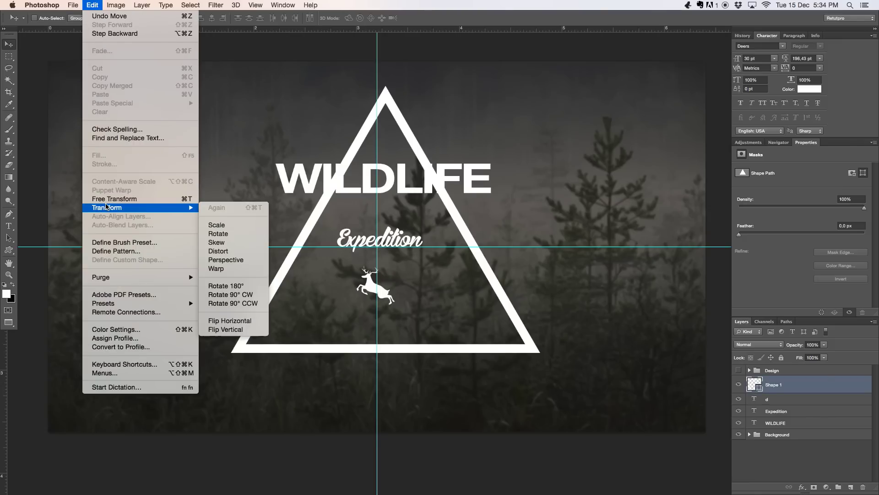
{"action": "left_click", "coordinate": [245, 329]}
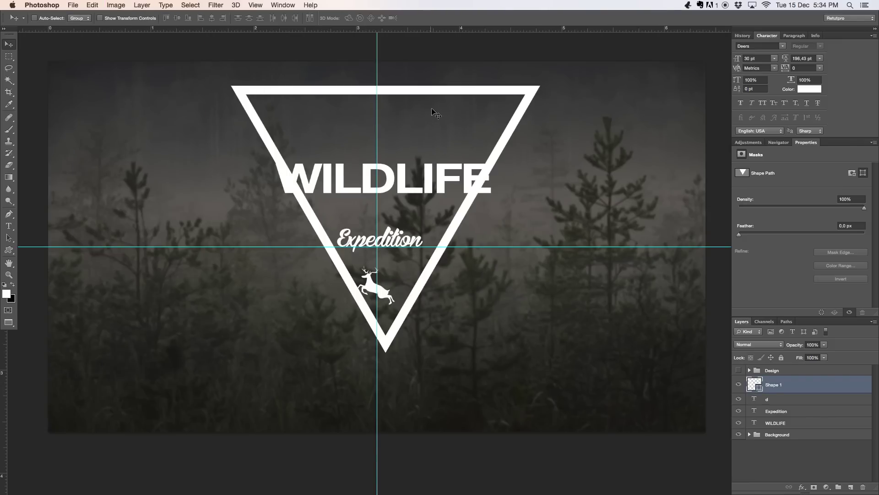
{"action": "left_click_drag", "start_coordinate": [432, 95], "coordinate": [440, 122]}
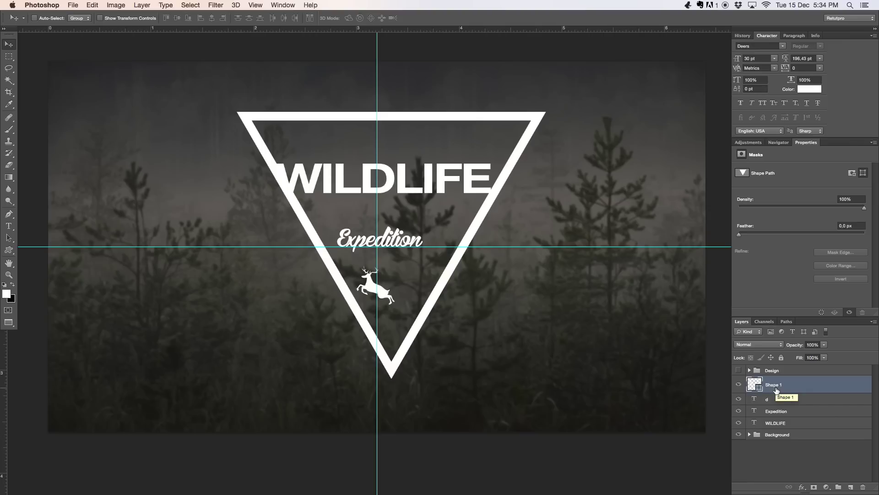
- Free Transform the triangle narrower and shorter, then nudge it down about 10 px
{"action": "key", "text": "ctrl+t"}
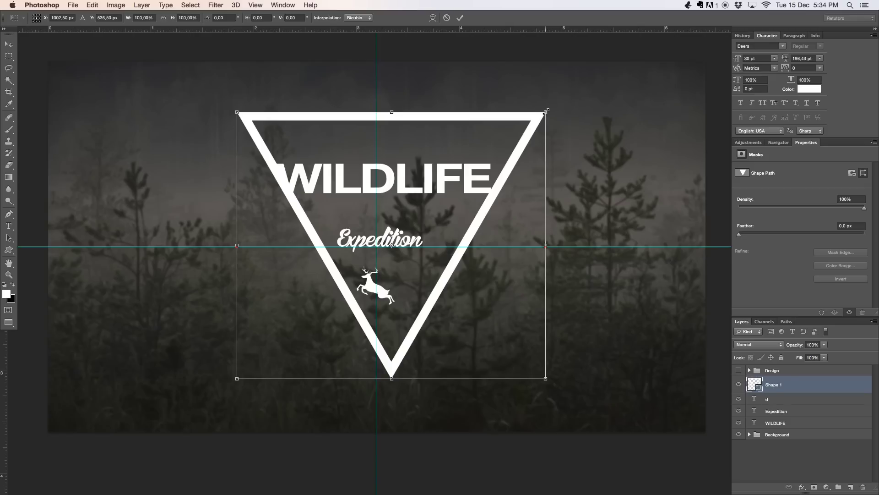
{"action": "left_click_drag", "start_coordinate": [545, 112], "coordinate": [529, 125]}
{"action": "key", "text": "super+z"}
{"action": "left_click_drag", "start_coordinate": [444, 198], "coordinate": [433, 196]}
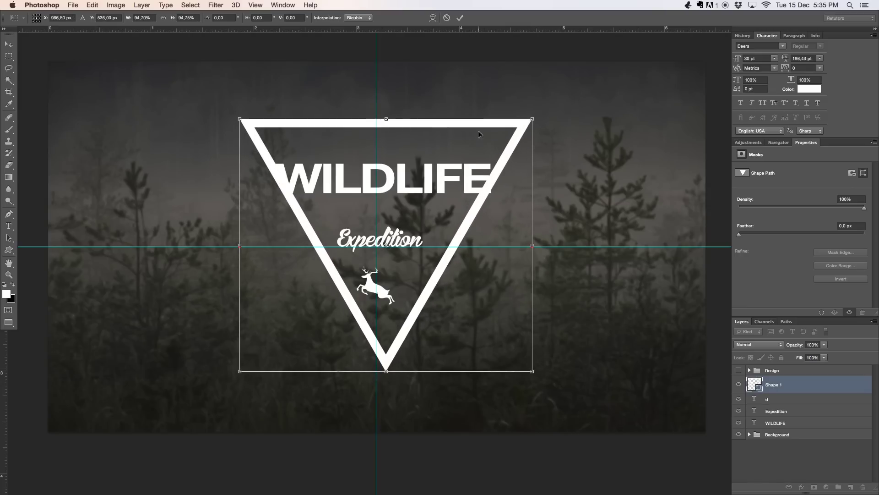
{"action": "left_click_drag", "start_coordinate": [480, 131], "coordinate": [481, 131]}
{"action": "left_click_drag", "start_coordinate": [529, 112], "coordinate": [522, 114]}
{"action": "left_click_drag", "start_coordinate": [480, 173], "coordinate": [481, 172]}
{"action": "mouse_move", "coordinate": [523, 236]}
{"action": "left_mouse_down"}
{"action": "mouse_move", "coordinate": [479, 222]}
{"action": "mouse_move", "coordinate": [520, 234]}
{"action": "left_mouse_up"}
{"action": "left_click", "coordinate": [461, 21]}
{"action": "left_click_drag", "start_coordinate": [452, 170], "coordinate": [453, 175]}
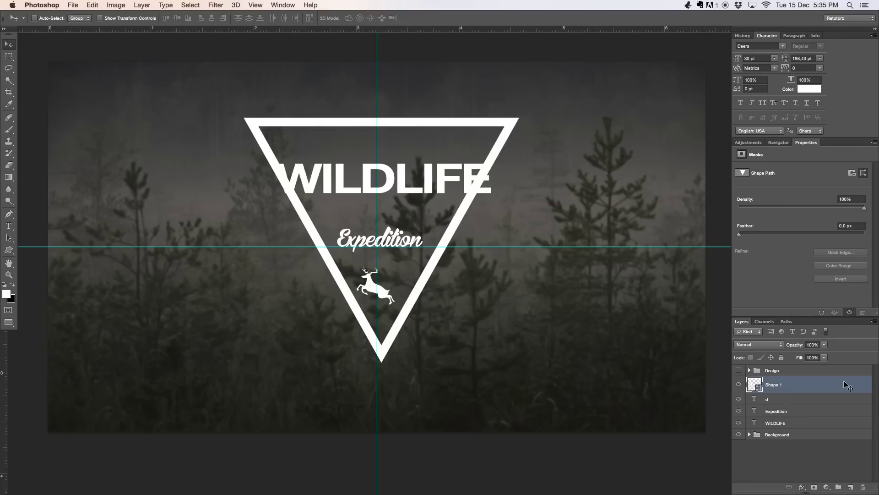
- Duplicate Shape 1 as a hidden layer T2 below Background, then reselect Shape 1
{"action": "key", "text": "super+j"}
{"action": "double_click", "coordinate": [788, 385]}
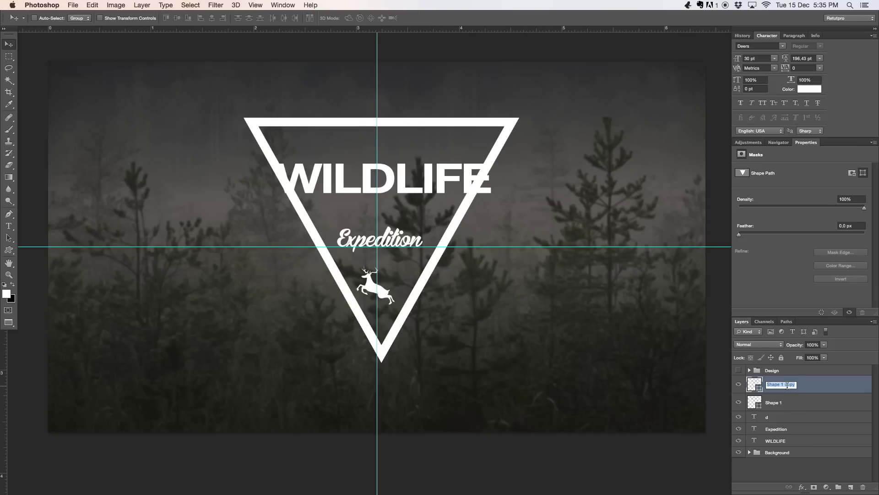
{"action": "type", "text": "T2"}
{"action": "key", "text": "Return"}
{"action": "left_click_drag", "start_coordinate": [789, 393], "coordinate": [782, 464]}
{"action": "left_click", "coordinate": [738, 450]}
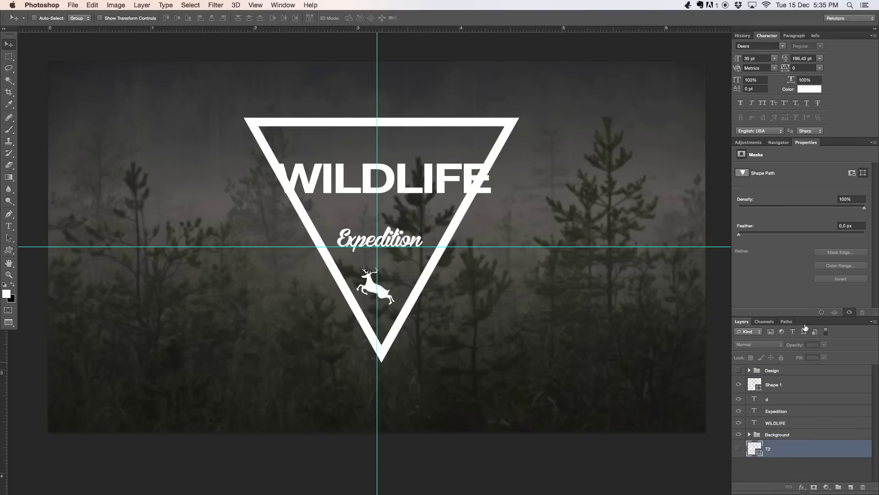
{"action": "left_click", "coordinate": [790, 383]}
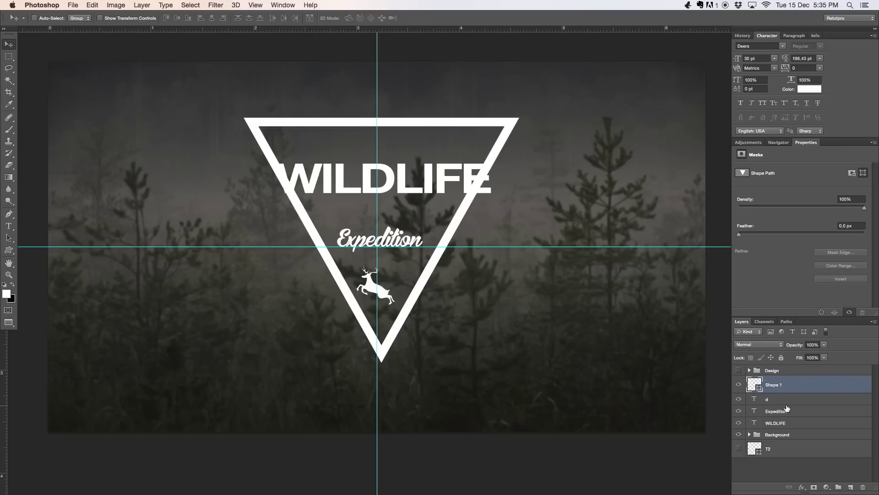
- Move the Expedition and deer layers up together, then nudge the deer up and right
{"action": "left_click", "coordinate": [767, 401]}
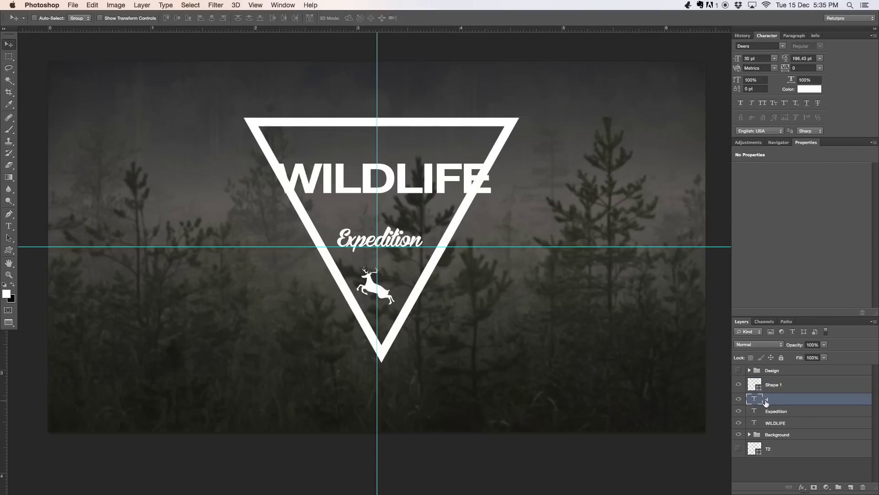
{"action": "left_click", "coordinate": [786, 412], "text": "shift"}
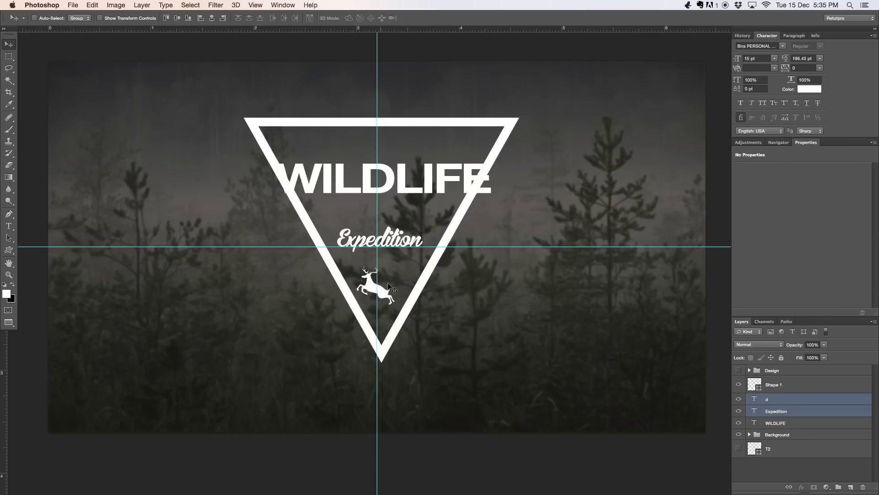
{"action": "left_click_drag", "start_coordinate": [391, 283], "coordinate": [389, 265]}
{"action": "key", "text": "Right"}
{"action": "key", "text": "Right"}
{"action": "key", "text": "Right"}
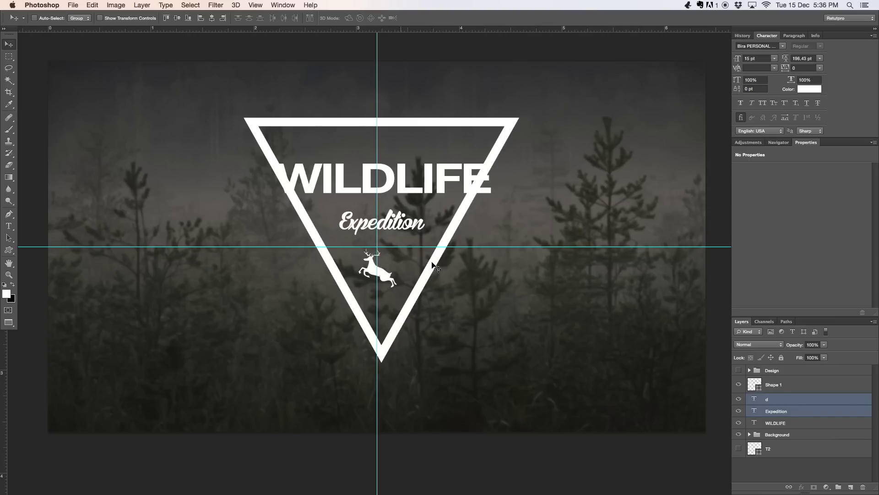
{"action": "left_click", "coordinate": [799, 398]}
{"action": "key", "text": "Up"}
{"action": "key", "text": "Up"}
{"action": "key", "text": "Up"}
{"action": "key", "text": "Up"}
{"action": "key", "text": "Up"}
{"action": "key", "text": "Up"}
{"action": "key", "text": "Up"}
{"action": "key", "text": "Right"}
{"action": "key", "text": "Right"}
{"action": "key", "text": "Right"}
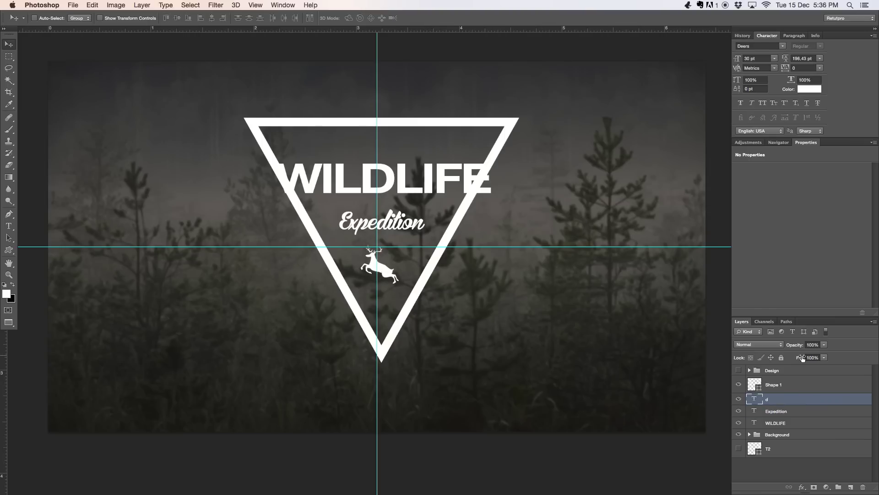
- Rasterize the Shape 1 triangle layer
{"action": "left_click", "coordinate": [801, 387]}
{"action": "right_click", "coordinate": [792, 386]}
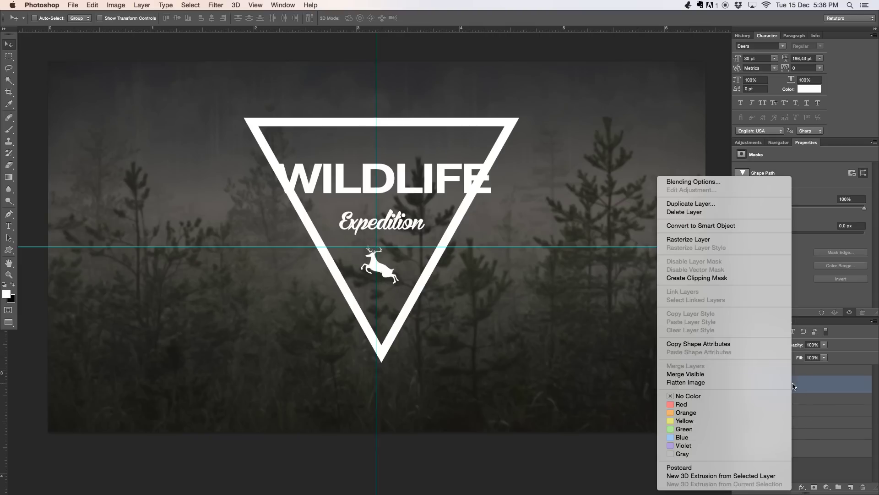
{"action": "left_click", "coordinate": [691, 239]}
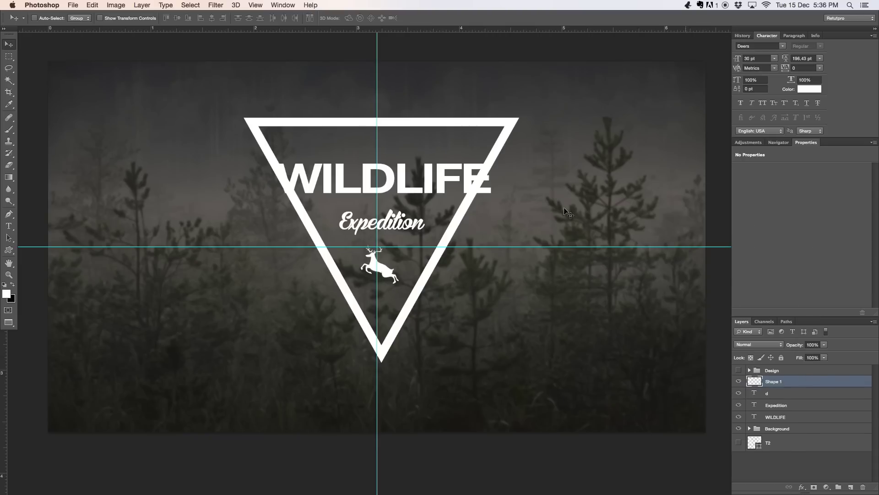
- Delete the triangle lines inside a rectangular selection around WILDLIFE, then deselect
{"action": "left_click", "coordinate": [9, 56]}
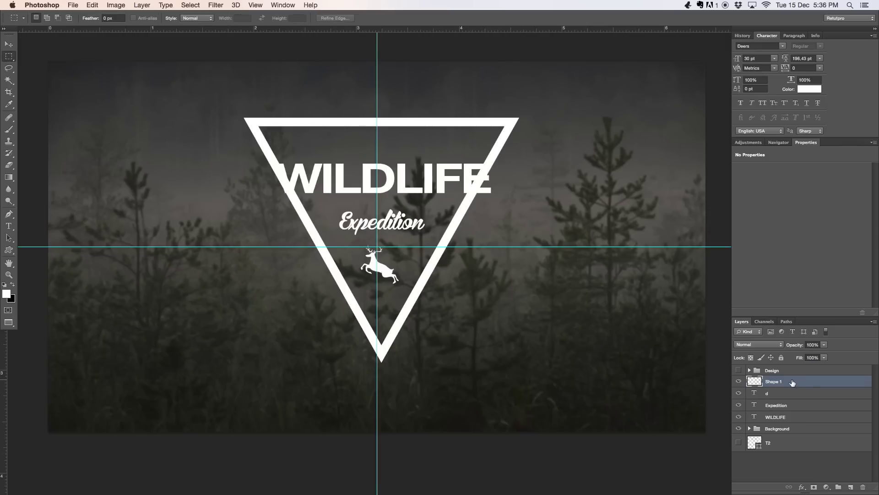
{"action": "right_click", "coordinate": [9, 56]}
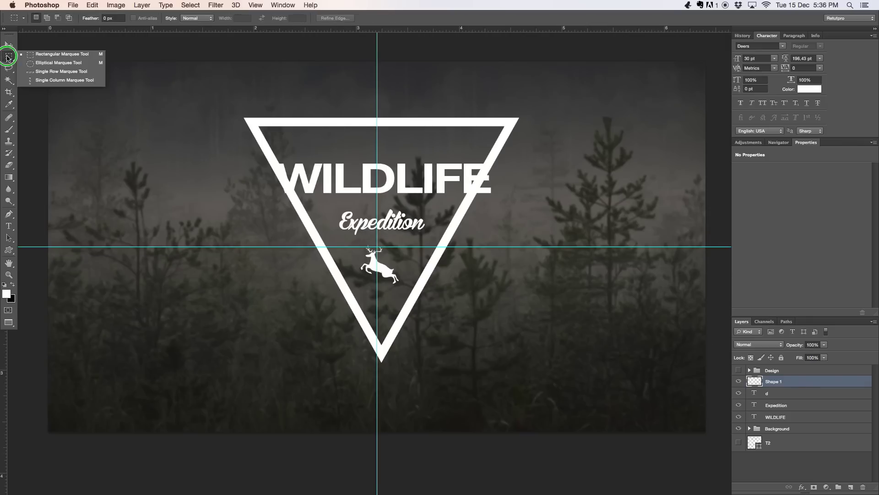
{"action": "left_click", "coordinate": [31, 56]}
{"action": "left_click_drag", "start_coordinate": [257, 157], "coordinate": [501, 193]}
{"action": "key", "text": "Delete"}
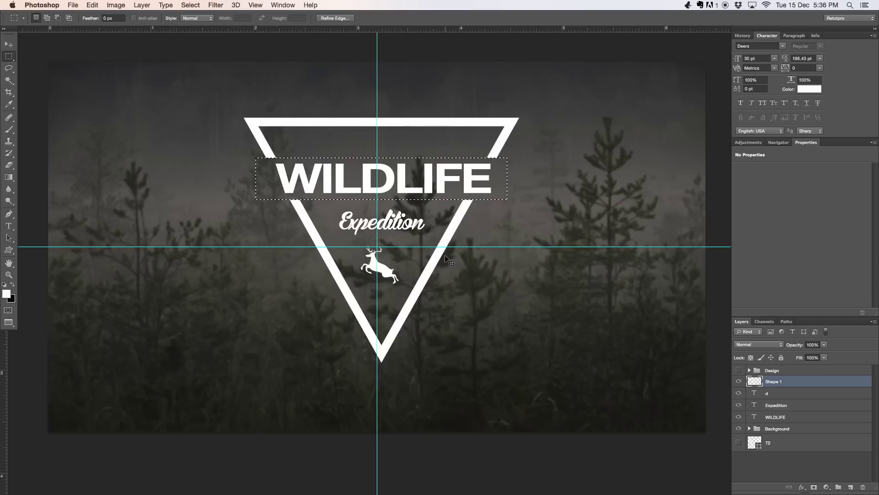
{"action": "key", "text": "super+d"}
- Scale the Shape 1 triangle frame to about 99% width and 96.8% height
{"action": "key", "text": "z"}
{"action": "left_click", "coordinate": [412, 168], "text": "alt"}
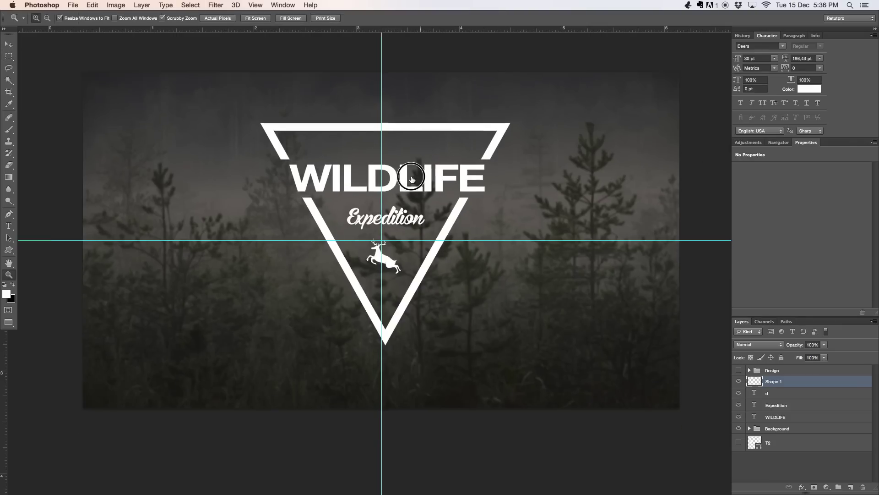
{"action": "scroll", "coordinate": [453, 184], "scroll_direction": "up", "scroll_amount": 2}
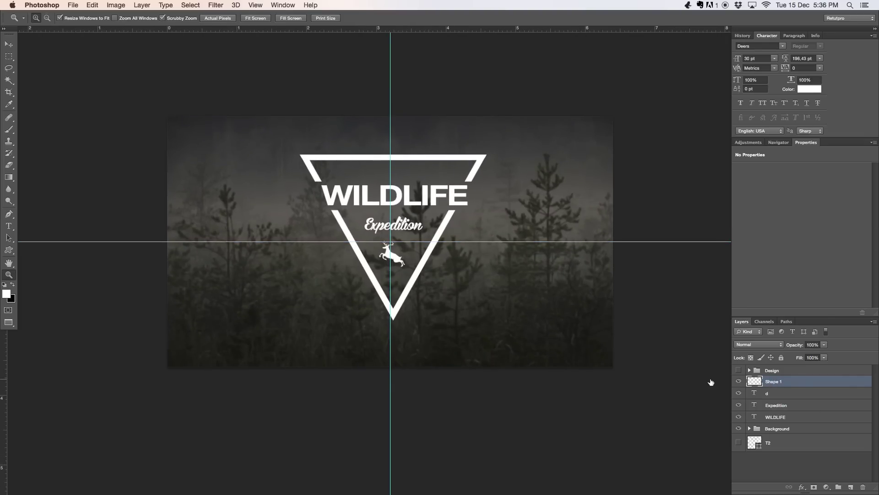
{"action": "key", "text": "super+t"}
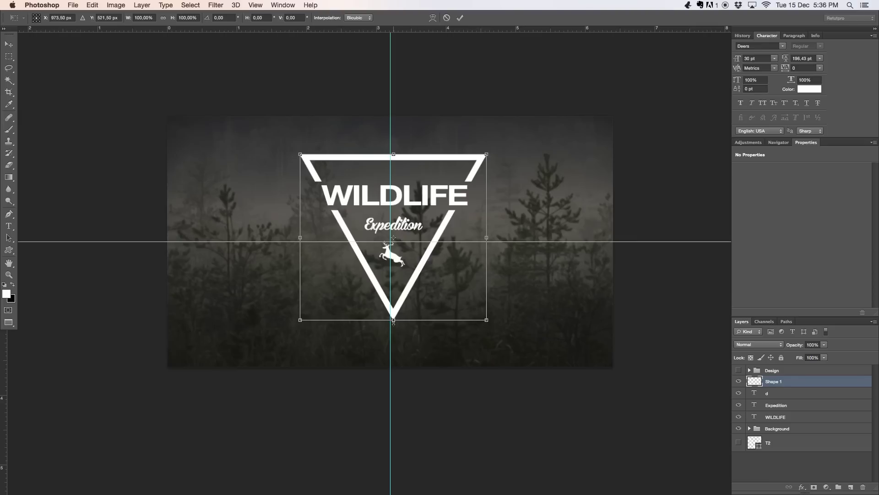
{"action": "left_click_drag", "start_coordinate": [393, 320], "coordinate": [393, 314]}
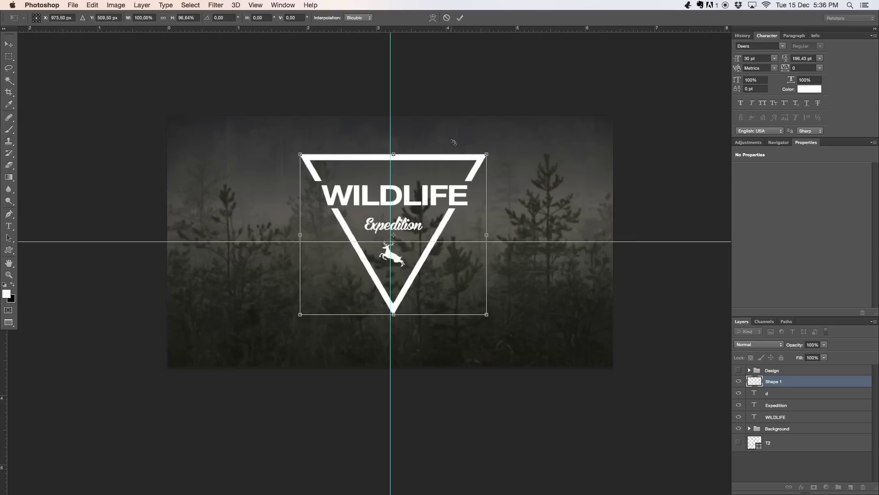
{"action": "left_click_drag", "start_coordinate": [488, 229], "coordinate": [445, 214]}
{"action": "left_click", "coordinate": [459, 17]}
{"action": "key", "text": "v"}
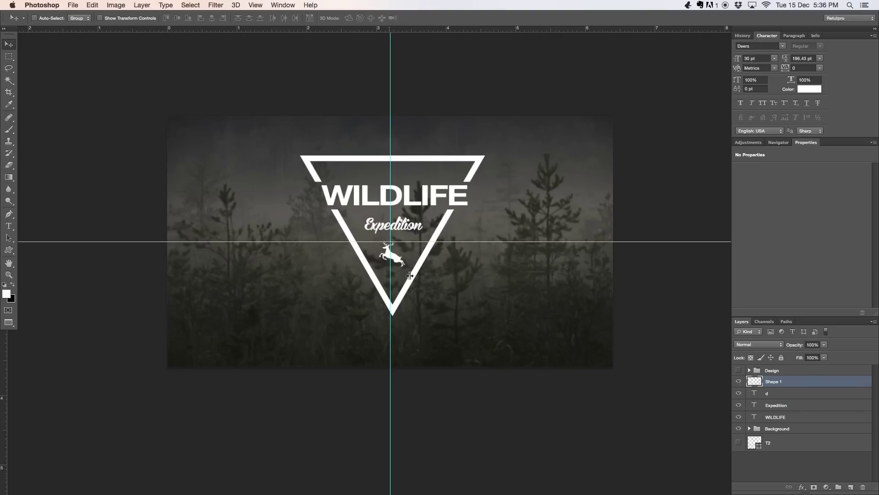
- Select the mountain-range preset as the Custom Shape tool's shape
{"action": "left_click", "coordinate": [10, 250]}
{"action": "right_click", "coordinate": [12, 250]}
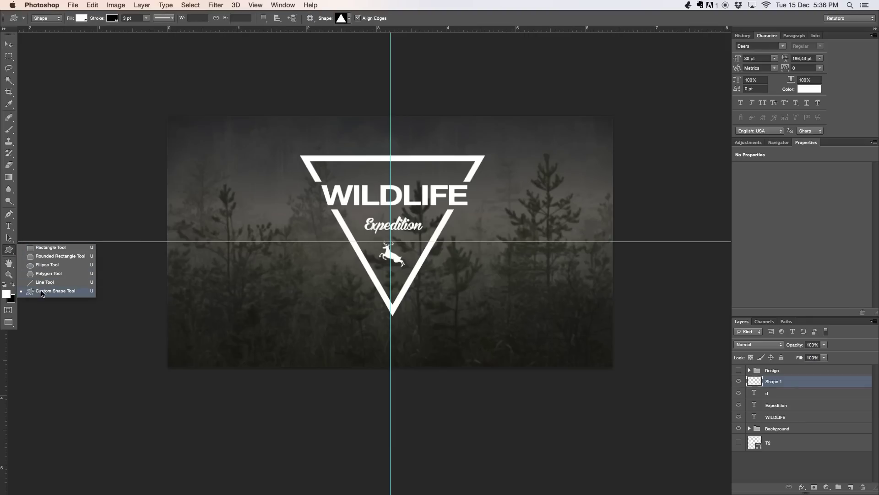
{"action": "left_click", "coordinate": [42, 292]}
{"action": "left_click", "coordinate": [349, 19]}
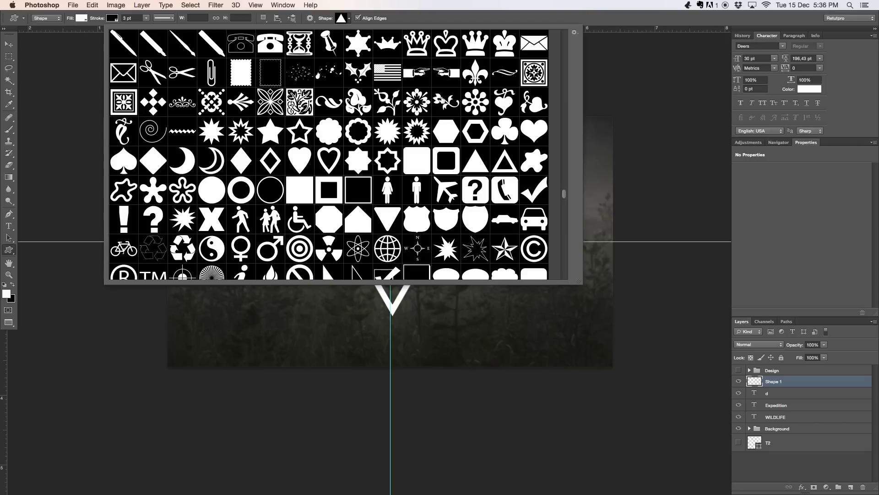
{"action": "scroll", "coordinate": [571, 207], "scroll_direction": "down", "scroll_amount": 15}
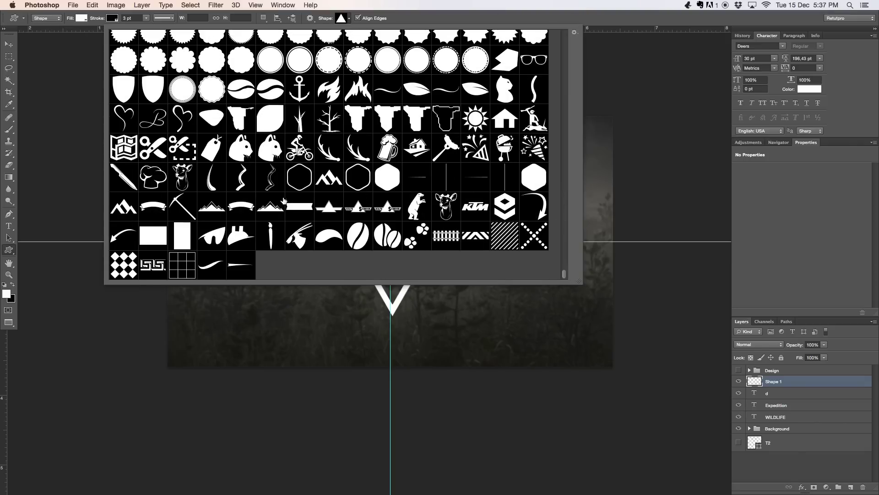
{"action": "left_click", "coordinate": [271, 207]}
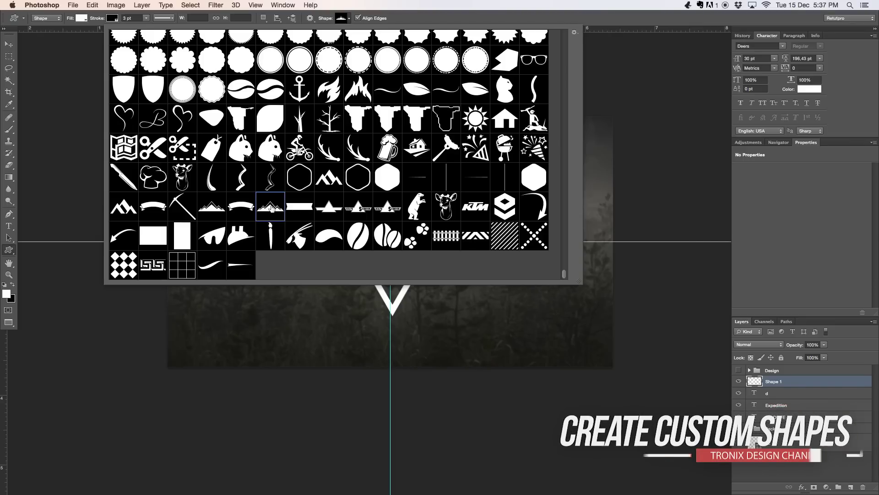
{"action": "double_click", "coordinate": [275, 206]}
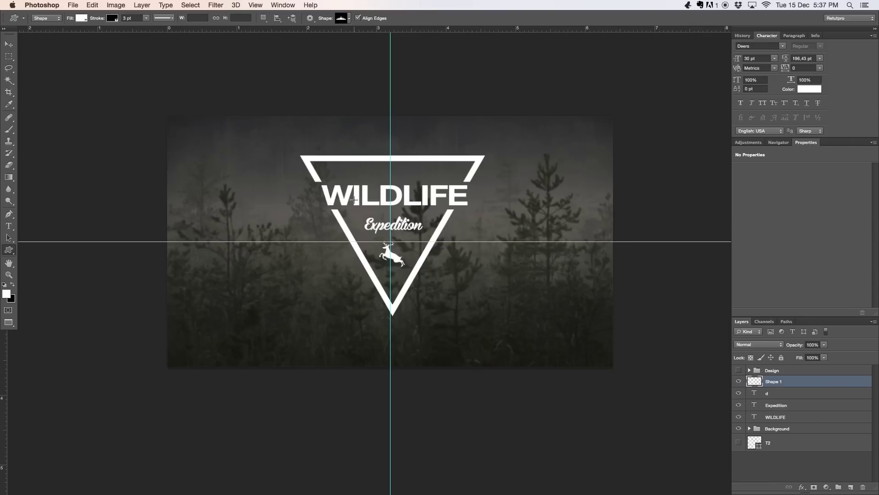
- Draw the mountain shape above WILDLIFE and set its stroke to No Color
{"action": "key", "text": "z"}
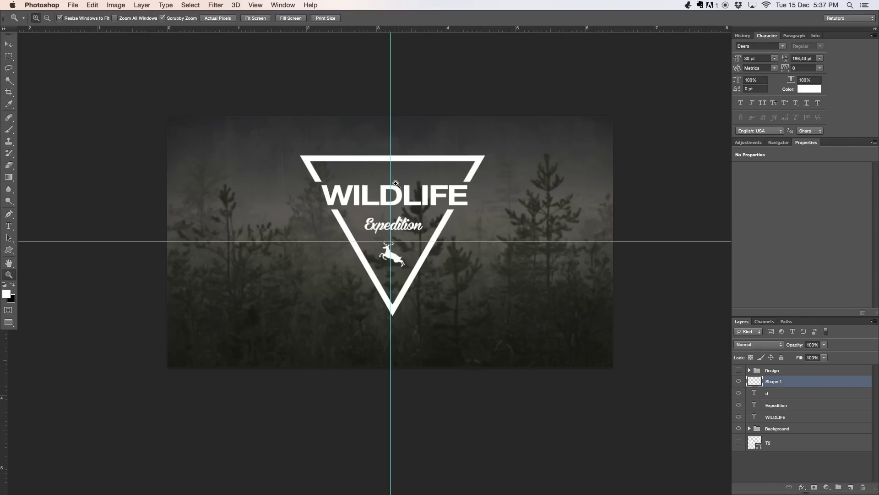
{"action": "left_click", "coordinate": [411, 181]}
{"action": "left_click", "coordinate": [411, 181]}
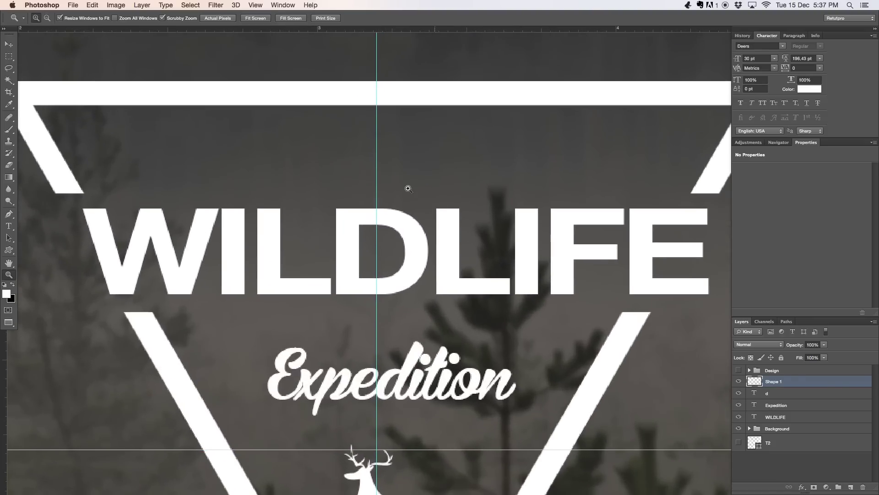
{"action": "key", "text": "u"}
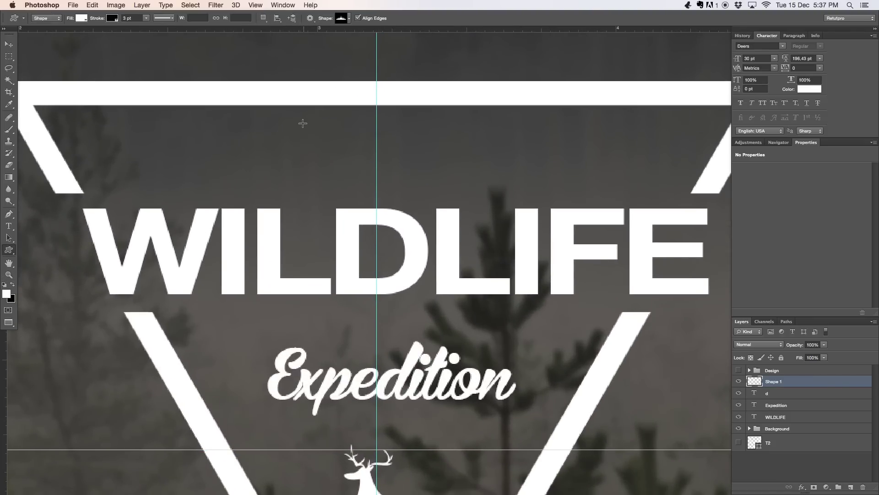
{"action": "left_click_drag", "start_coordinate": [301, 124], "coordinate": [445, 173]}
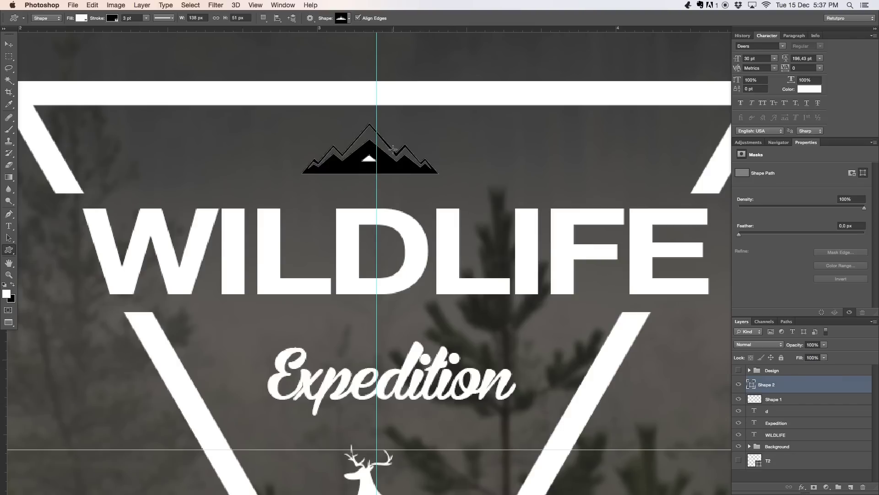
{"action": "left_click", "coordinate": [81, 20]}
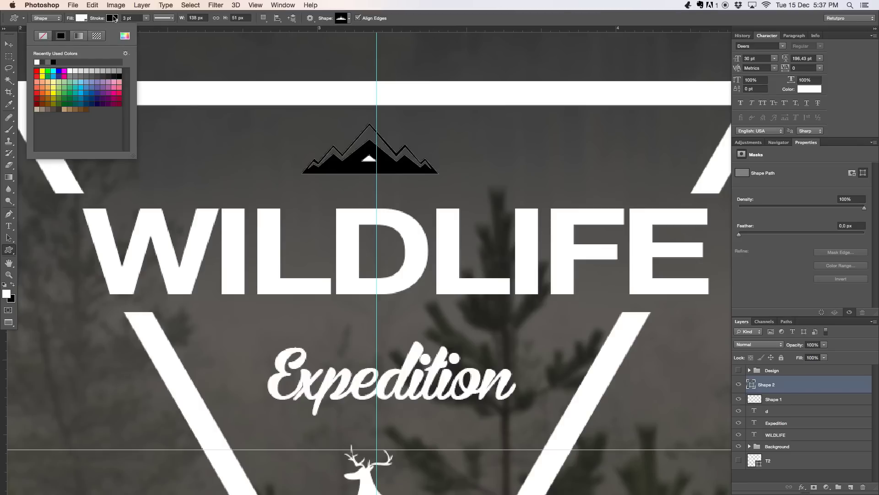
{"action": "left_click", "coordinate": [114, 19]}
{"action": "left_click", "coordinate": [76, 37]}
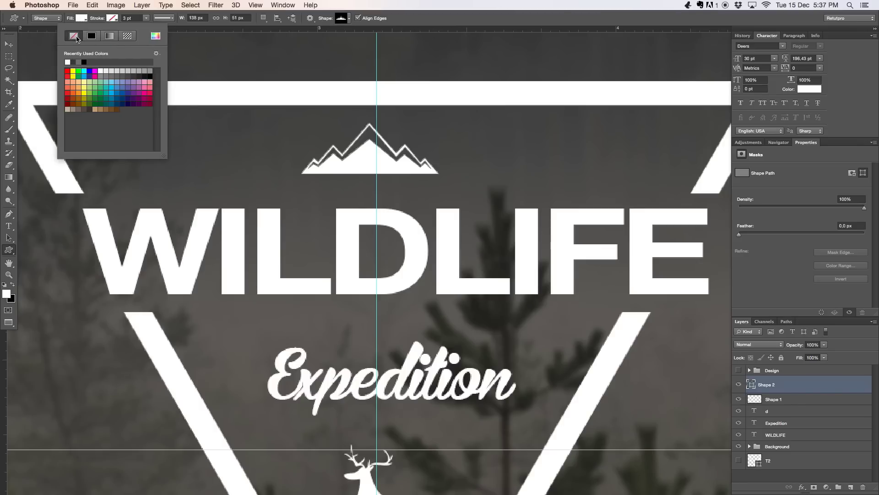
{"action": "left_click", "coordinate": [441, 18]}
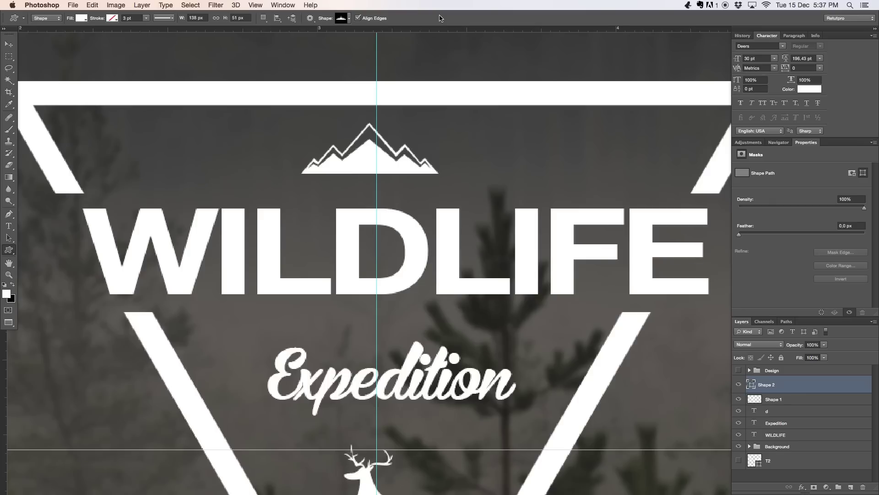
- Centre the mountain icon on the vertical guide, nudging it into place
{"action": "key", "text": "v"}
{"action": "mouse_move", "coordinate": [394, 156]}
{"action": "left_mouse_down"}
{"action": "mouse_move", "coordinate": [401, 160]}
{"action": "mouse_move", "coordinate": [386, 143]}
{"action": "left_mouse_up"}
{"action": "key", "text": "Right"}
{"action": "key", "text": "Right"}
{"action": "key", "text": "Down"}
{"action": "key", "text": "Down"}
{"action": "key", "text": "z"}
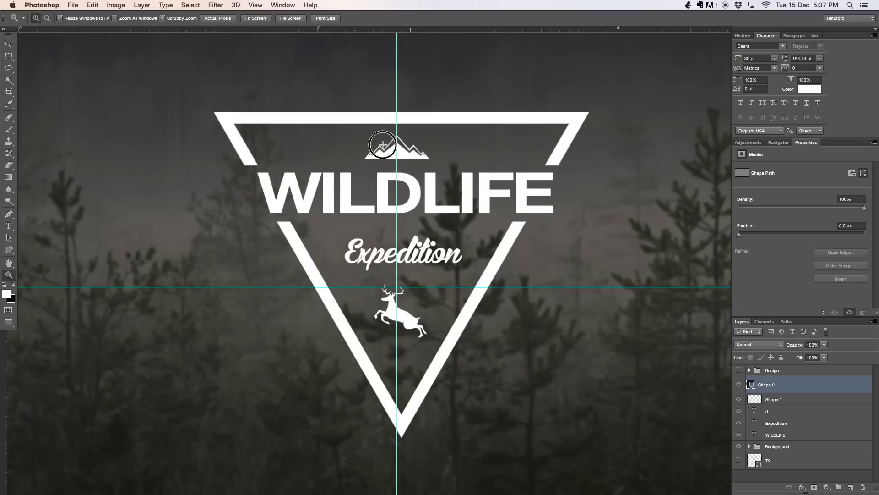
{"action": "left_click_drag", "start_coordinate": [382, 145], "coordinate": [445, 138]}
- Create a SINCE text box at the triangle's top-left in Helvetica Neue
{"action": "left_click", "coordinate": [9, 226]}
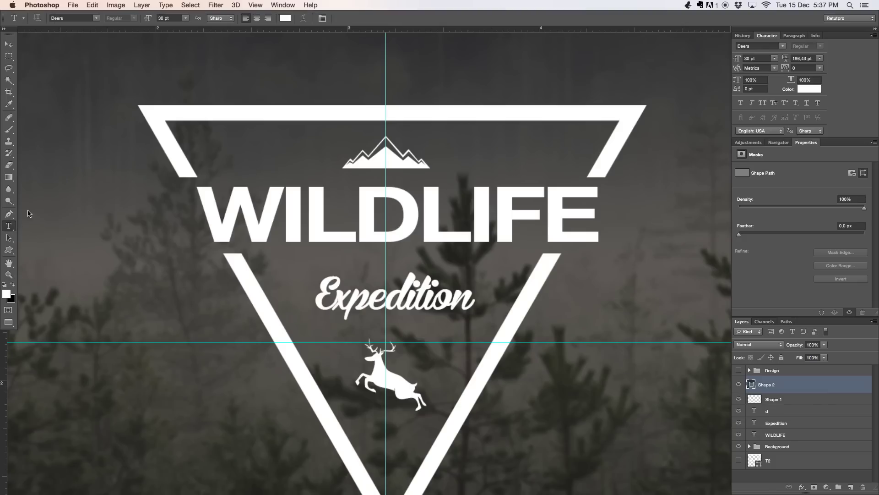
{"action": "left_click_drag", "start_coordinate": [220, 163], "coordinate": [323, 167]}
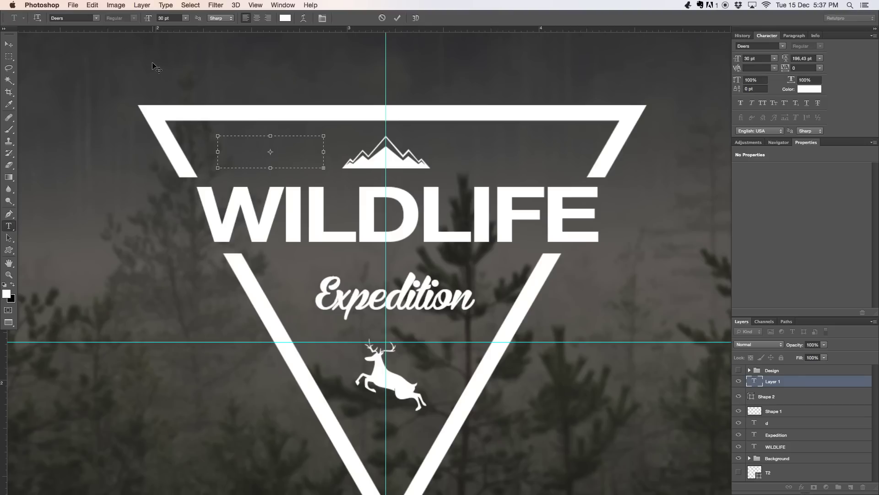
{"action": "left_click", "coordinate": [95, 19]}
{"action": "scroll", "coordinate": [120, 27], "scroll_direction": "up", "scroll_amount": 5}
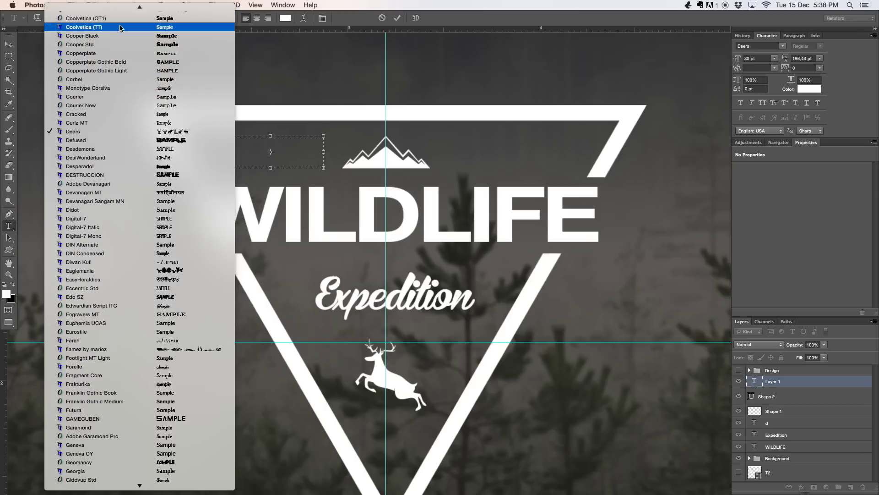
{"action": "scroll", "coordinate": [118, 41], "scroll_direction": "up", "scroll_amount": 5}
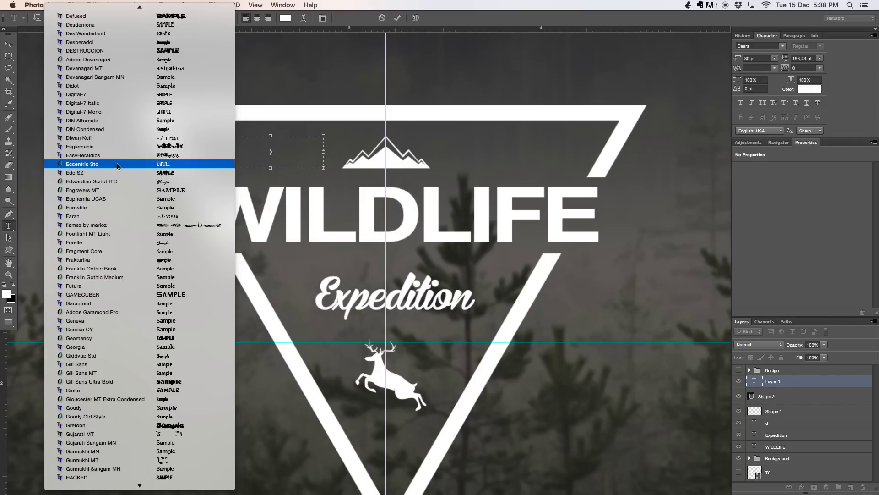
{"action": "mouse_move", "coordinate": [110, 490]}
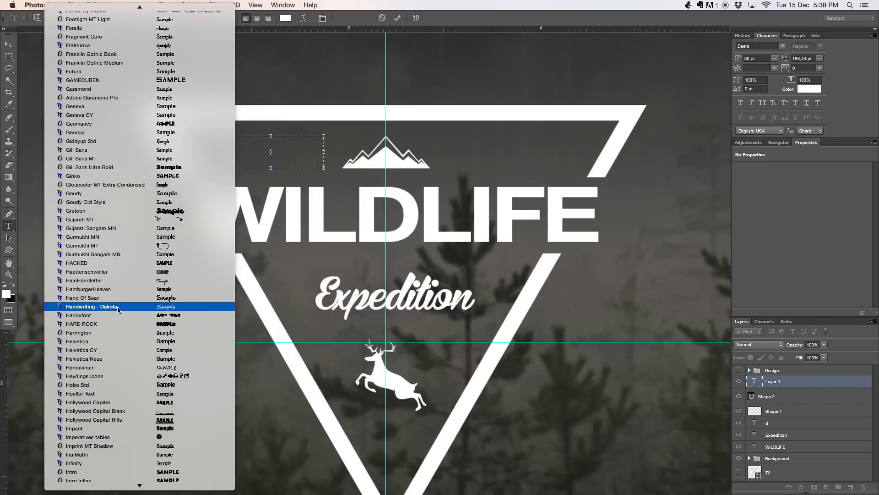
{"action": "left_click", "coordinate": [110, 359]}
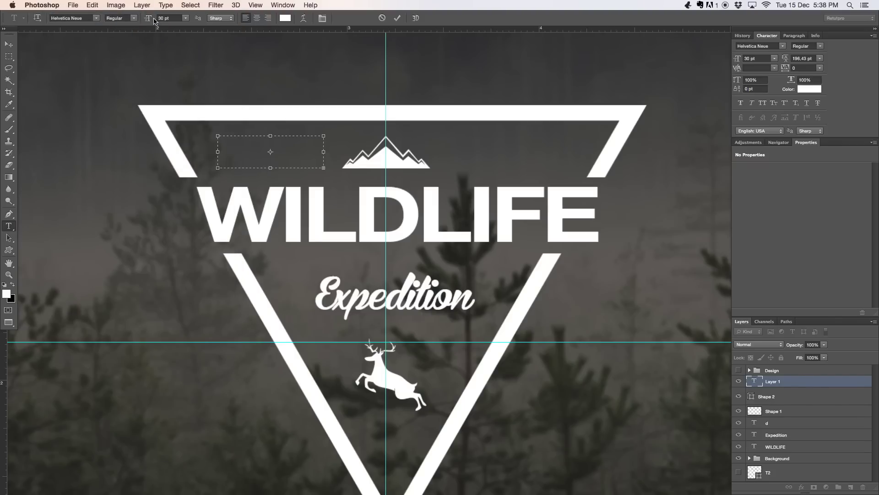
- Make SINCE 6 pt Bold with tracking widened to 400, and commit it
{"action": "left_click_drag", "start_coordinate": [153, 19], "coordinate": [138, 18]}
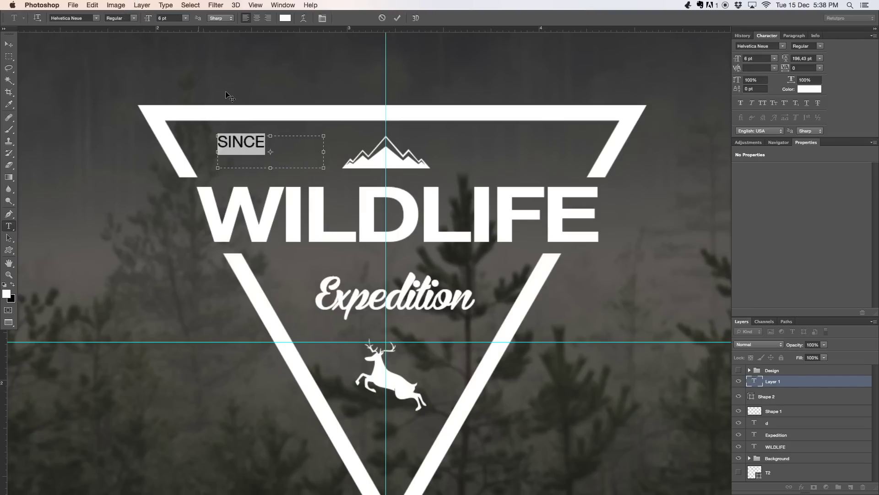
{"action": "left_click", "coordinate": [134, 18]}
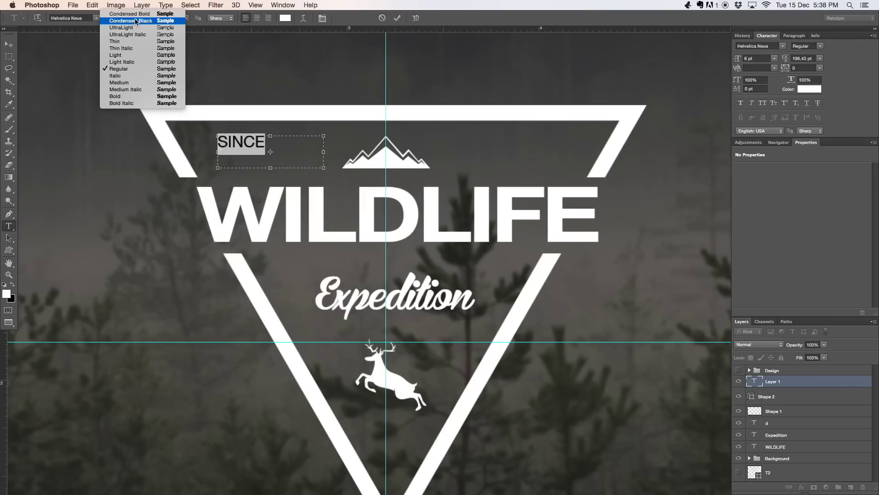
{"action": "left_click", "coordinate": [138, 95]}
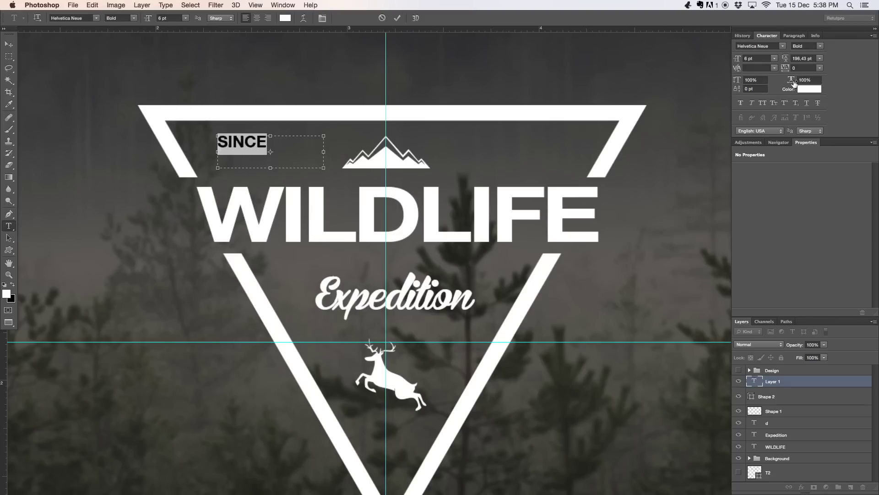
{"action": "left_click_drag", "start_coordinate": [791, 72], "coordinate": [795, 73]}
{"action": "left_click", "coordinate": [397, 18]}
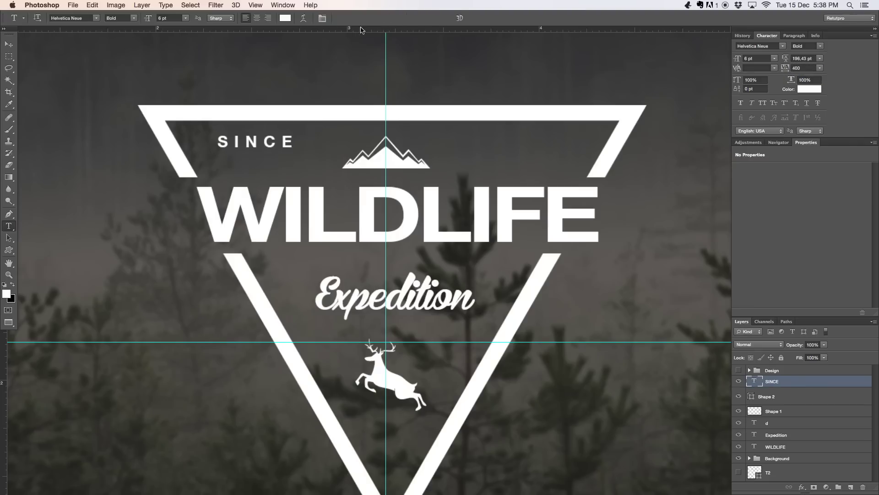
{"action": "left_click", "coordinate": [9, 44]}
- Show the rulers and pull a horizontal guide onto the canvas near the mountains
{"action": "left_click_drag", "start_coordinate": [241, 145], "coordinate": [270, 165]}
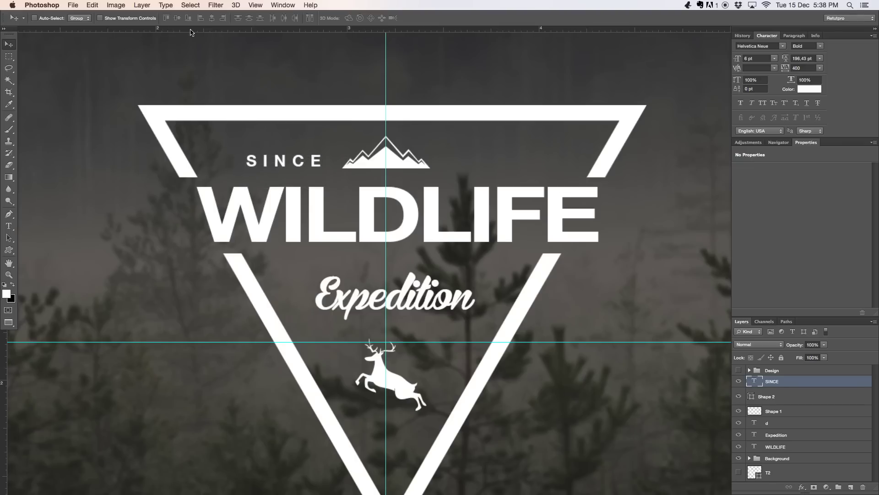
{"action": "left_click", "coordinate": [256, 5]}
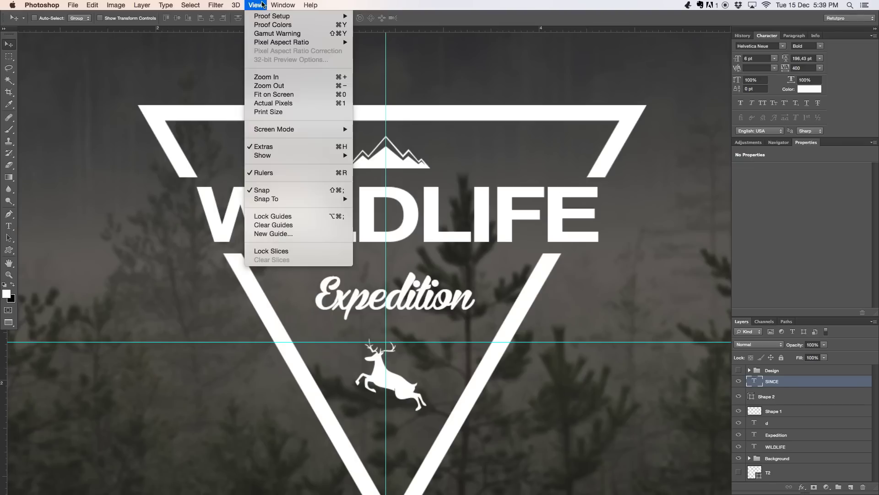
{"action": "left_click", "coordinate": [263, 174]}
{"action": "left_click", "coordinate": [255, 5]}
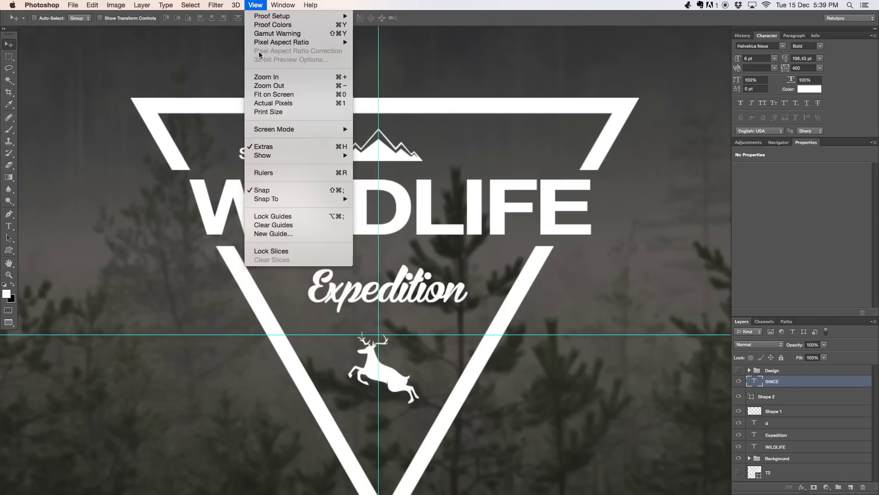
{"action": "left_click", "coordinate": [265, 173]}
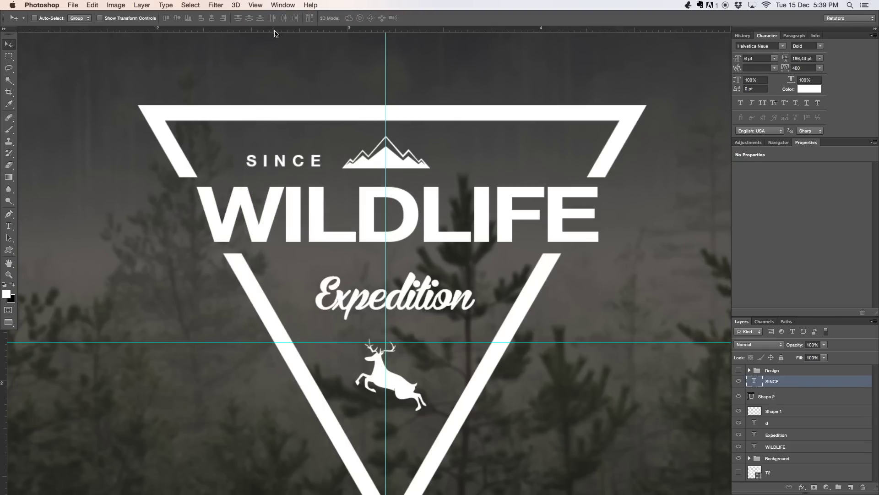
{"action": "left_click_drag", "start_coordinate": [275, 32], "coordinate": [401, 166]}
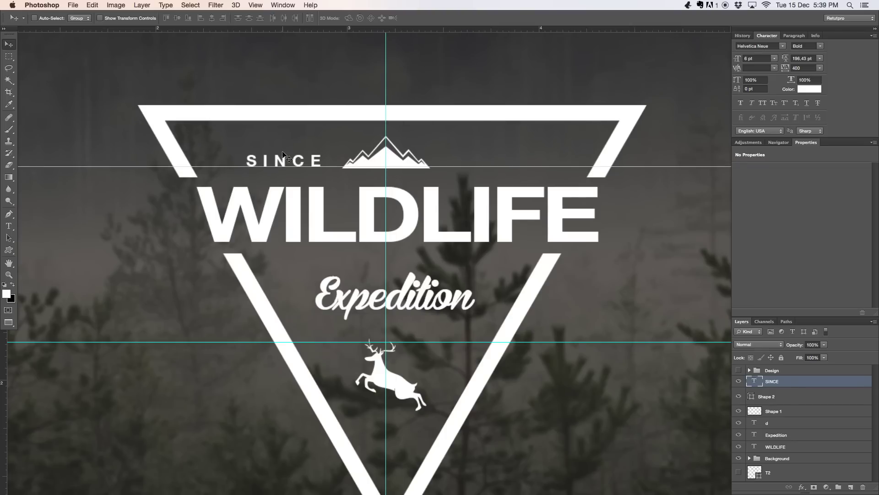
- Align the guide with the mountain base and sit SINCE on it
{"action": "left_click_drag", "start_coordinate": [294, 161], "coordinate": [292, 148]}
{"action": "key", "text": "z"}
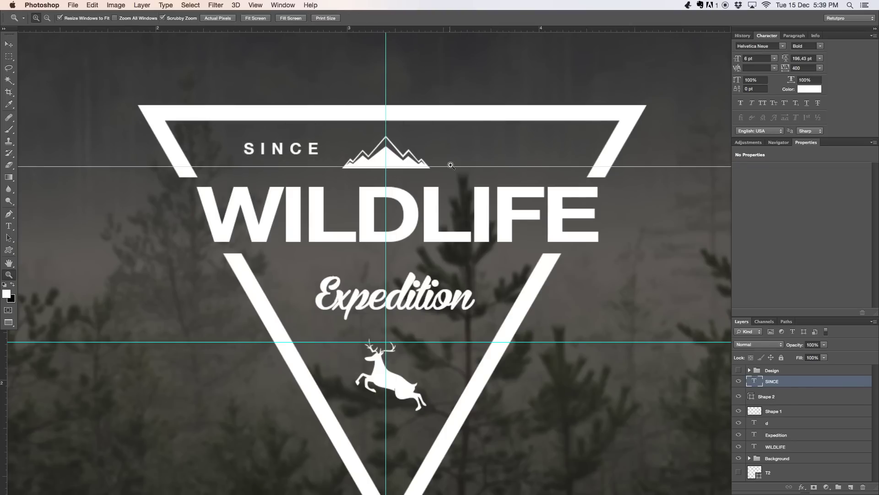
{"action": "left_click_drag", "start_coordinate": [387, 170], "coordinate": [432, 178]}
{"action": "key", "text": "v"}
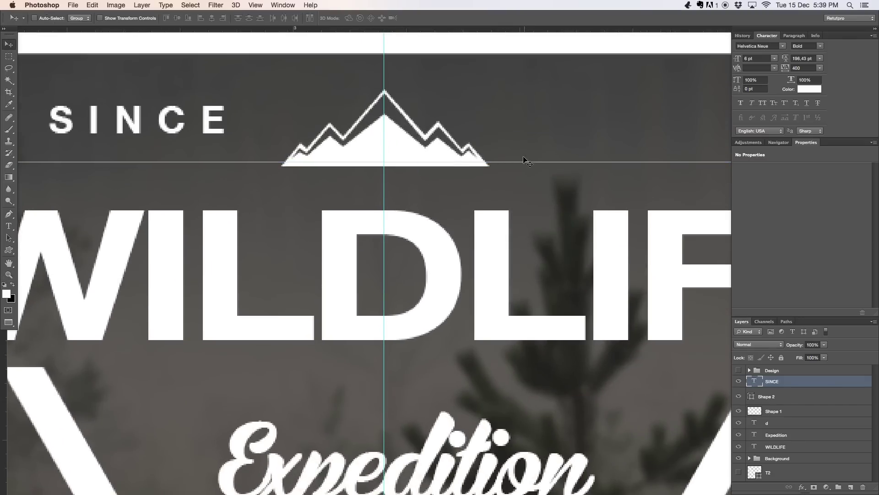
{"action": "left_click_drag", "start_coordinate": [514, 162], "coordinate": [514, 166]}
{"action": "left_click_drag", "start_coordinate": [156, 121], "coordinate": [147, 143]}
{"action": "key", "text": "z"}
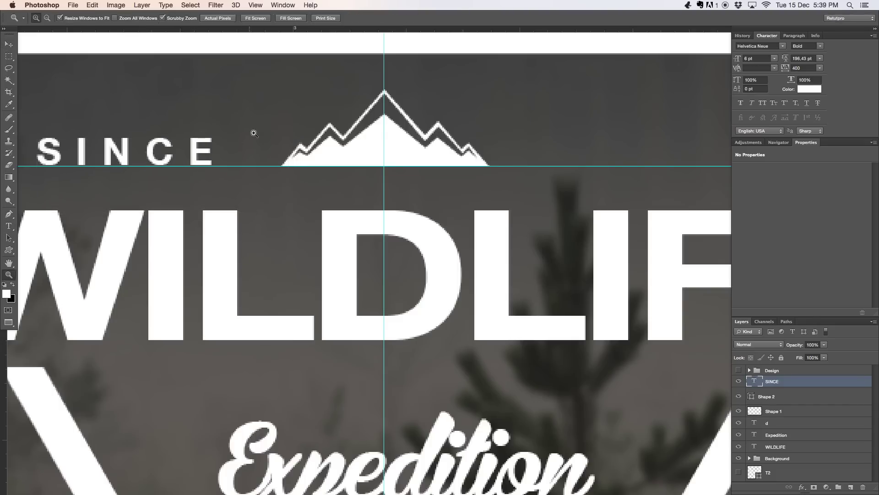
{"action": "left_click_drag", "start_coordinate": [251, 131], "coordinate": [198, 134]}
{"action": "key", "text": "t"}
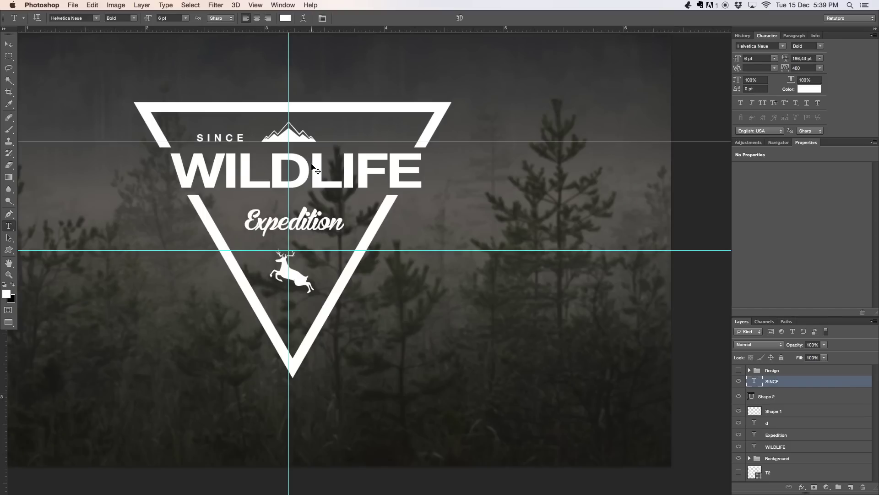
- Duplicate the SINCE layer and move the copy right of the mountains
{"action": "key", "text": "super+j"}
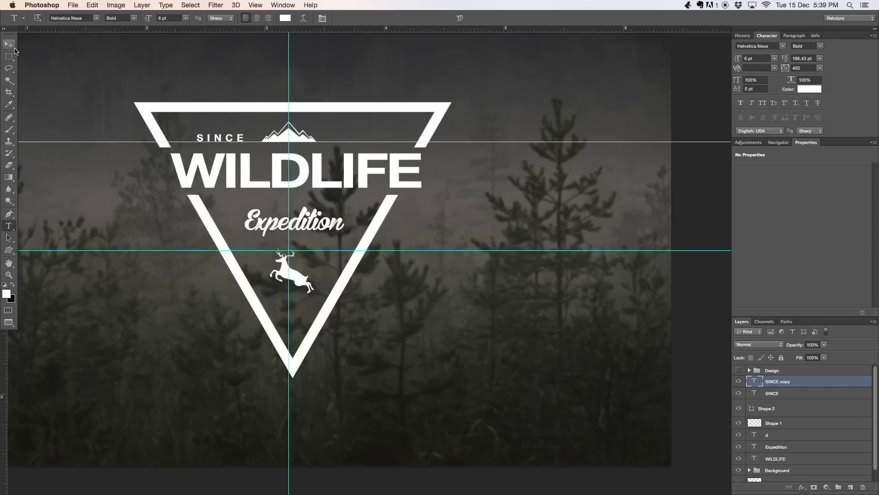
{"action": "left_click", "coordinate": [8, 44]}
{"action": "left_click_drag", "start_coordinate": [232, 142], "coordinate": [386, 141]}
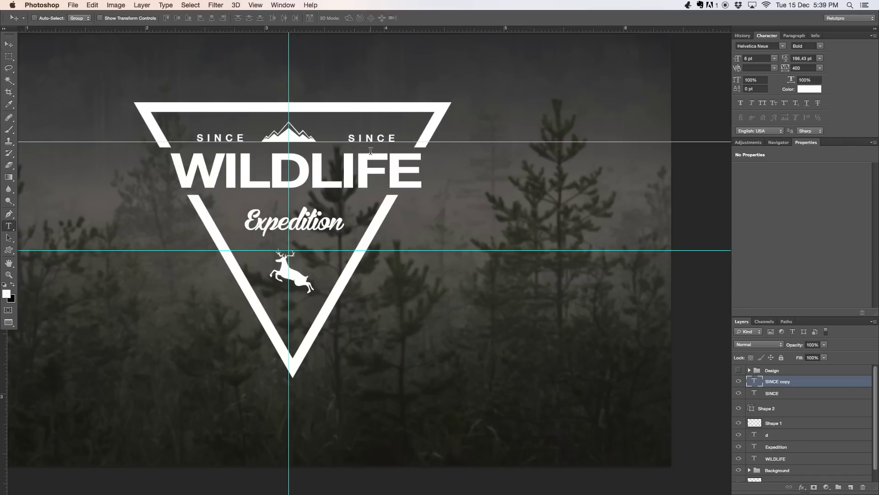
{"action": "key", "text": "t"}
- Change the copied text to 1902 and nudge it to mirror SINCE
{"action": "left_click", "coordinate": [371, 139]}
{"action": "key", "text": "super+a"}
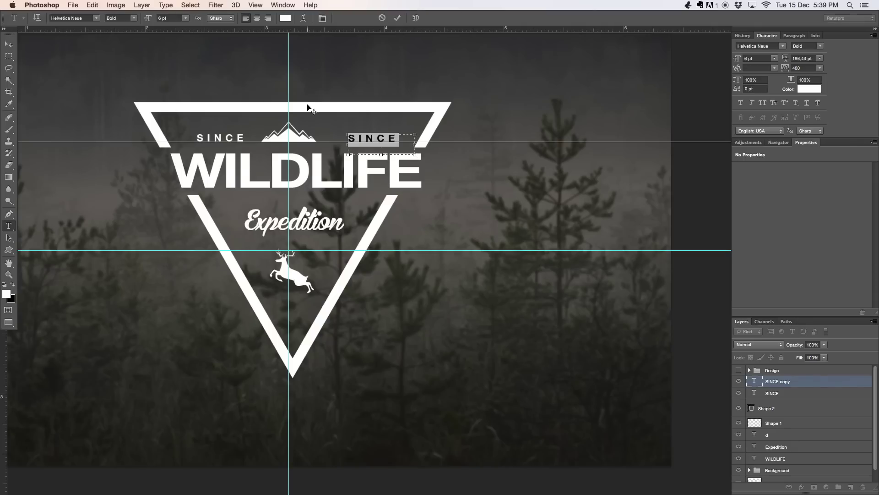
{"action": "type", "text": "1902"}
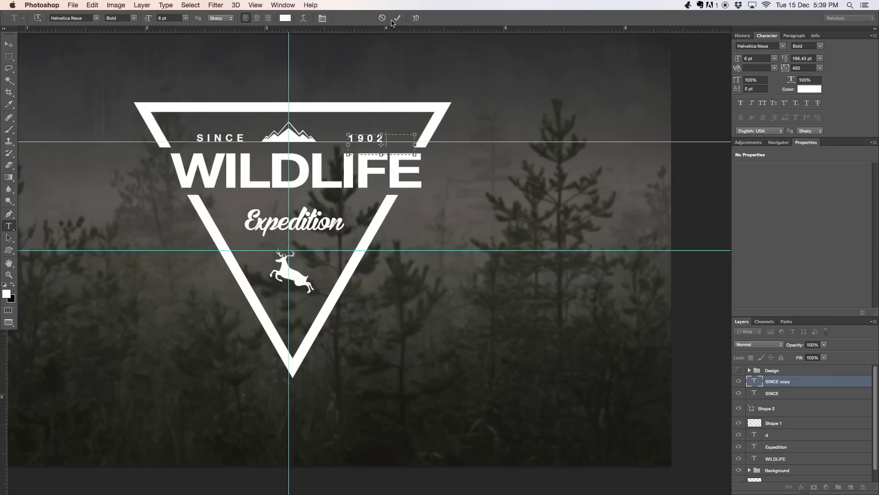
{"action": "left_click", "coordinate": [397, 19]}
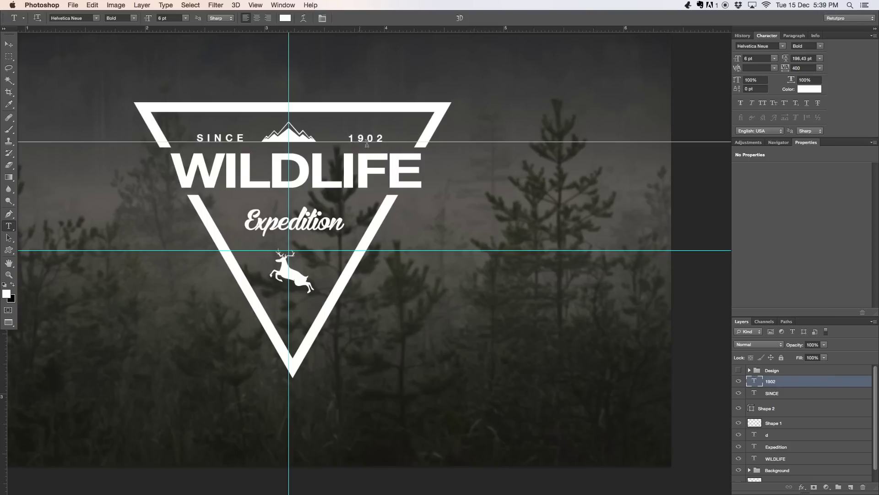
{"action": "key", "text": "v"}
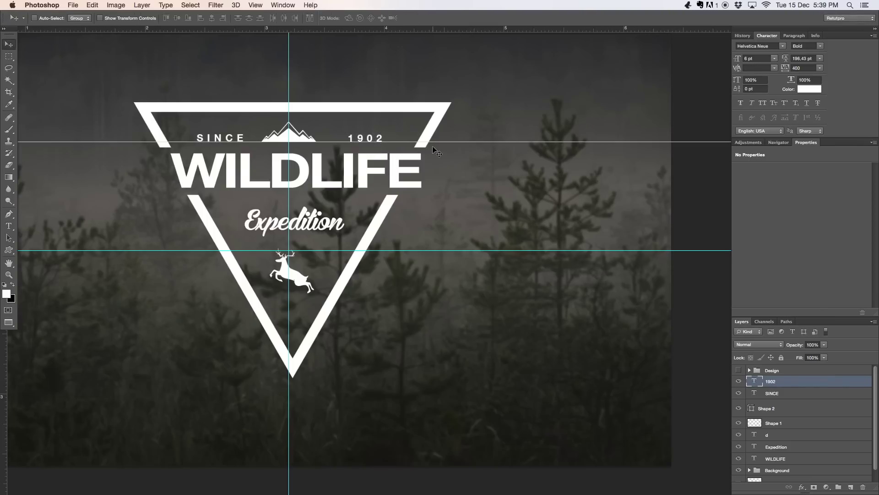
{"action": "key", "text": "Left"}
{"action": "key", "text": "Left"}
{"action": "key", "text": "Left"}
{"action": "key", "text": "Left"}
{"action": "left_click_drag", "start_coordinate": [402, 202], "coordinate": [493, 216]}
- Clear all guides with View > Clear Guides, then zoom in around the Expedition text
{"action": "key", "text": "z"}
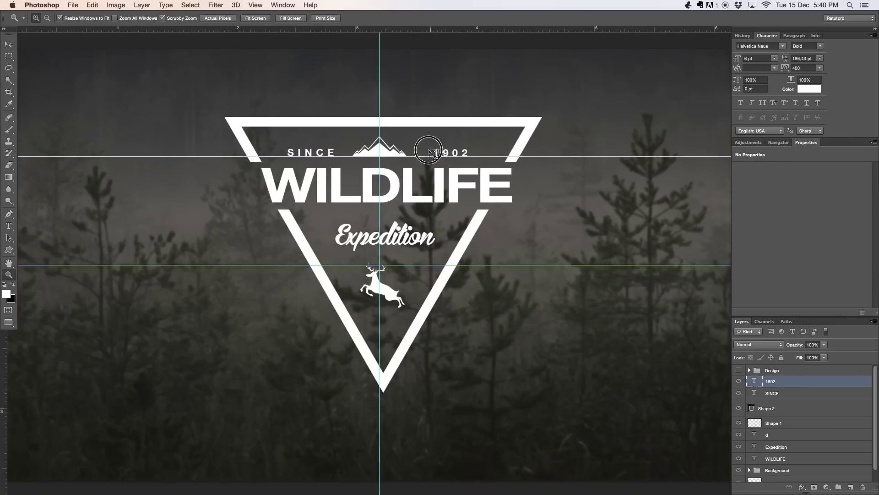
{"action": "left_click", "coordinate": [427, 151], "text": "alt"}
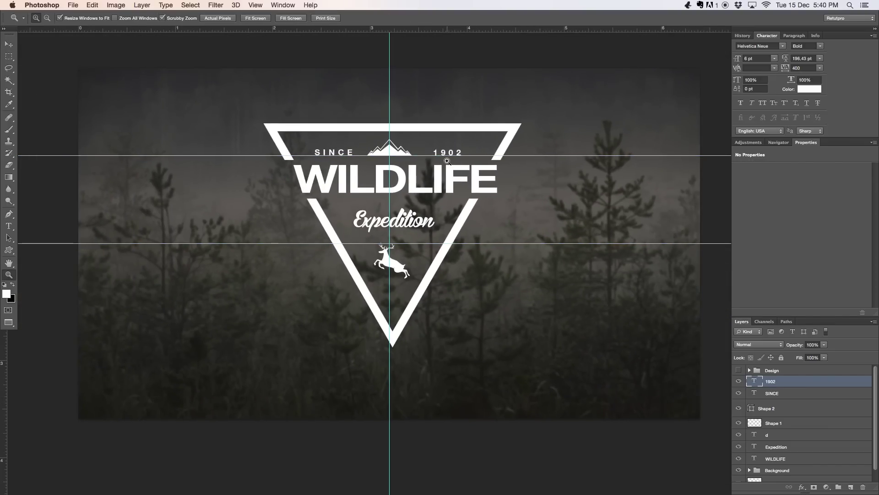
{"action": "left_click", "coordinate": [264, 4]}
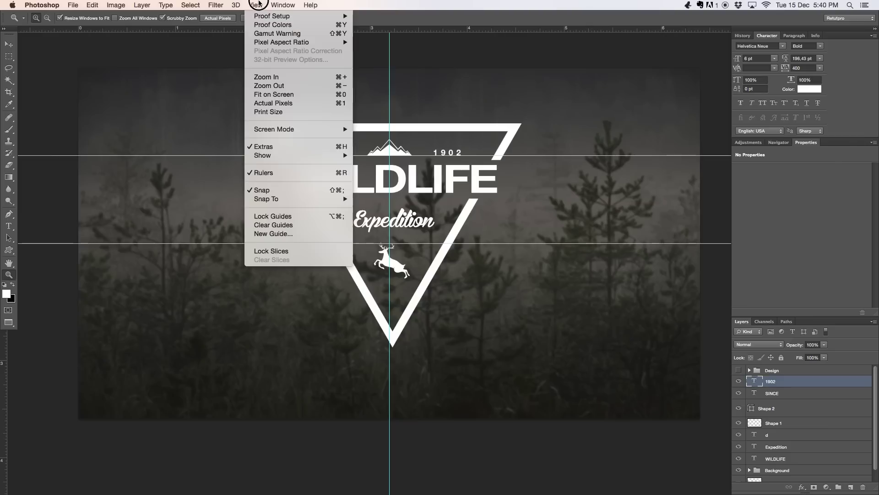
{"action": "left_click", "coordinate": [291, 225]}
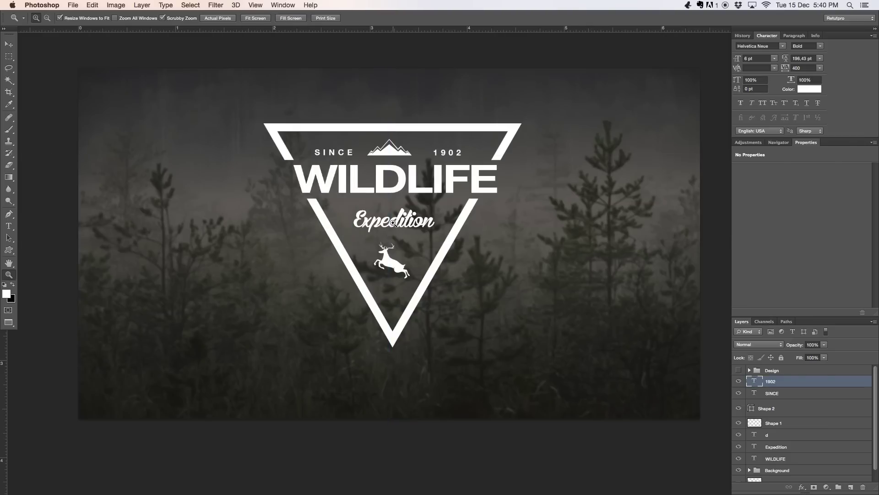
{"action": "left_click", "coordinate": [410, 235], "text": "alt"}
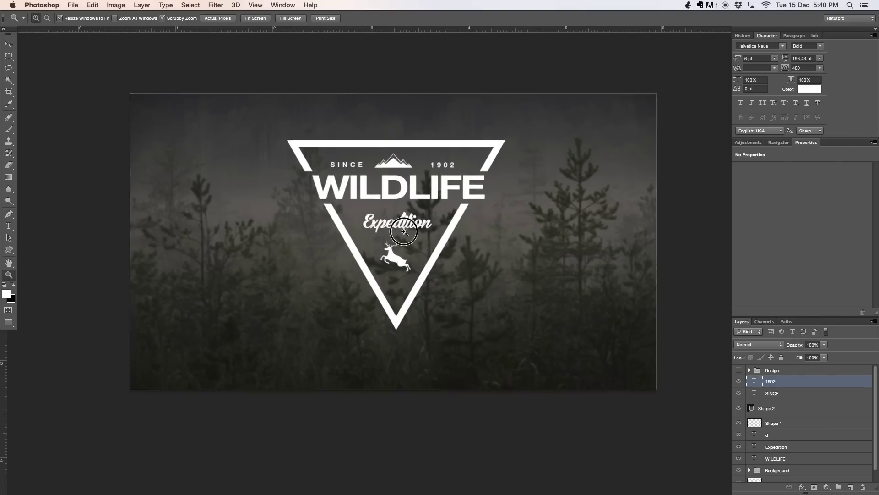
{"action": "left_click", "coordinate": [440, 189], "text": "alt"}
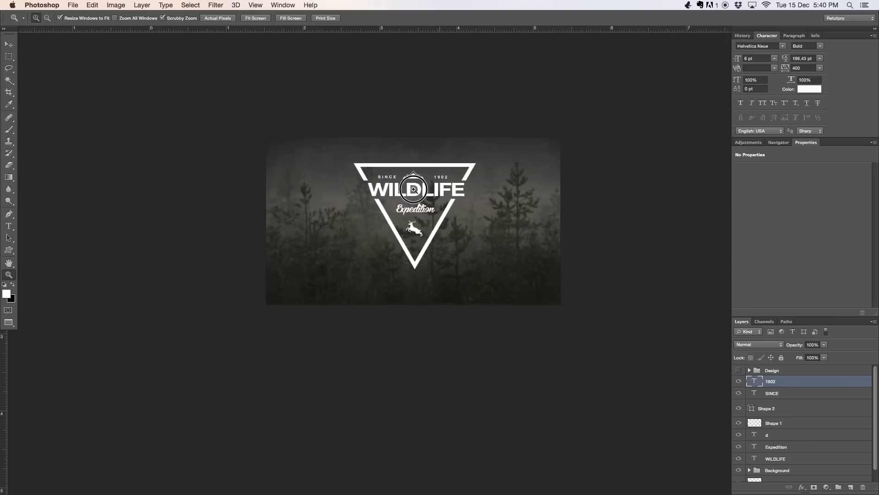
{"action": "left_click", "coordinate": [446, 212]}
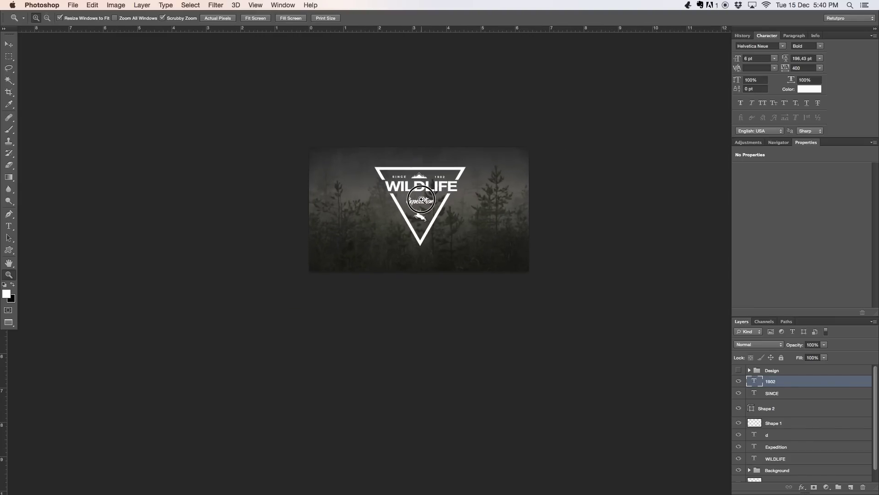
{"action": "left_click_drag", "start_coordinate": [421, 199], "coordinate": [443, 201]}
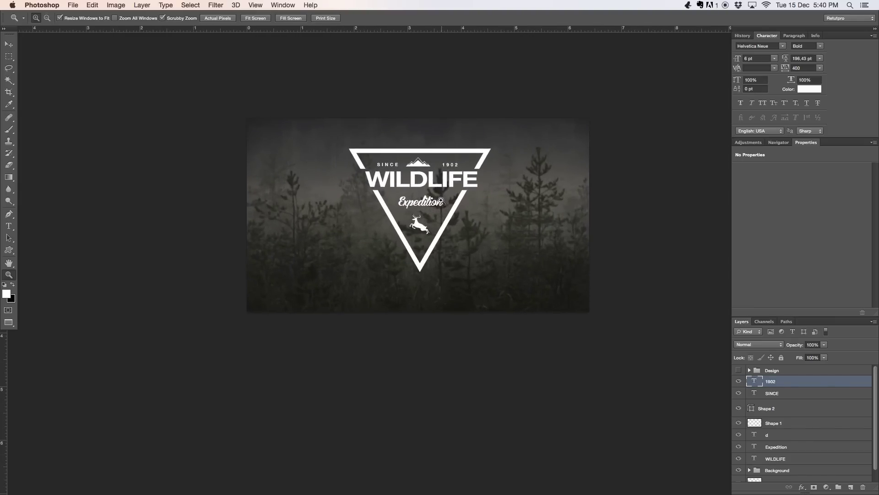
- Nudge the Expedition text slightly upward with the arrow keys
{"action": "key", "text": "t"}
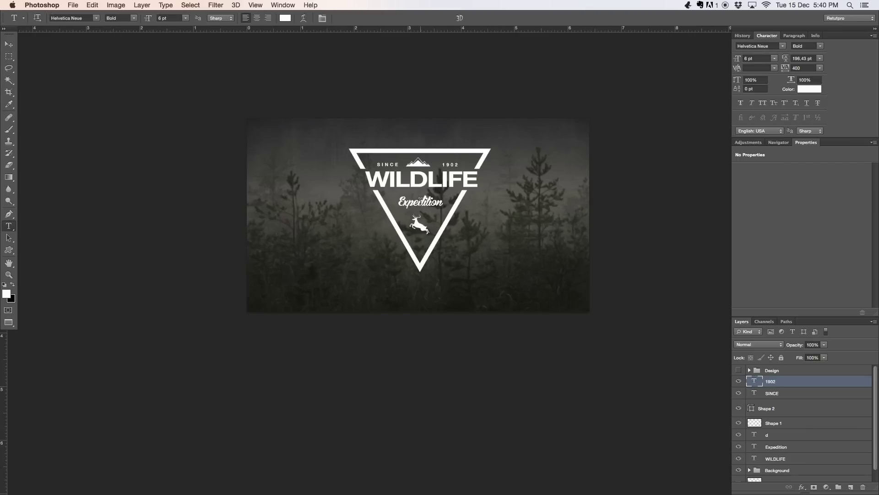
{"action": "left_click", "coordinate": [426, 201]}
{"action": "key", "text": "Escape"}
{"action": "key", "text": "v"}
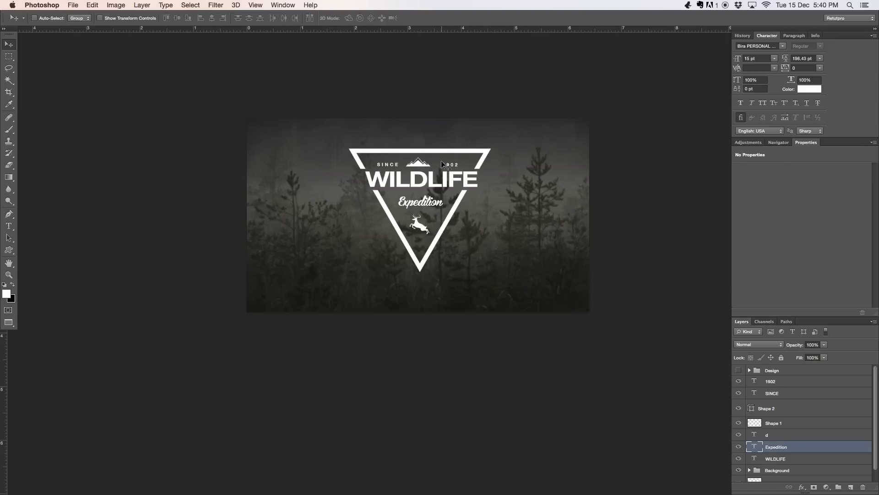
{"action": "key", "text": "Up"}
{"action": "key", "text": "Up"}
{"action": "key", "text": "Up"}
{"action": "key", "text": "Up"}
{"action": "key", "text": "Up"}
{"action": "key", "text": "Up"}
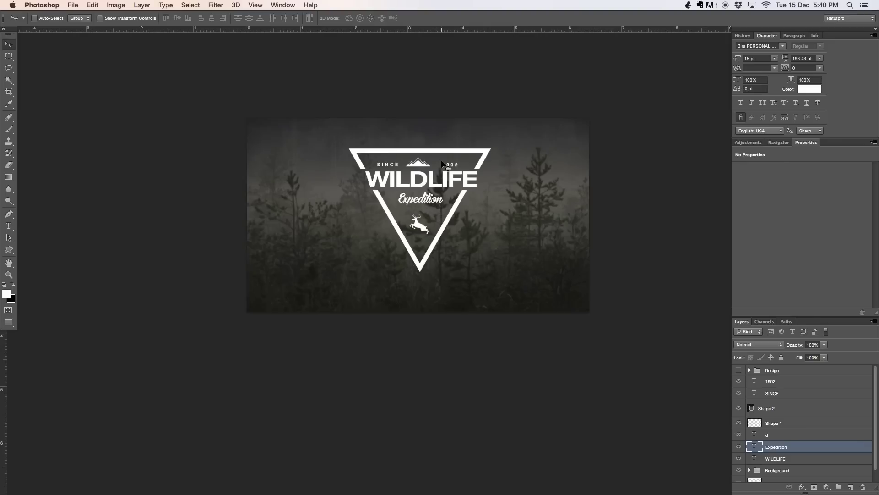
{"action": "key", "text": "Down"}
{"action": "key", "text": "Down"}
- Add a vertical guide at 50% down the canvas centre
{"action": "left_click", "coordinate": [807, 435]}
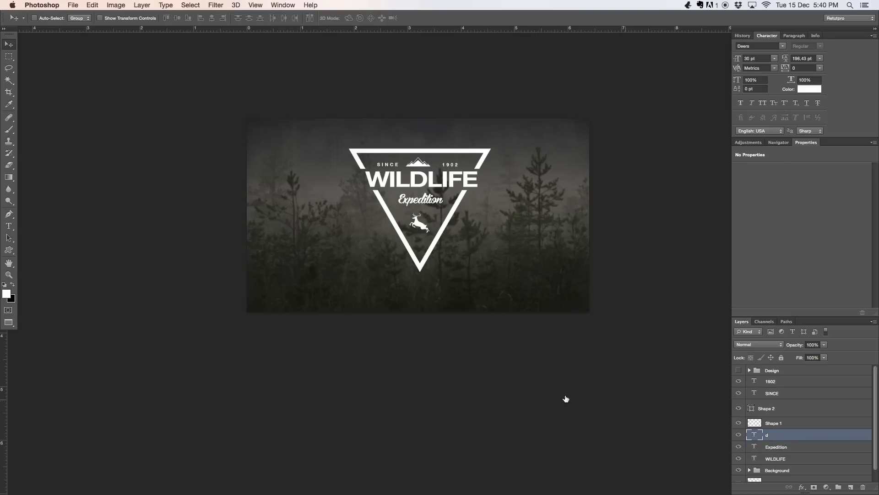
{"action": "left_click", "coordinate": [257, 5]}
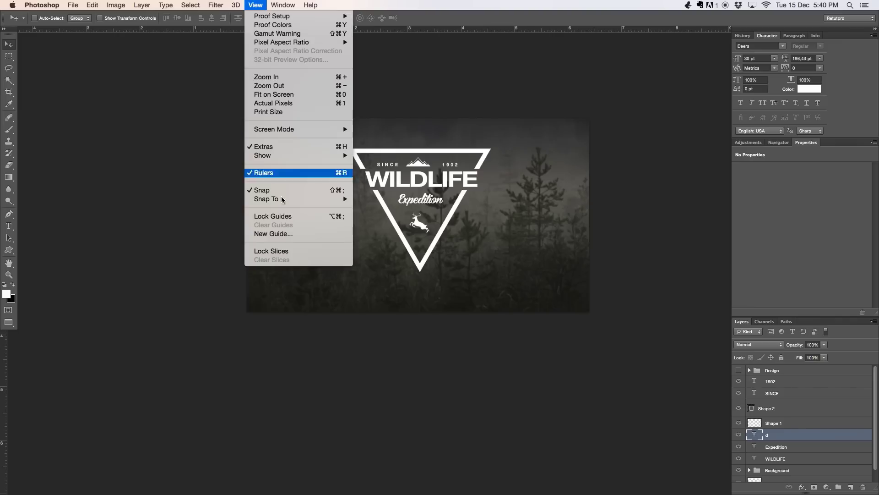
{"action": "left_click", "coordinate": [288, 233]}
{"action": "type", "text": "50"}
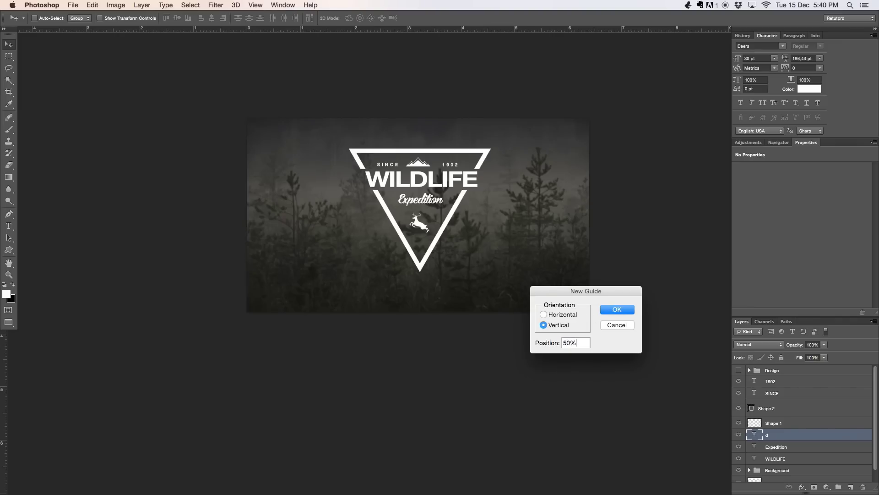
{"action": "key", "text": "Return"}
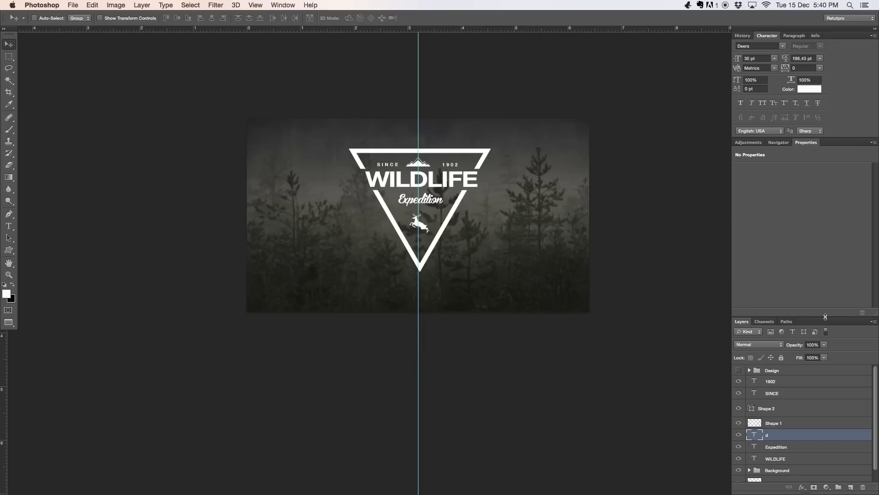
- Select the layers from WILDLIFE up to 1902 and group them
{"action": "left_click_drag", "start_coordinate": [825, 317], "coordinate": [825, 248]}
{"action": "left_click", "coordinate": [779, 390]}
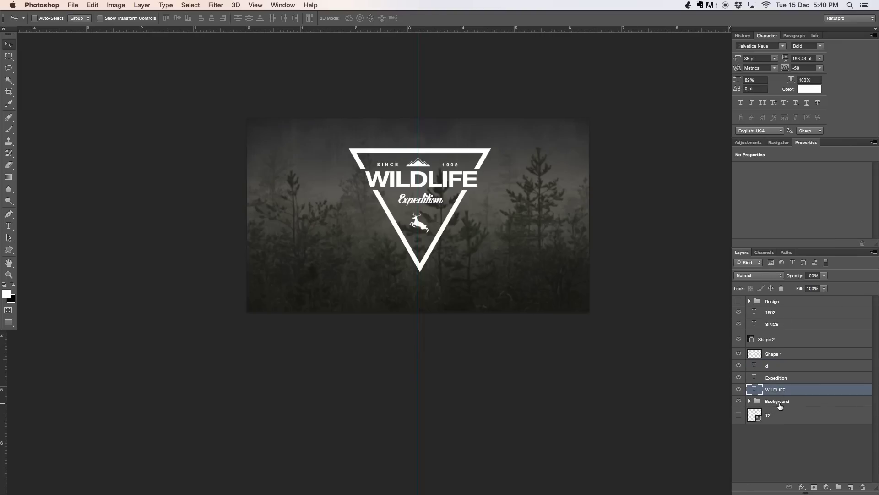
{"action": "left_click", "coordinate": [786, 378], "text": "shift"}
{"action": "left_click", "coordinate": [788, 365], "text": "shift"}
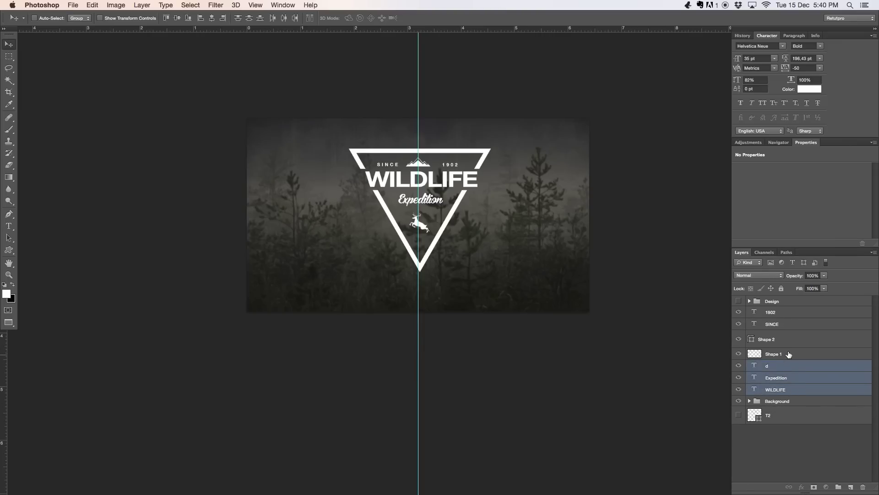
{"action": "left_click", "coordinate": [788, 354], "text": "shift"}
{"action": "left_click", "coordinate": [789, 339], "text": "shift"}
{"action": "left_click", "coordinate": [814, 324], "text": "shift"}
{"action": "left_click", "coordinate": [810, 313], "text": "shift"}
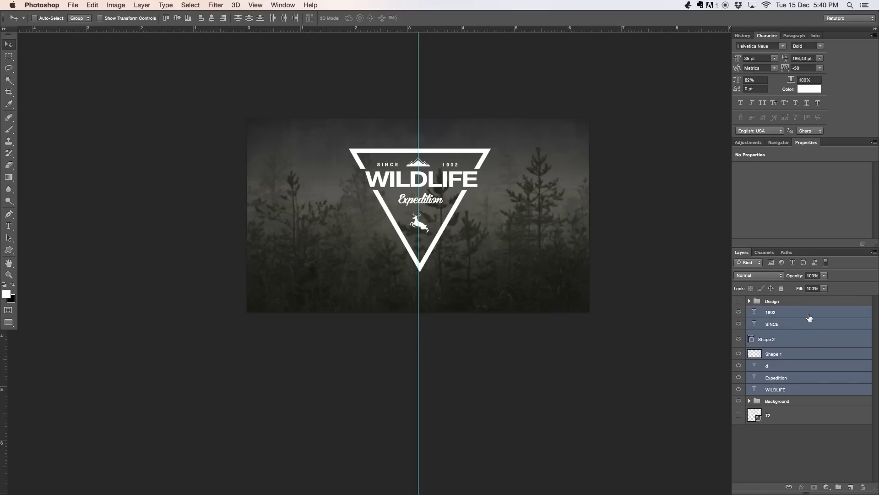
{"action": "key", "text": "super+g"}
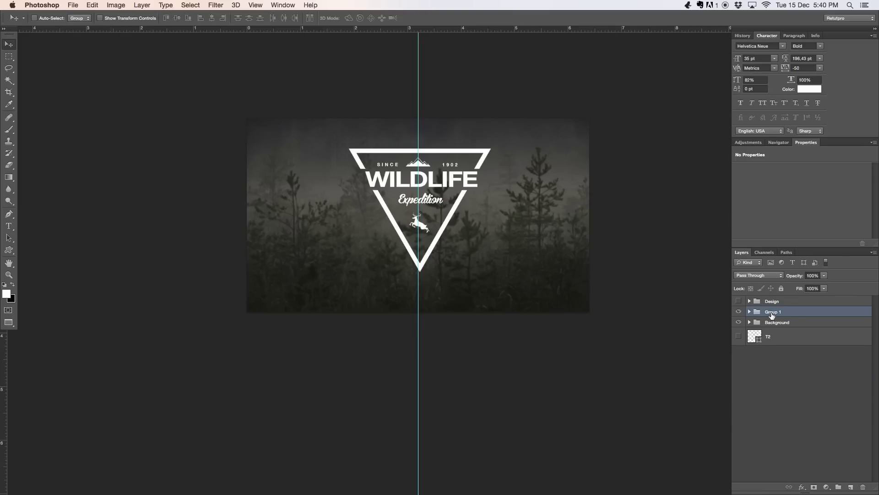
- Rename the group Design 2, compare it with Design, and nudge it slightly lower
{"action": "double_click", "coordinate": [773, 312]}
{"action": "type", "text": "De"}
{"action": "key", "text": "Return"}
{"action": "left_click", "coordinate": [739, 301]}
{"action": "left_click", "coordinate": [739, 300]}
{"action": "left_click", "coordinate": [739, 311]}
{"action": "left_click", "coordinate": [739, 311]}
{"action": "left_click_drag", "start_coordinate": [474, 174], "coordinate": [472, 180]}
{"action": "key", "text": "Down"}
{"action": "key", "text": "Down"}
{"action": "key", "text": "Down"}
{"action": "key", "text": "Down"}
{"action": "key", "text": "Down"}
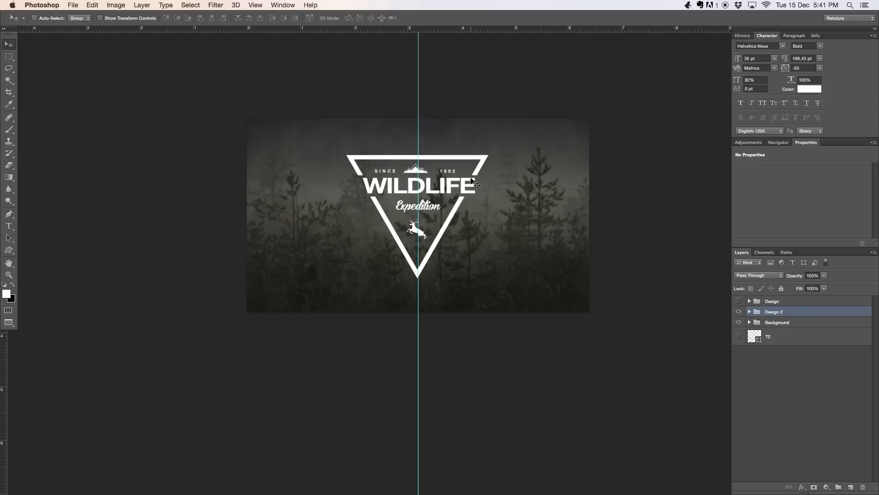
- Add a horizontal guide at 50% and nudge Design 2 down to centre on it
{"action": "left_click", "coordinate": [283, 5]}
{"action": "mouse_move", "coordinate": [255, 4]}
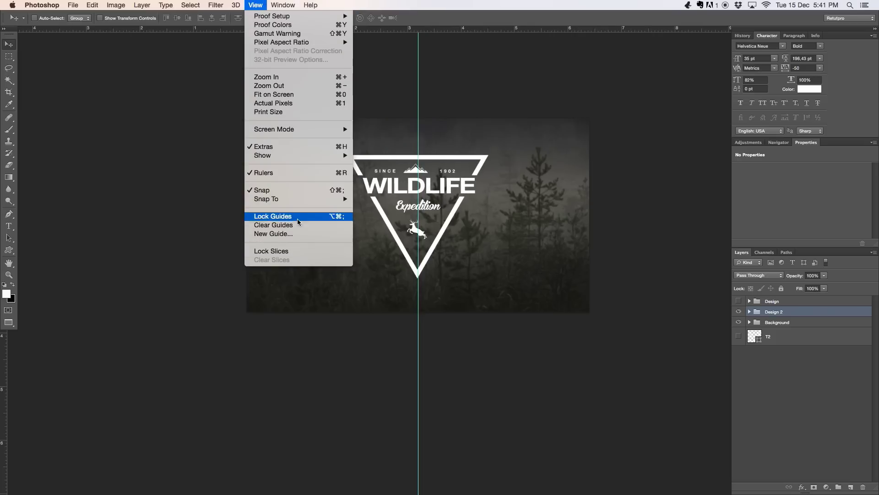
{"action": "left_click", "coordinate": [296, 234]}
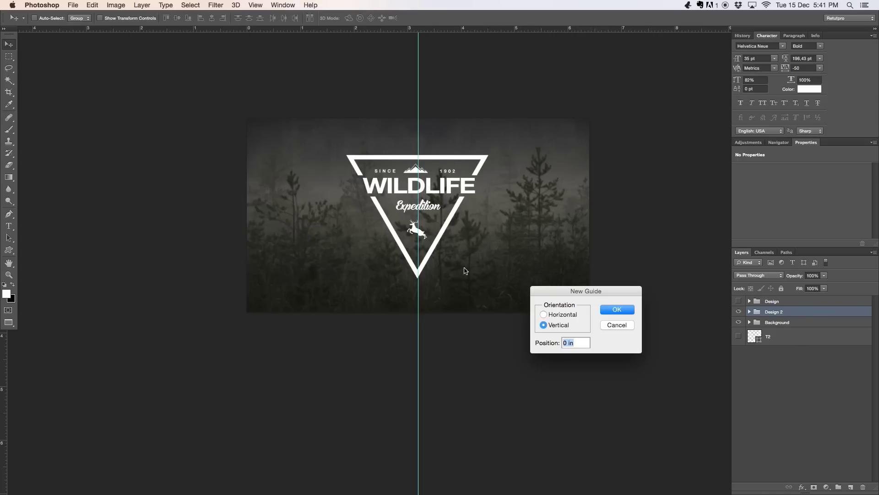
{"action": "left_click", "coordinate": [567, 314]}
{"action": "type", "text": "50"}
{"action": "key", "text": "Return"}
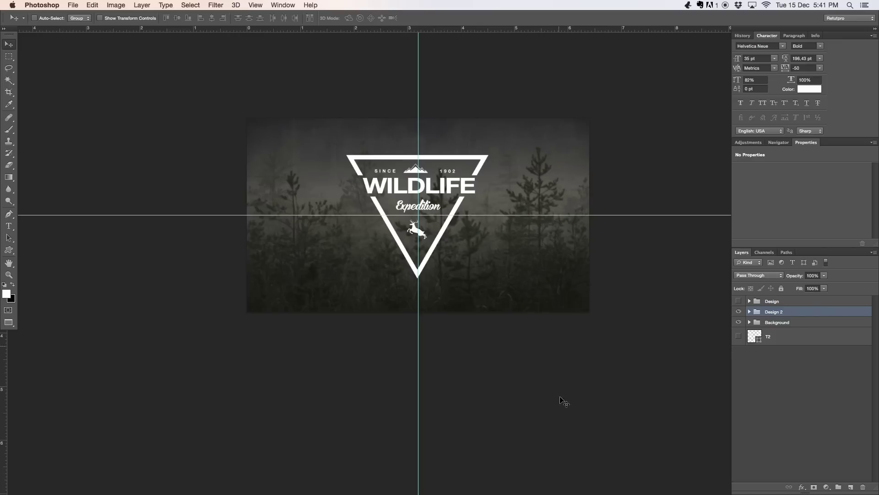
{"action": "key", "text": "Down"}
{"action": "key", "text": "Down"}
{"action": "key", "text": "Down"}
{"action": "key", "text": "Down"}
{"action": "key", "text": "Down"}
{"action": "key", "text": "Down"}
{"action": "key", "text": "Down"}
{"action": "key", "text": "Down"}
{"action": "key", "text": "Down"}
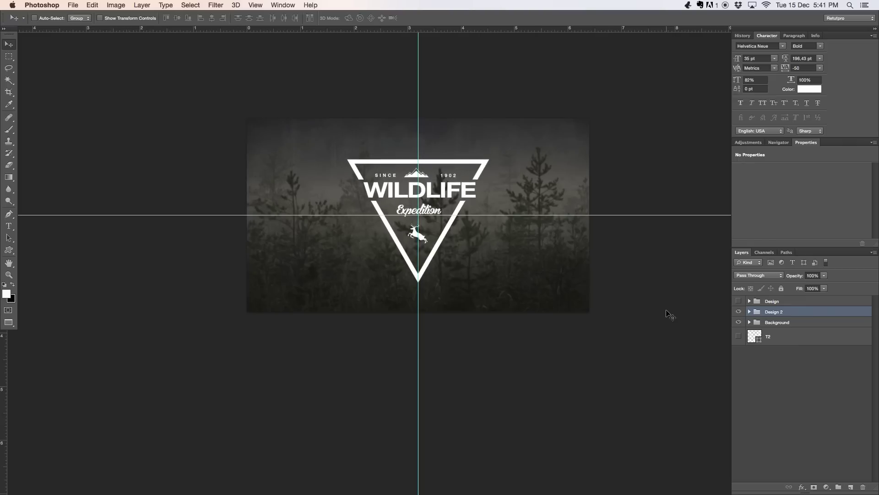
- Clear both guides and zoom in on the badge
{"action": "left_click", "coordinate": [256, 5]}
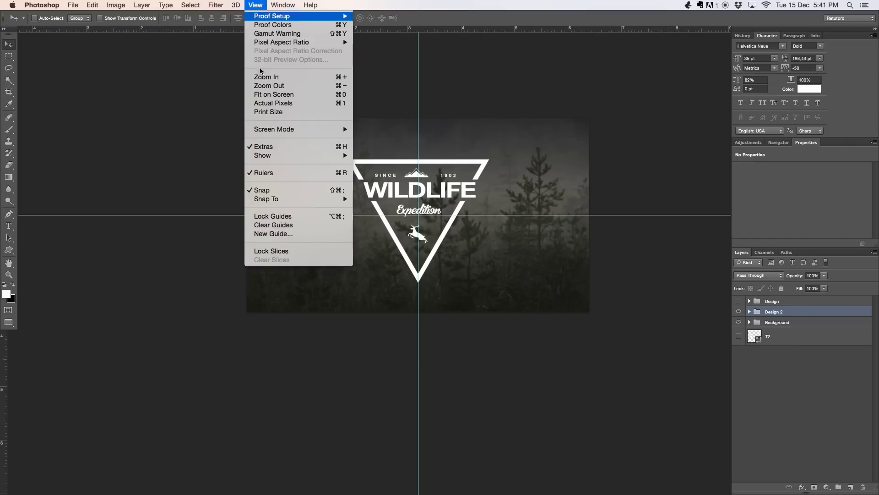
{"action": "left_click", "coordinate": [283, 224]}
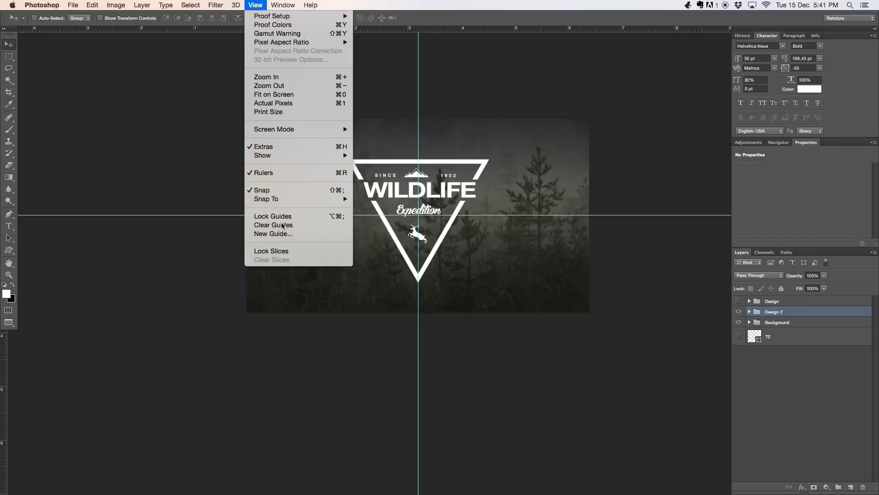
{"action": "key", "text": "z"}
{"action": "left_click", "coordinate": [463, 267]}
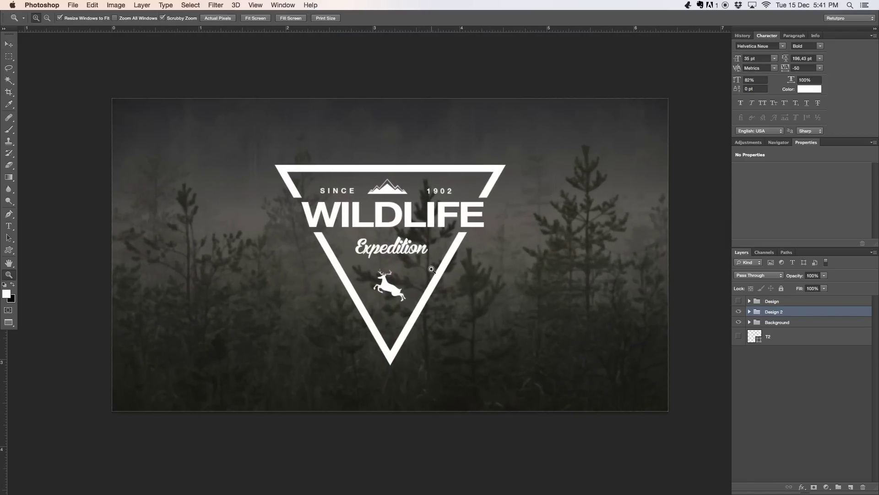
- Toggle the Design and Design 2 groups, ending with the 'Expeditions' Design badge visible and Design 2 hidden
{"action": "left_click_drag", "start_coordinate": [433, 273], "coordinate": [452, 274]}
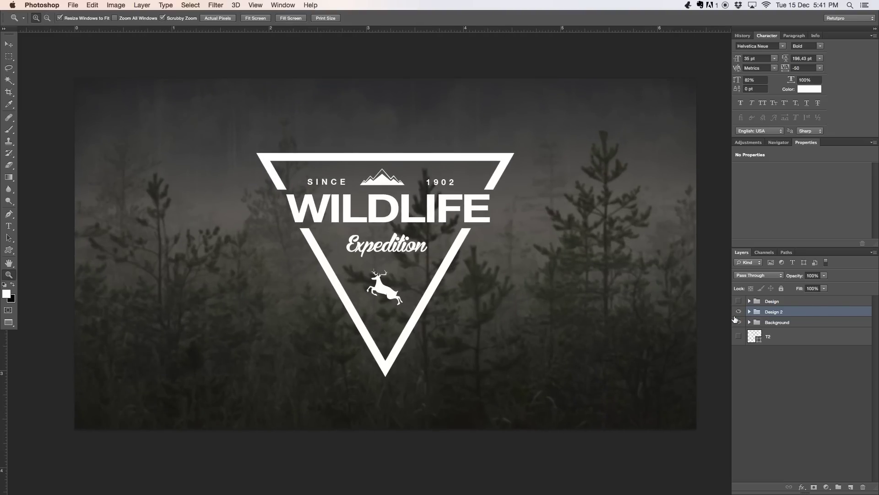
{"action": "left_click", "coordinate": [738, 302]}
{"action": "left_click", "coordinate": [738, 311]}
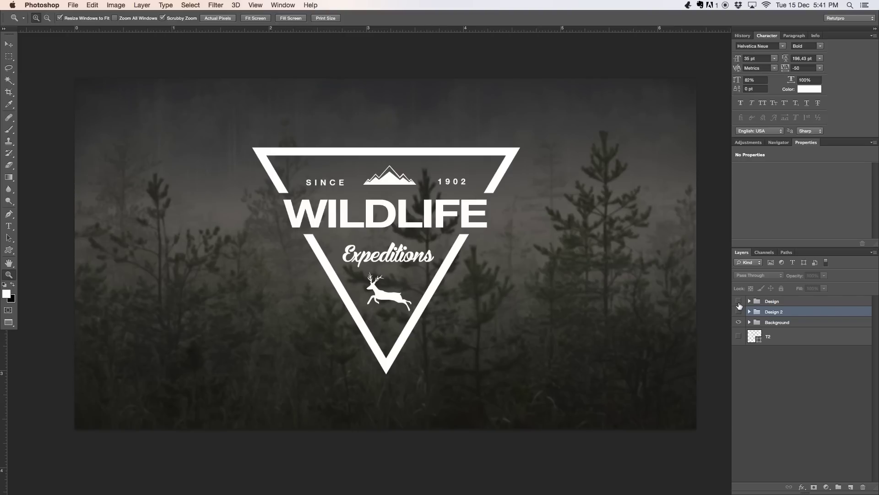
{"action": "left_click", "coordinate": [739, 312]}
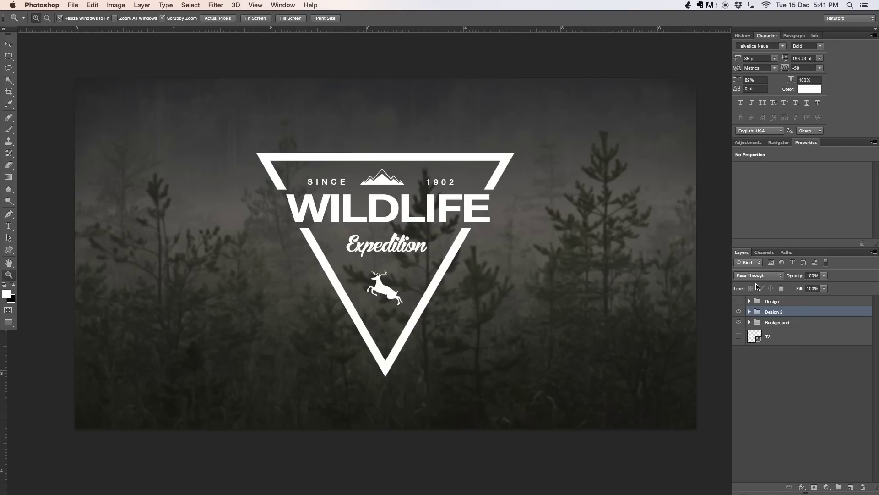
{"action": "left_click_drag", "start_coordinate": [738, 301], "coordinate": [740, 313]}
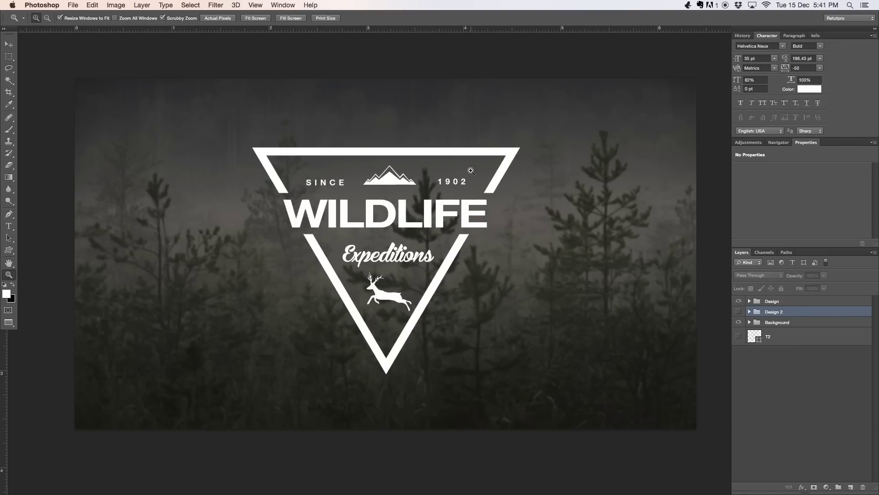